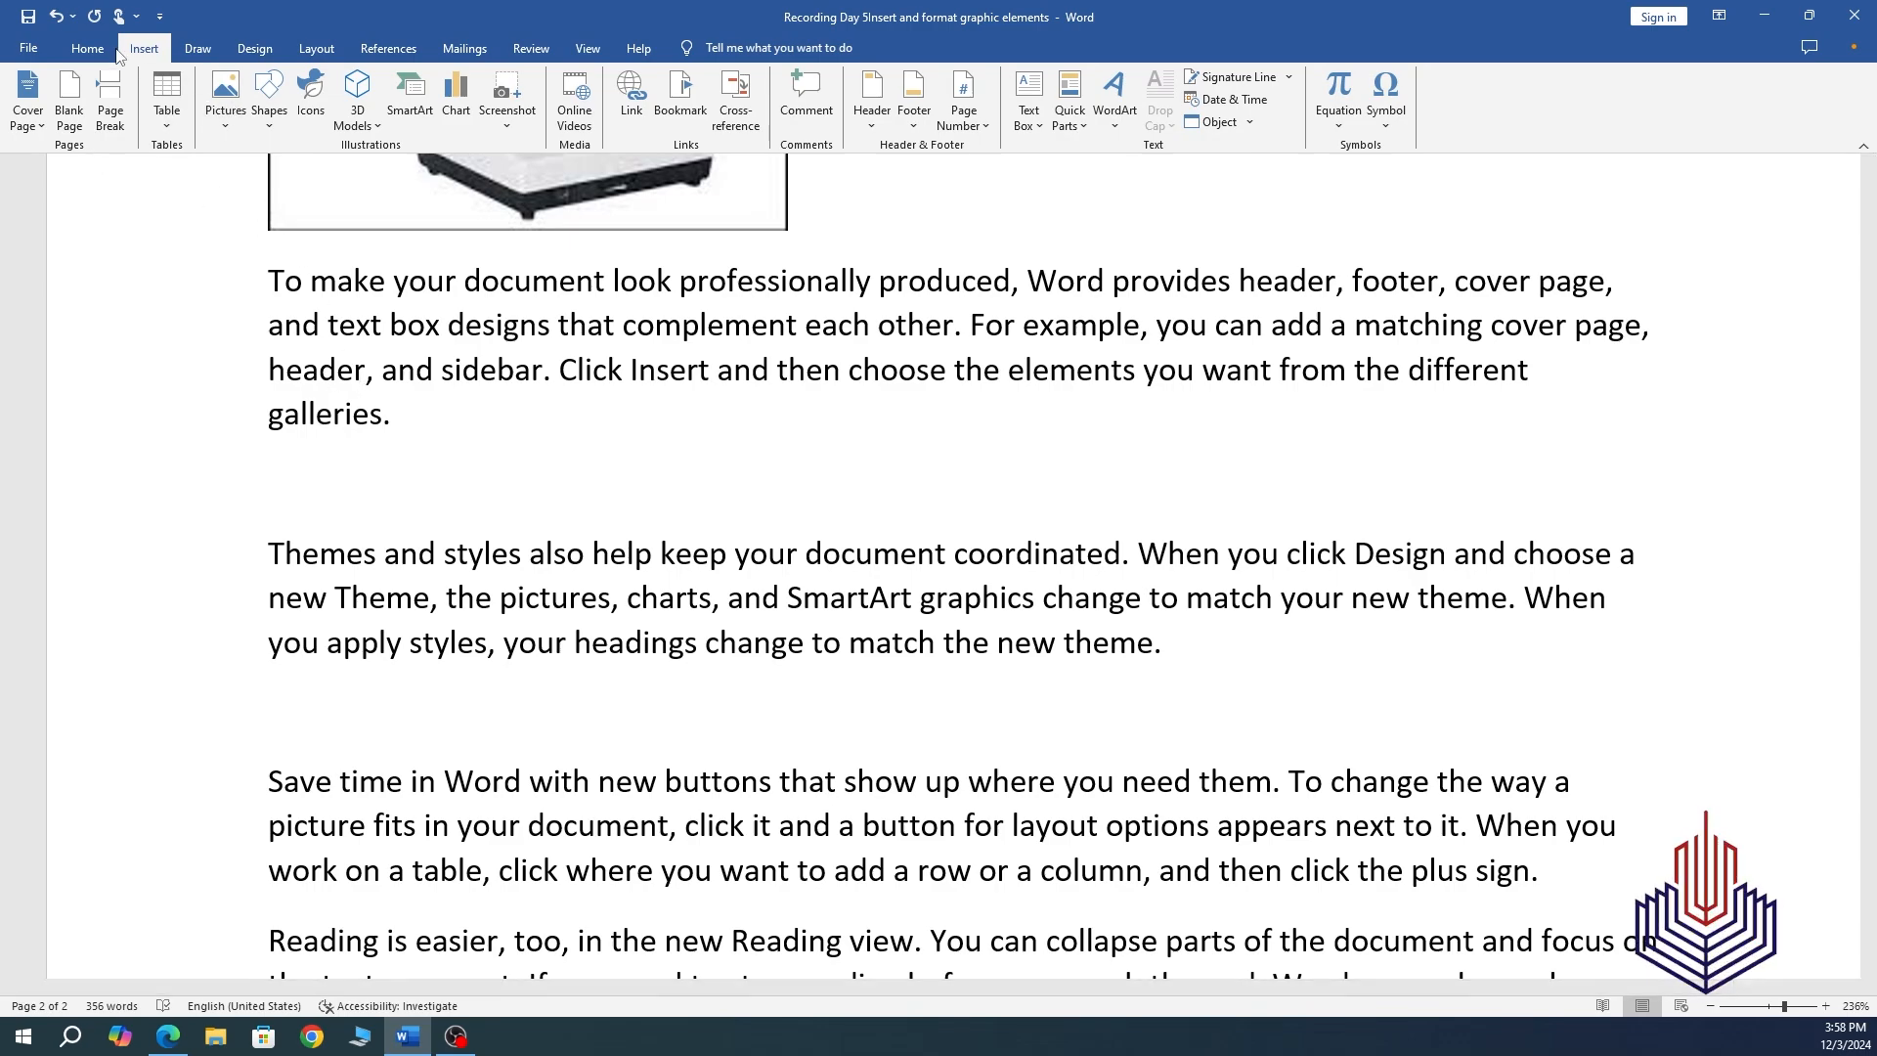
# Insert the sample1 microscope image from this device below the 'galleries.' paragraph.
pyautogui.click(226, 118)
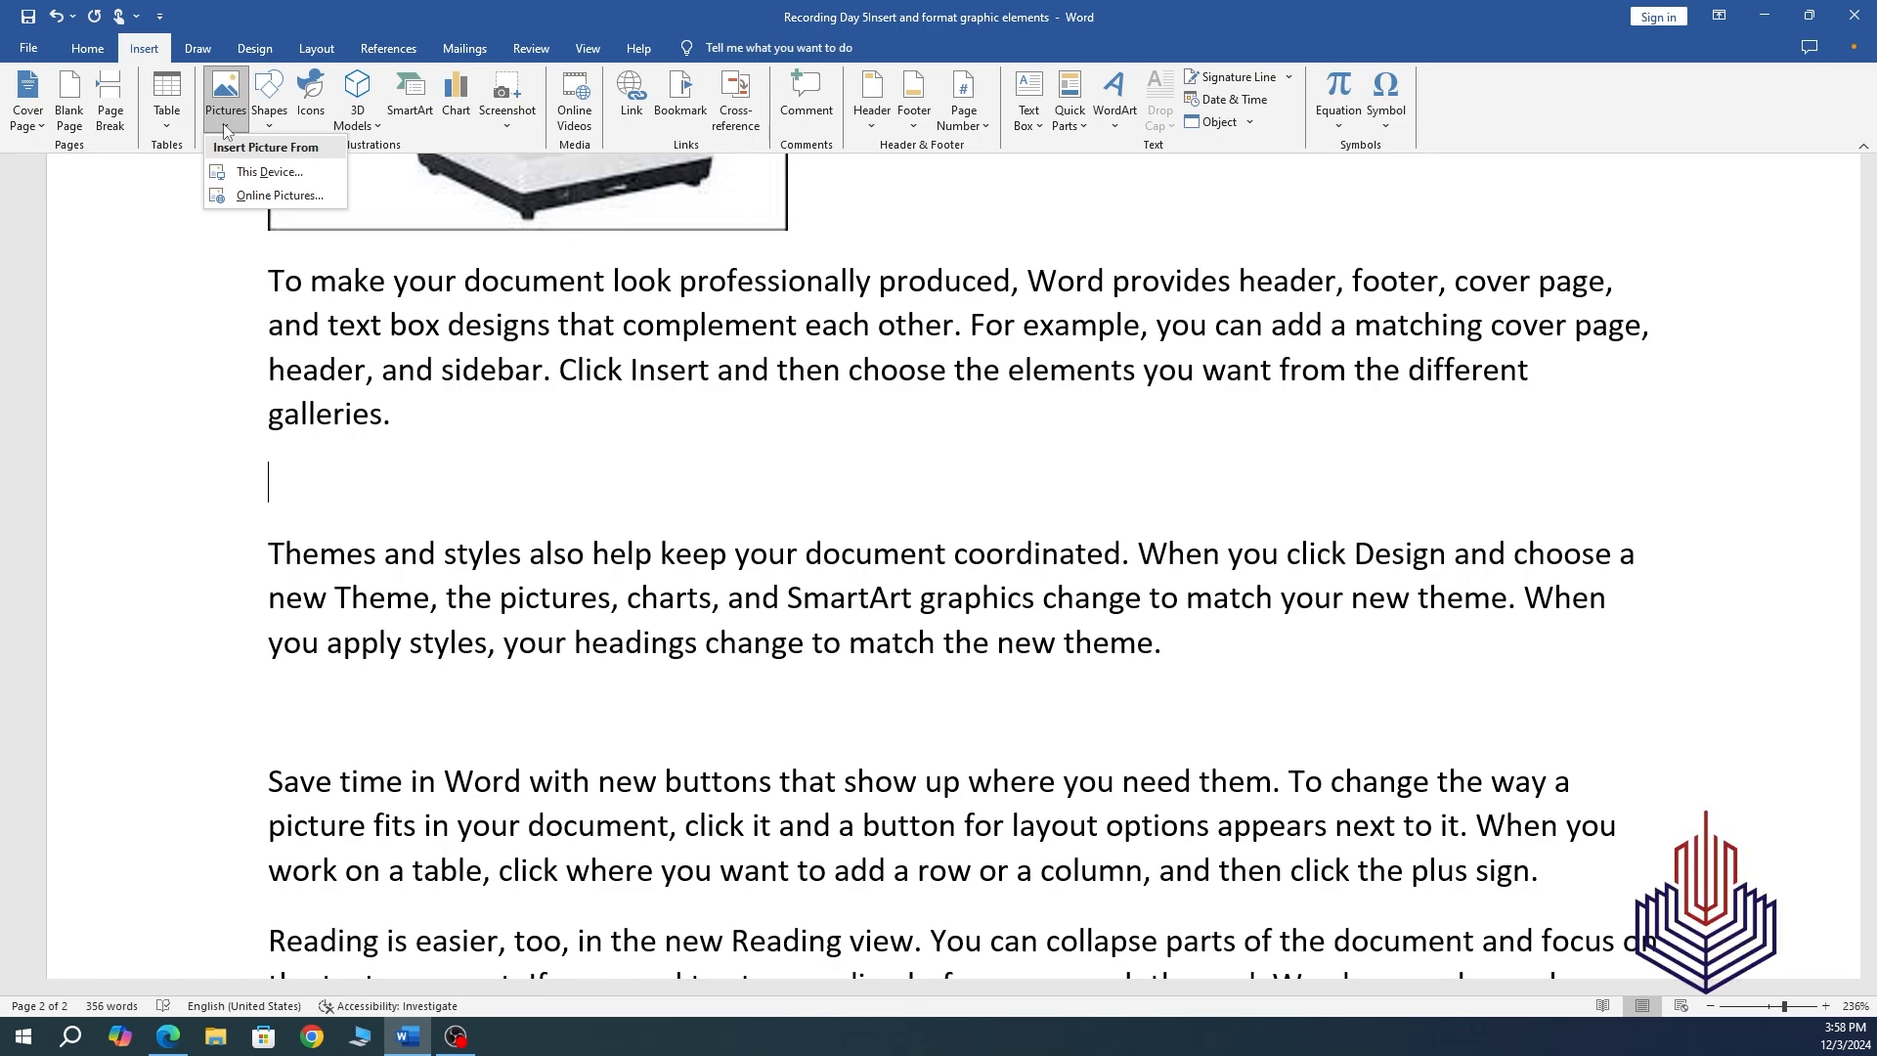
pyautogui.click(251, 175)
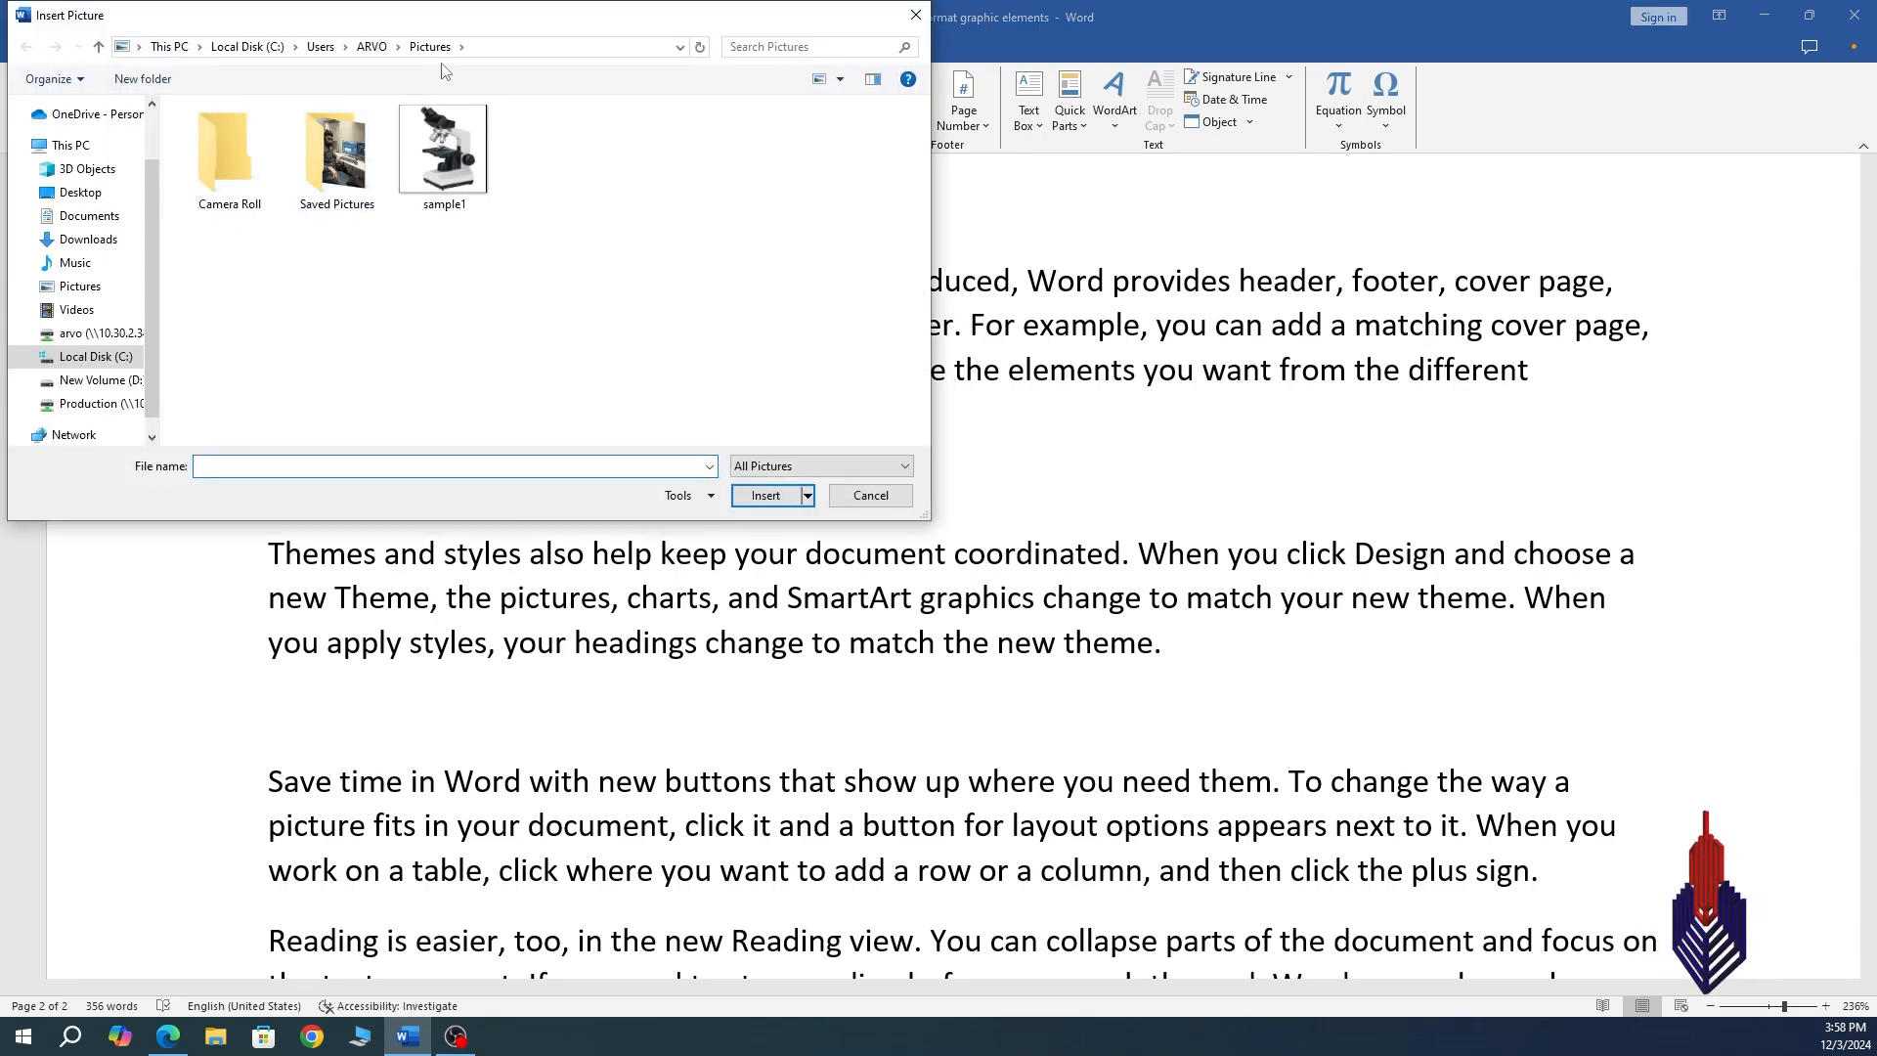
pyautogui.moveTo(476, 22); pyautogui.dragTo(777, 94)
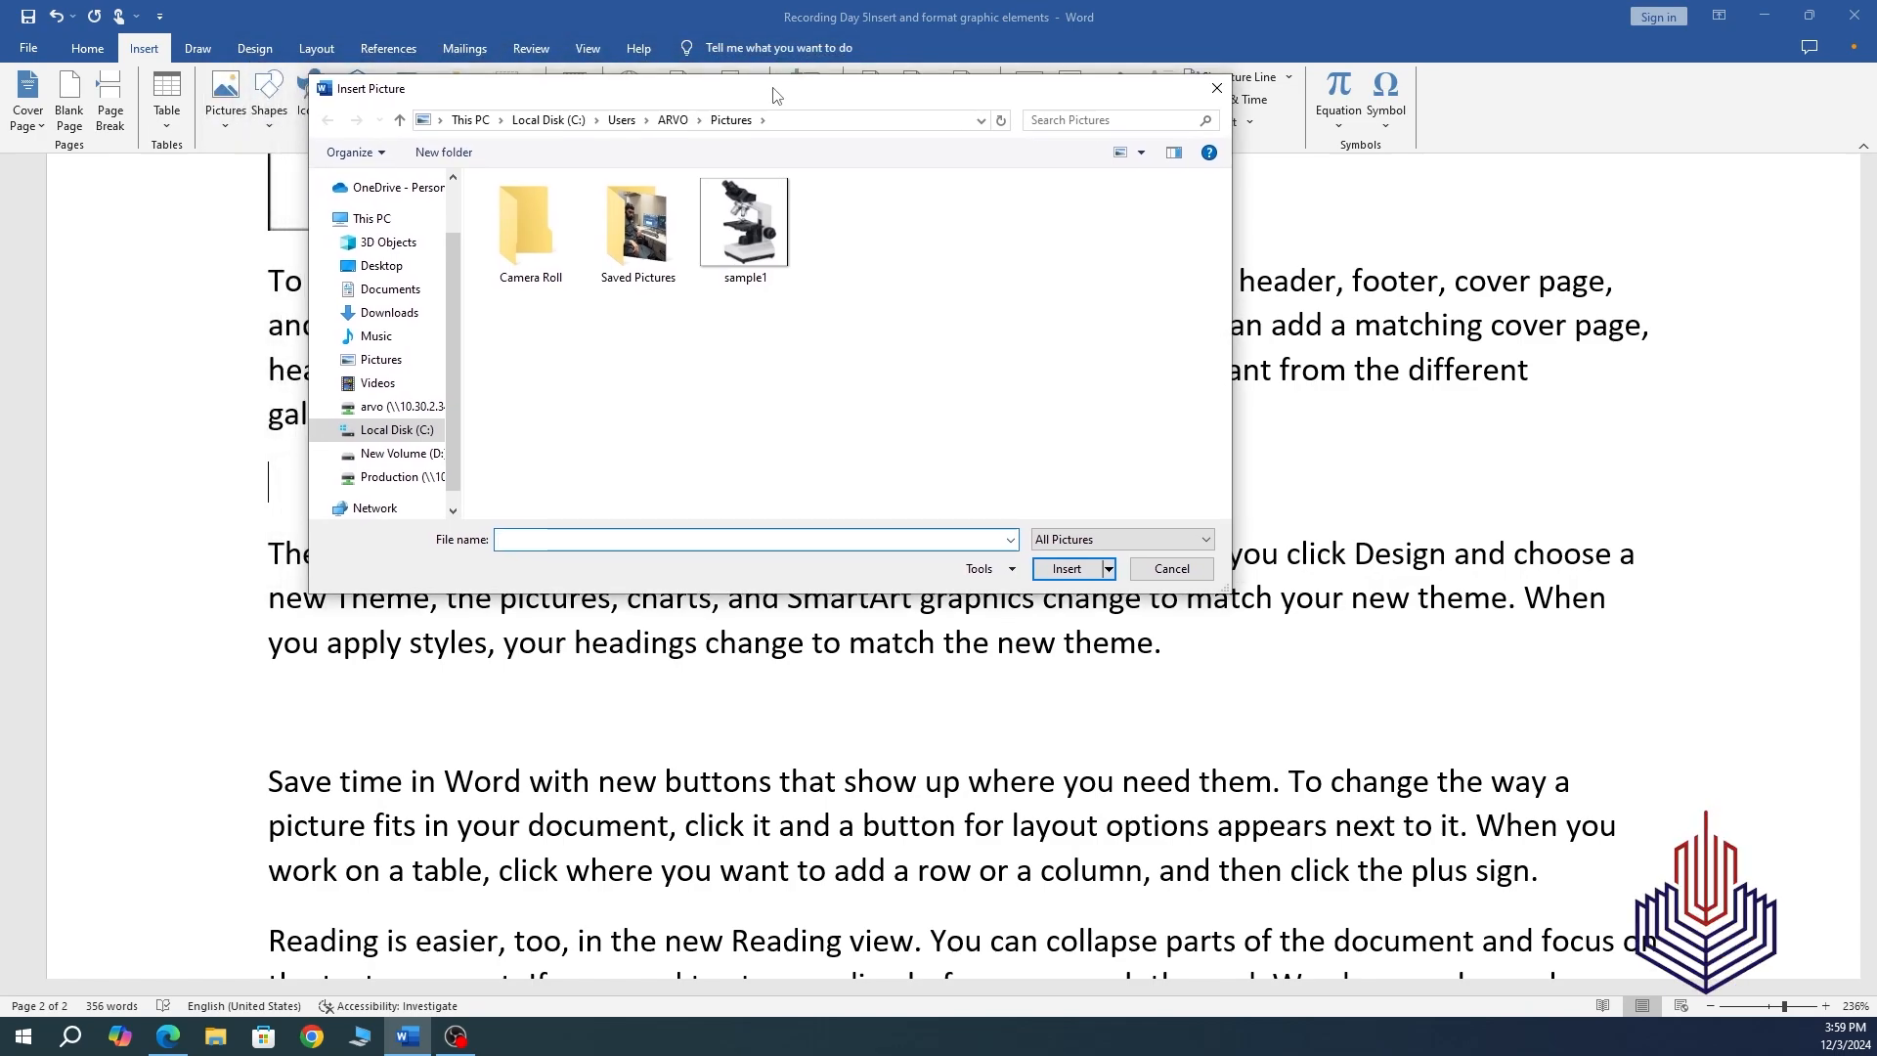
pyautogui.click(761, 242)
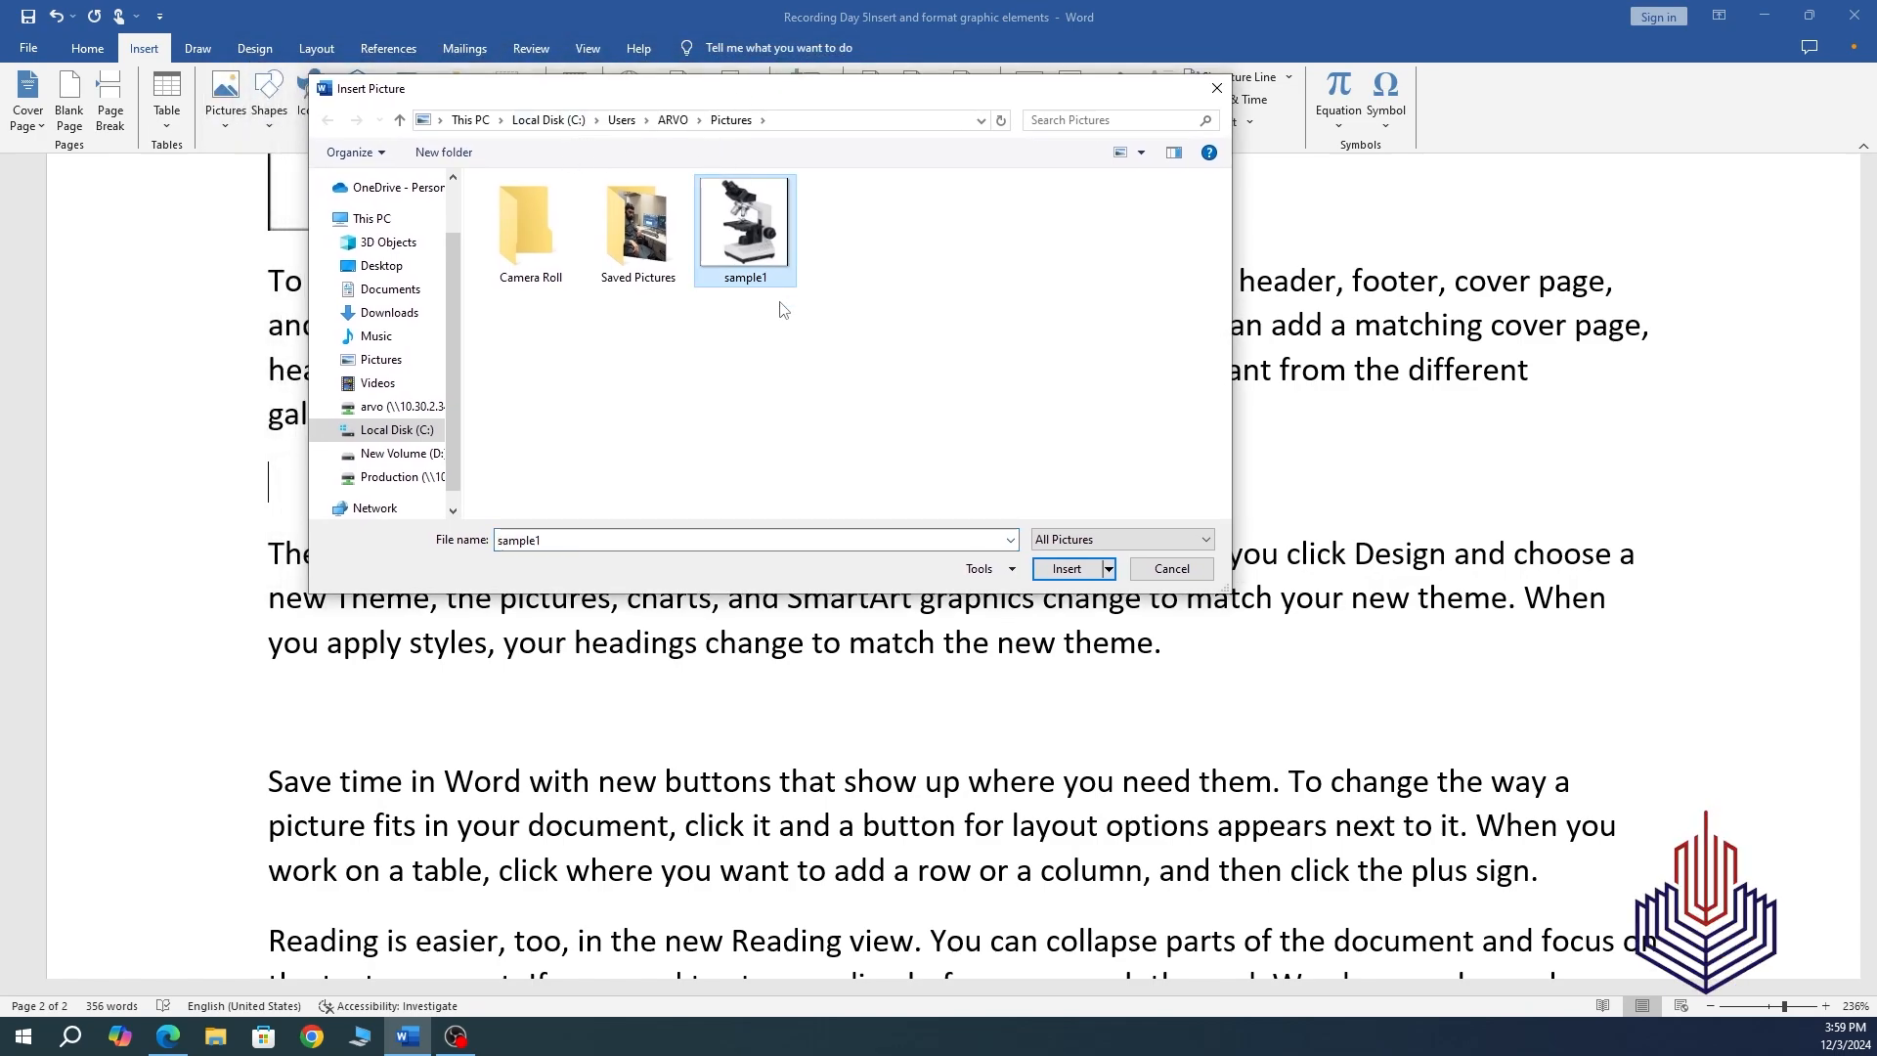
pyautogui.click(1067, 569)
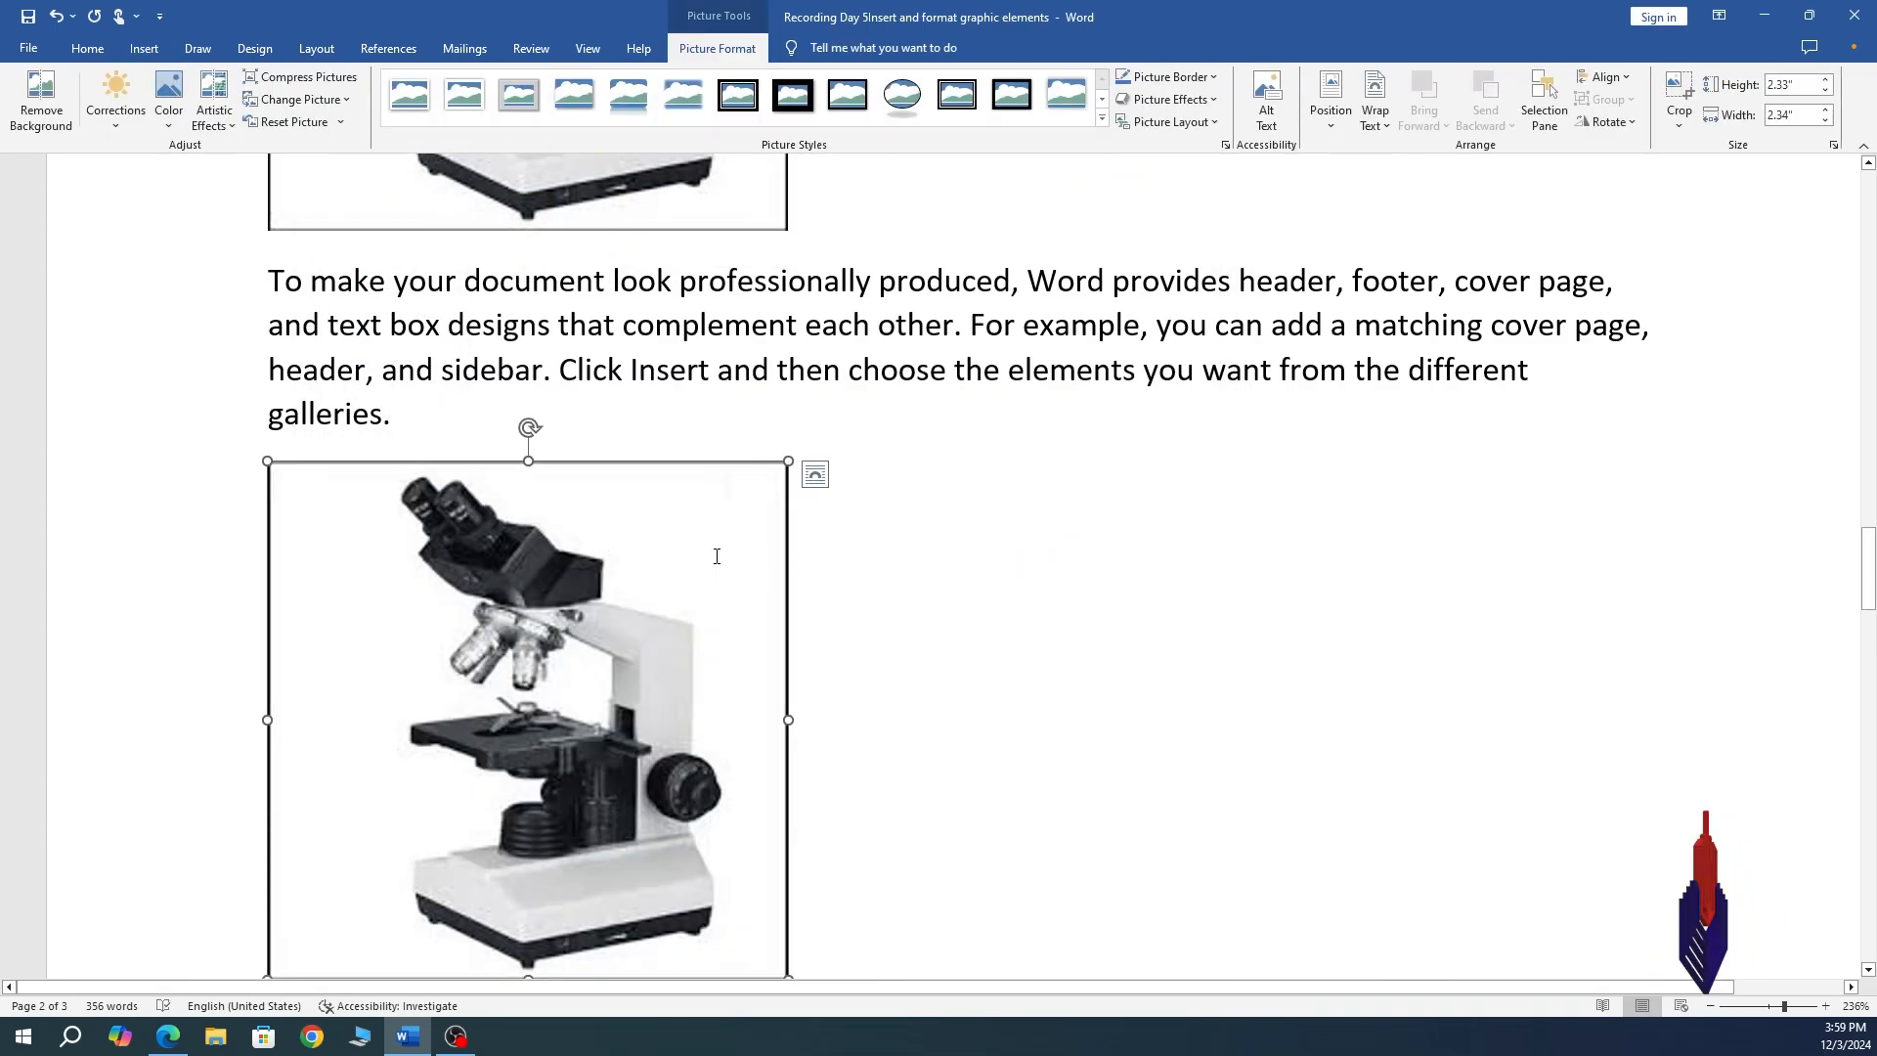
pyautogui.scroll(3, 715, 559)
pyautogui.scroll(-6, 715, 559)
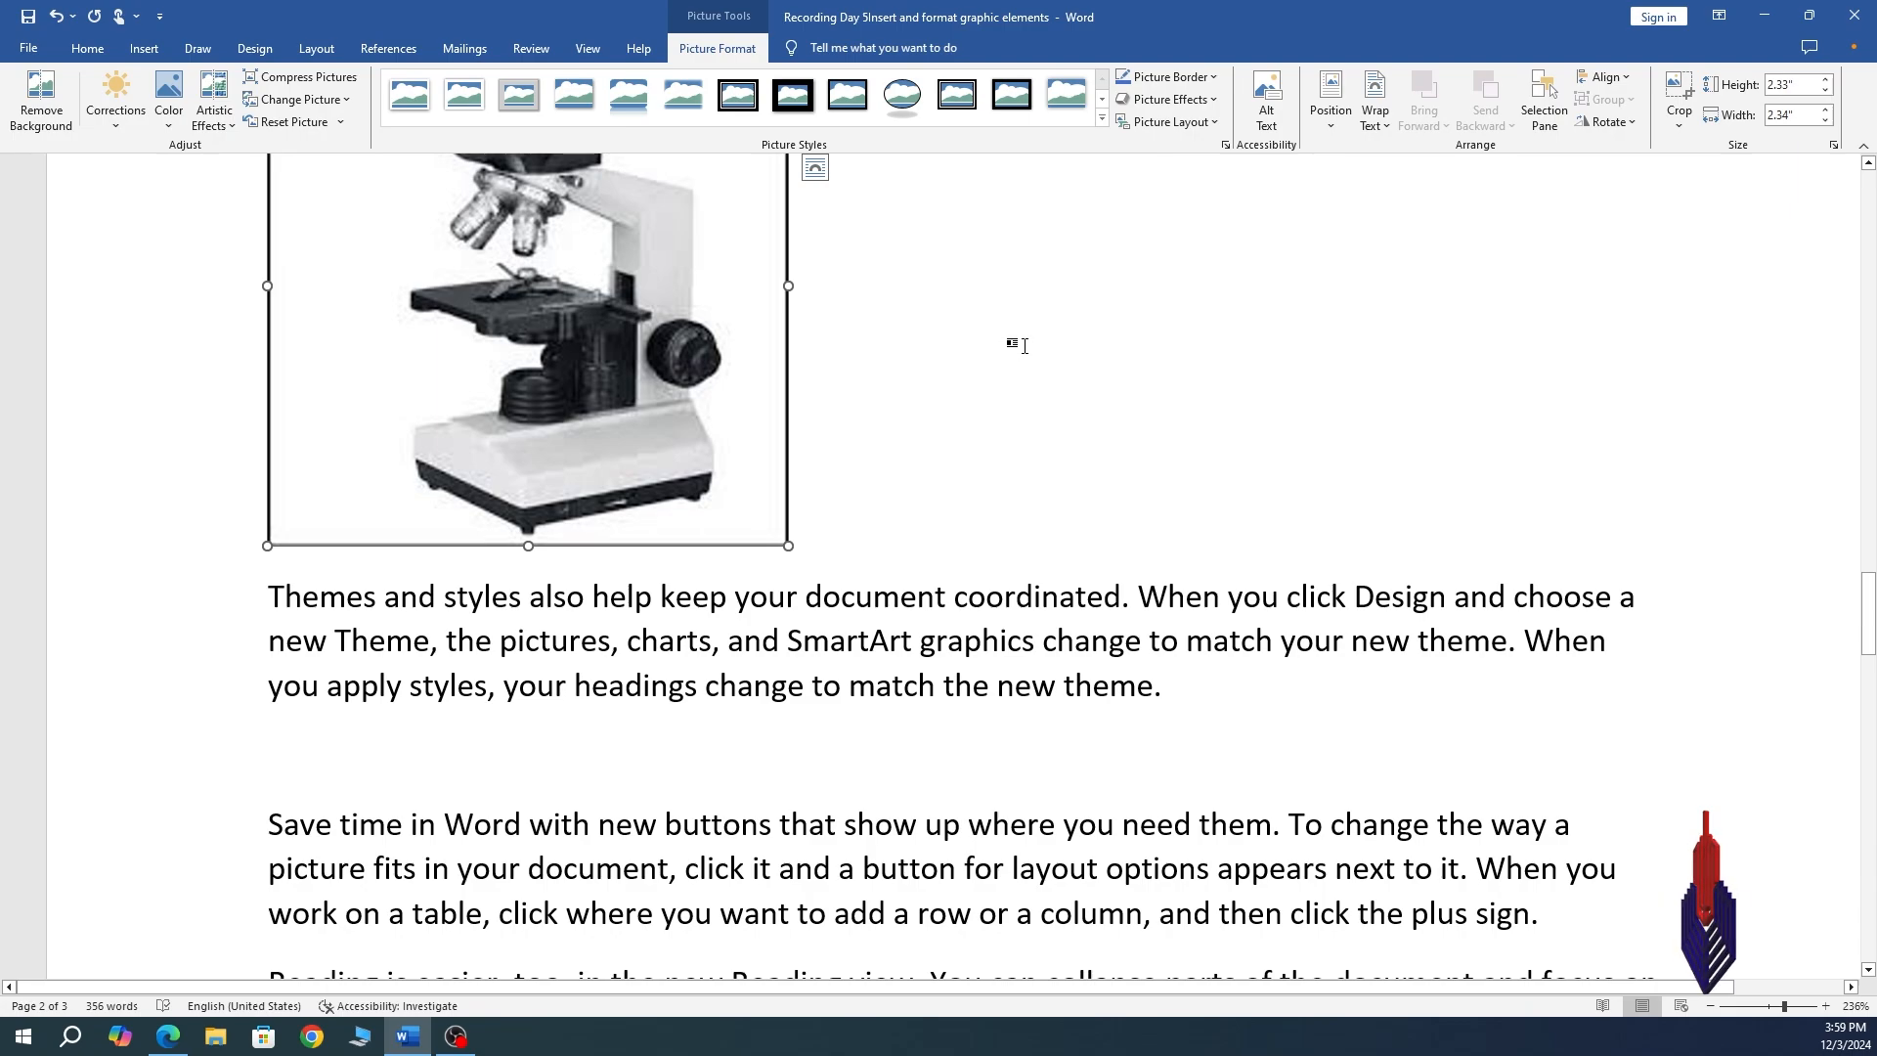
pyautogui.scroll(2, 974, 401)
pyautogui.scroll(1, 974, 401)
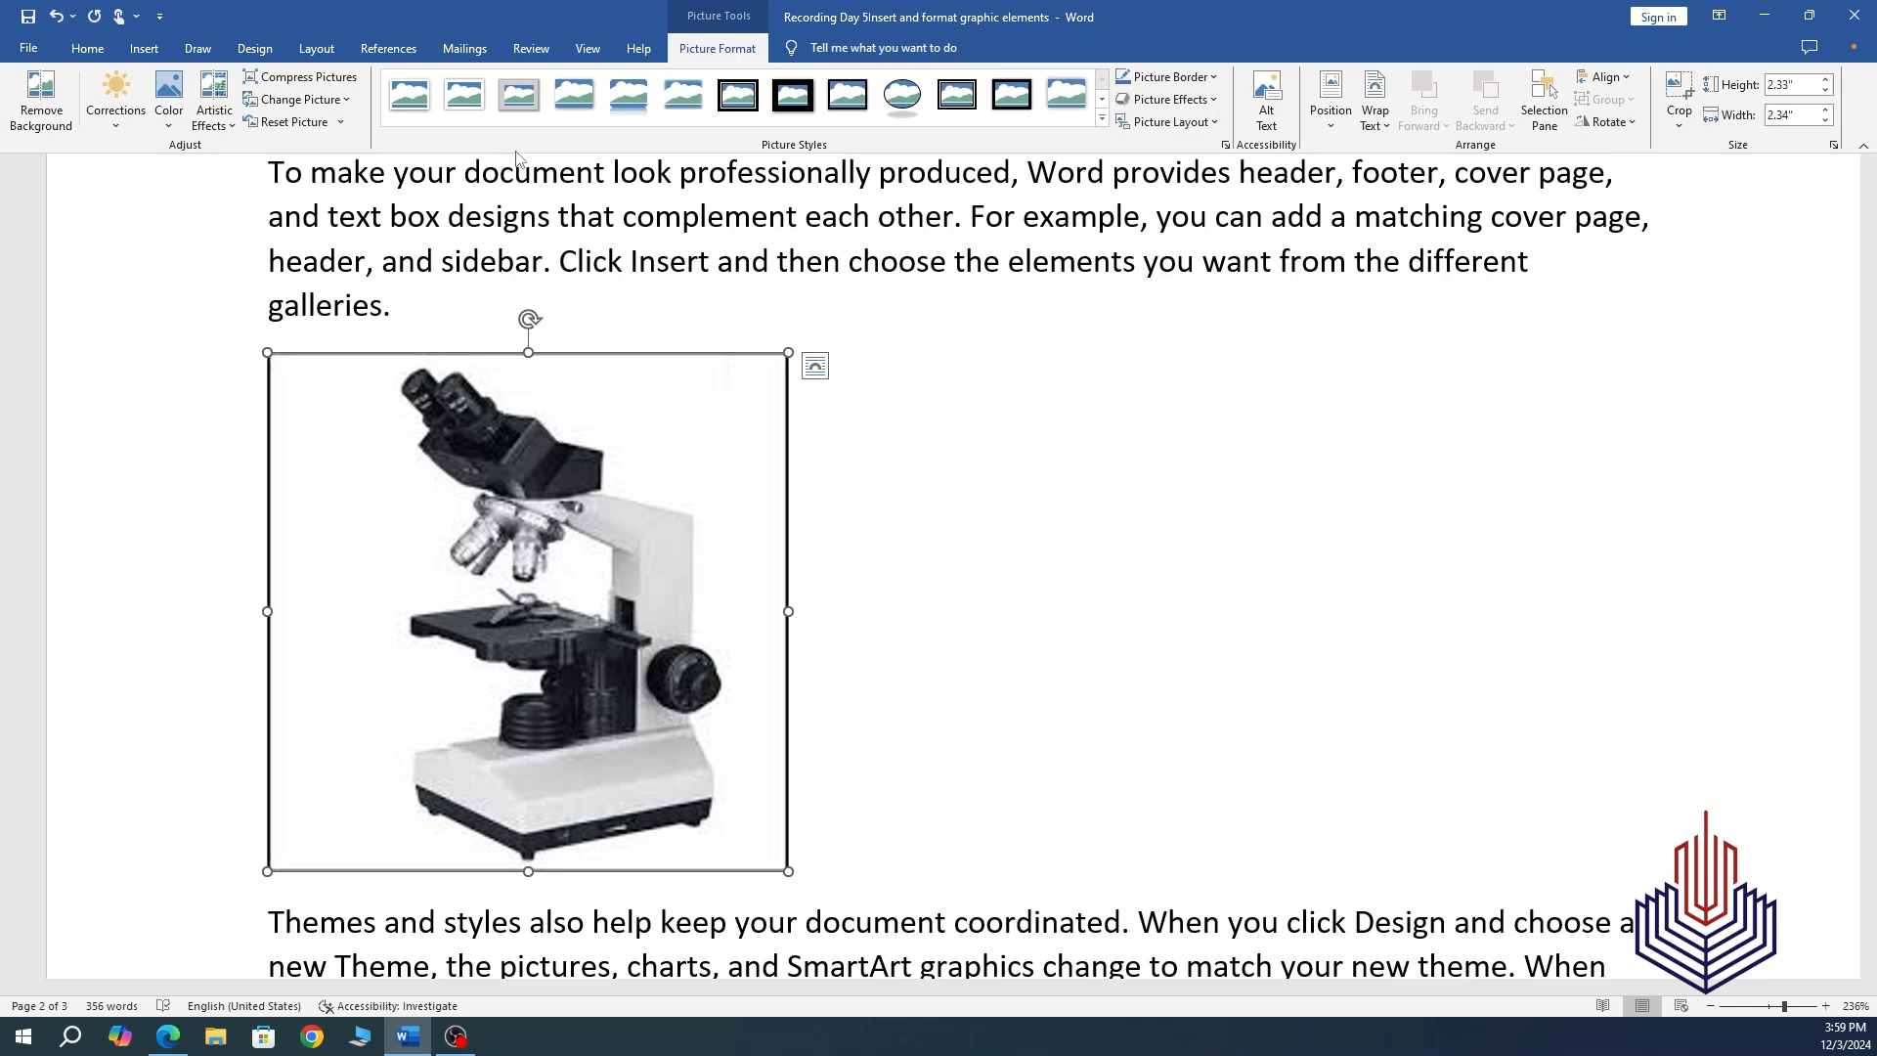
pyautogui.click(818, 376)
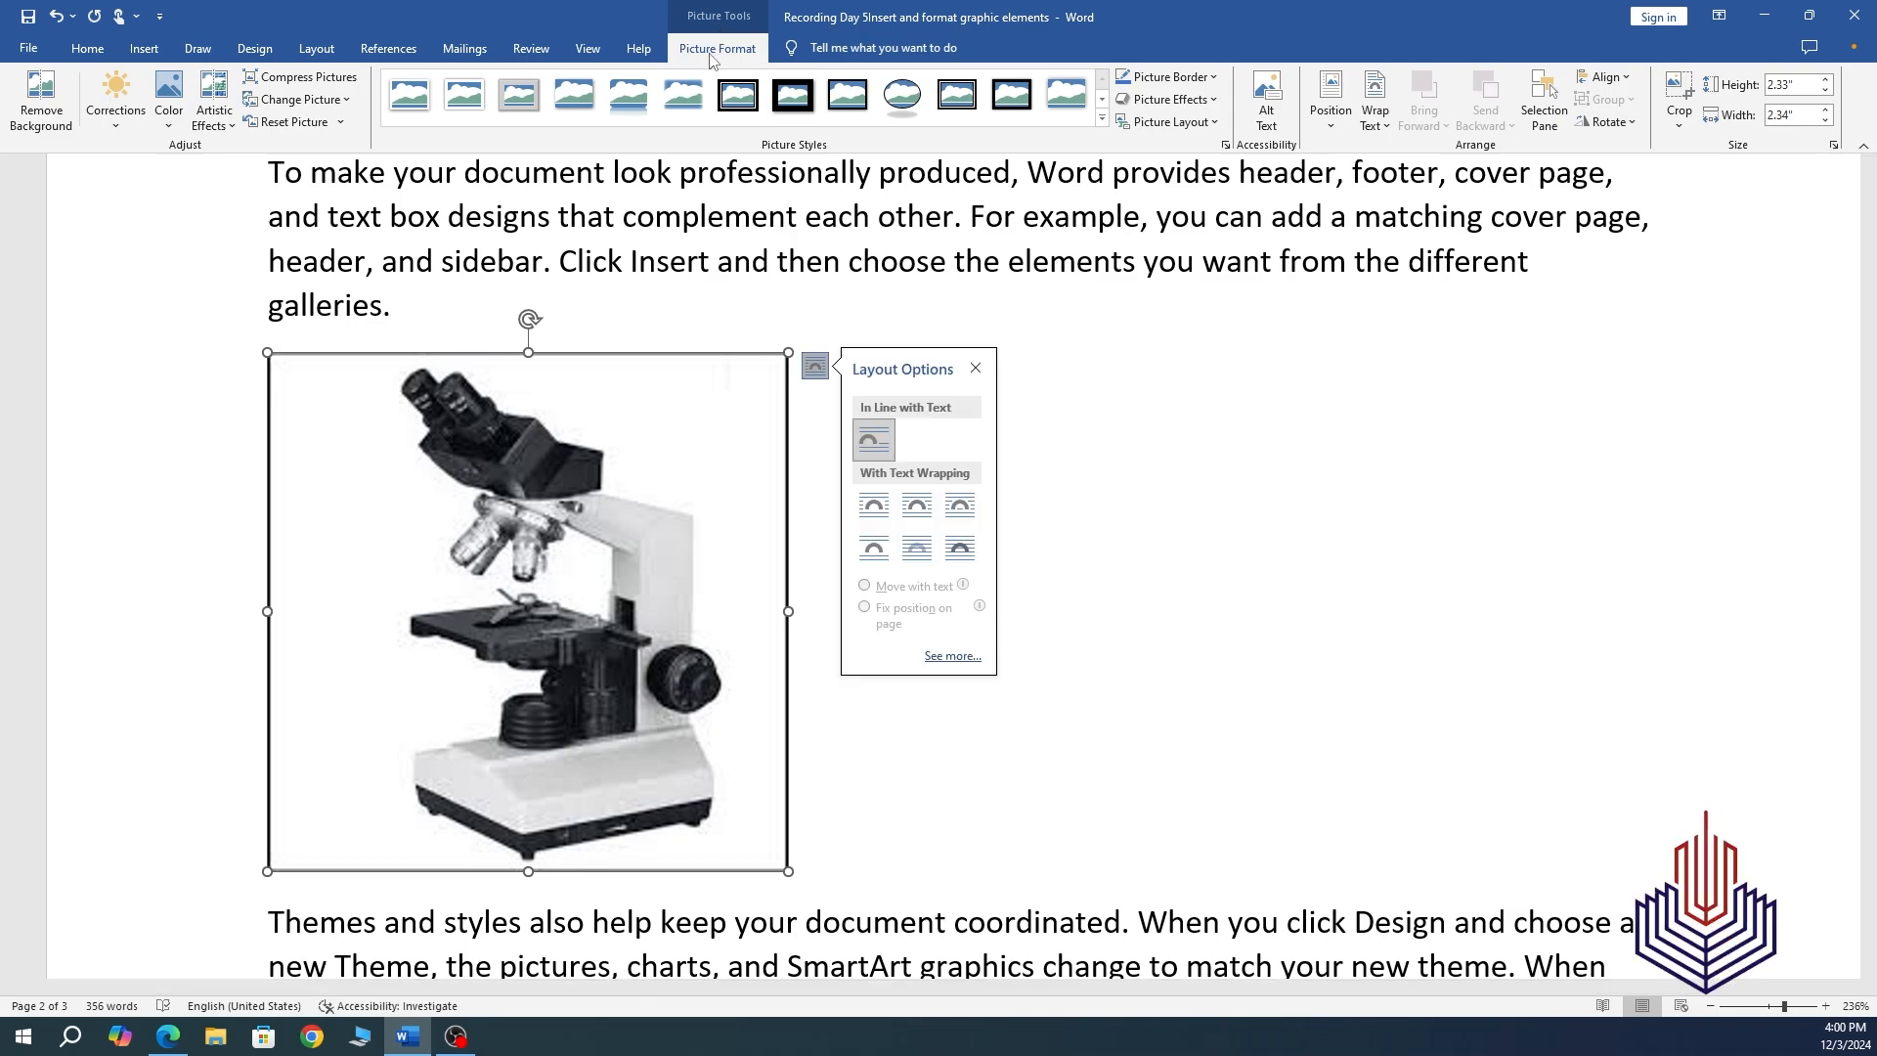
# Preview the Picture Layout, Picture Effects and Picture Border choices without applying any.
pyautogui.click(1214, 125)
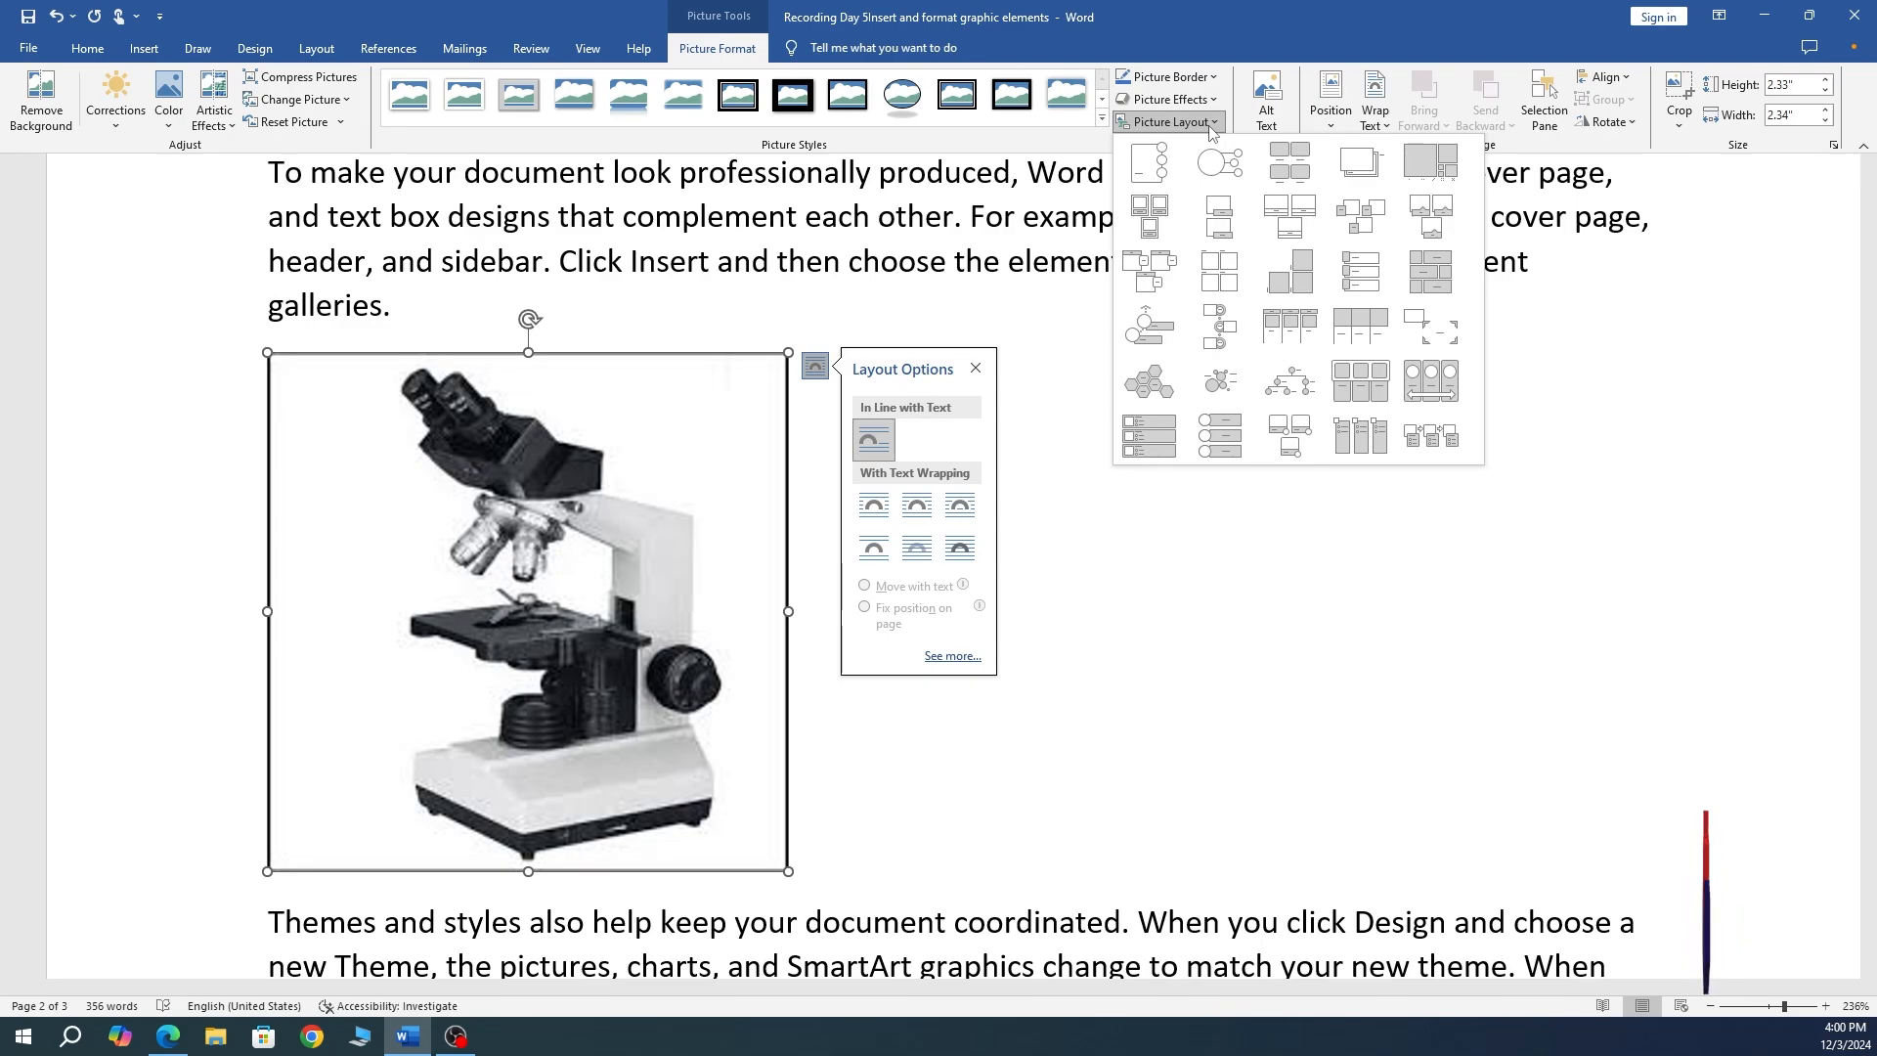
pyautogui.click(1212, 100)
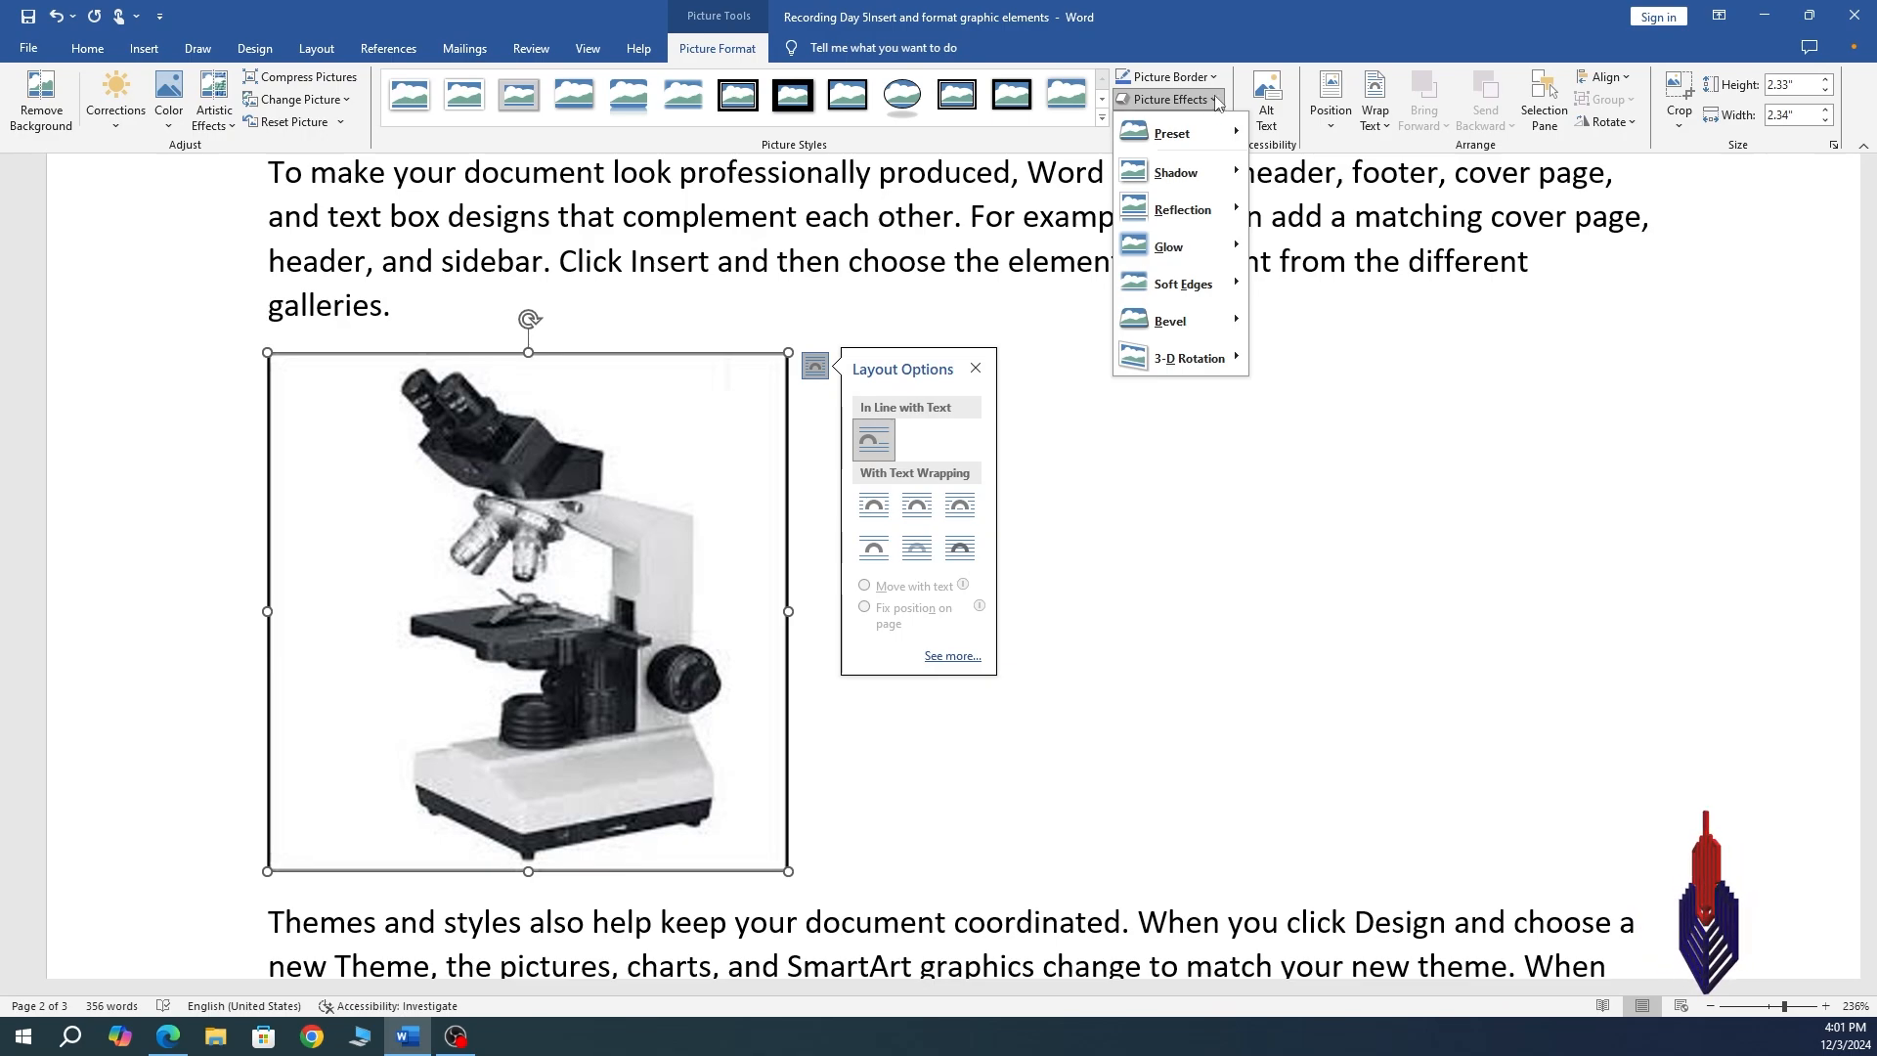
pyautogui.click(1215, 77)
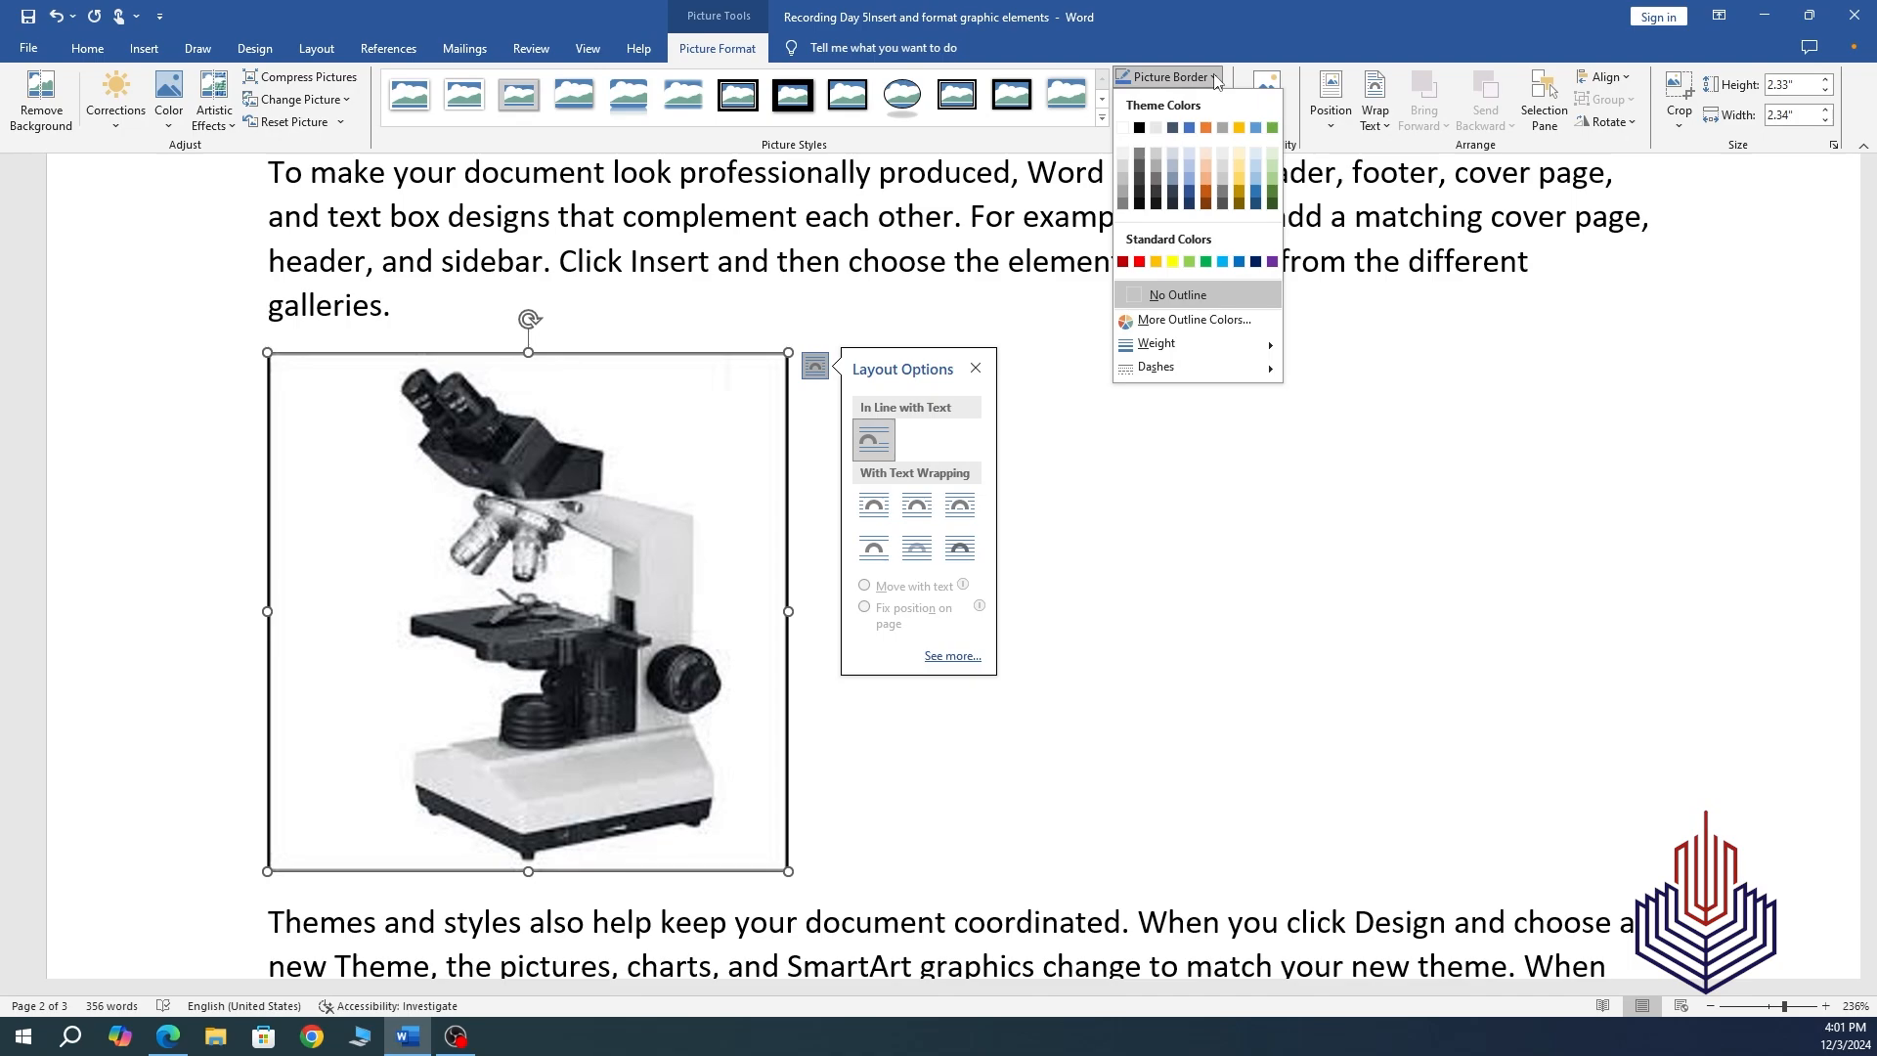
pyautogui.click(1215, 77)
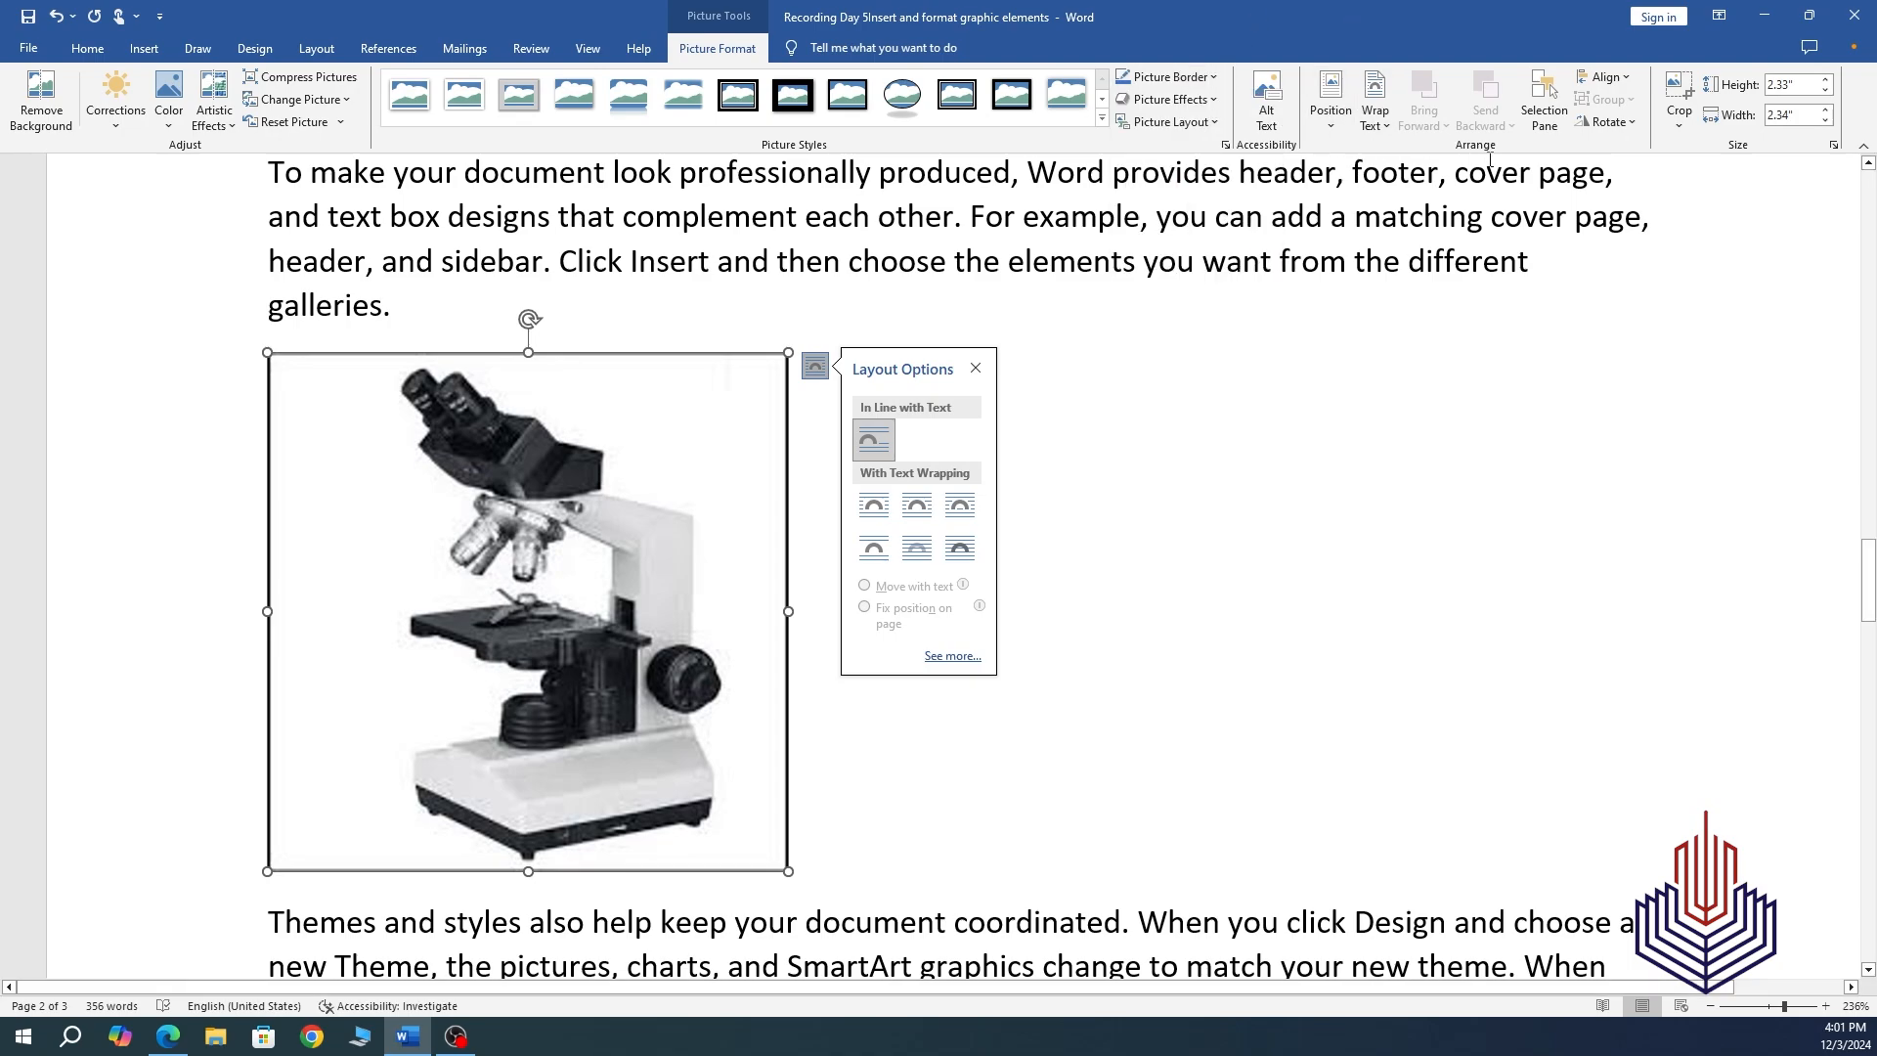
# Look over the Position presets, then give the microscope picture Tight text wrapping.
pyautogui.click(1331, 124)
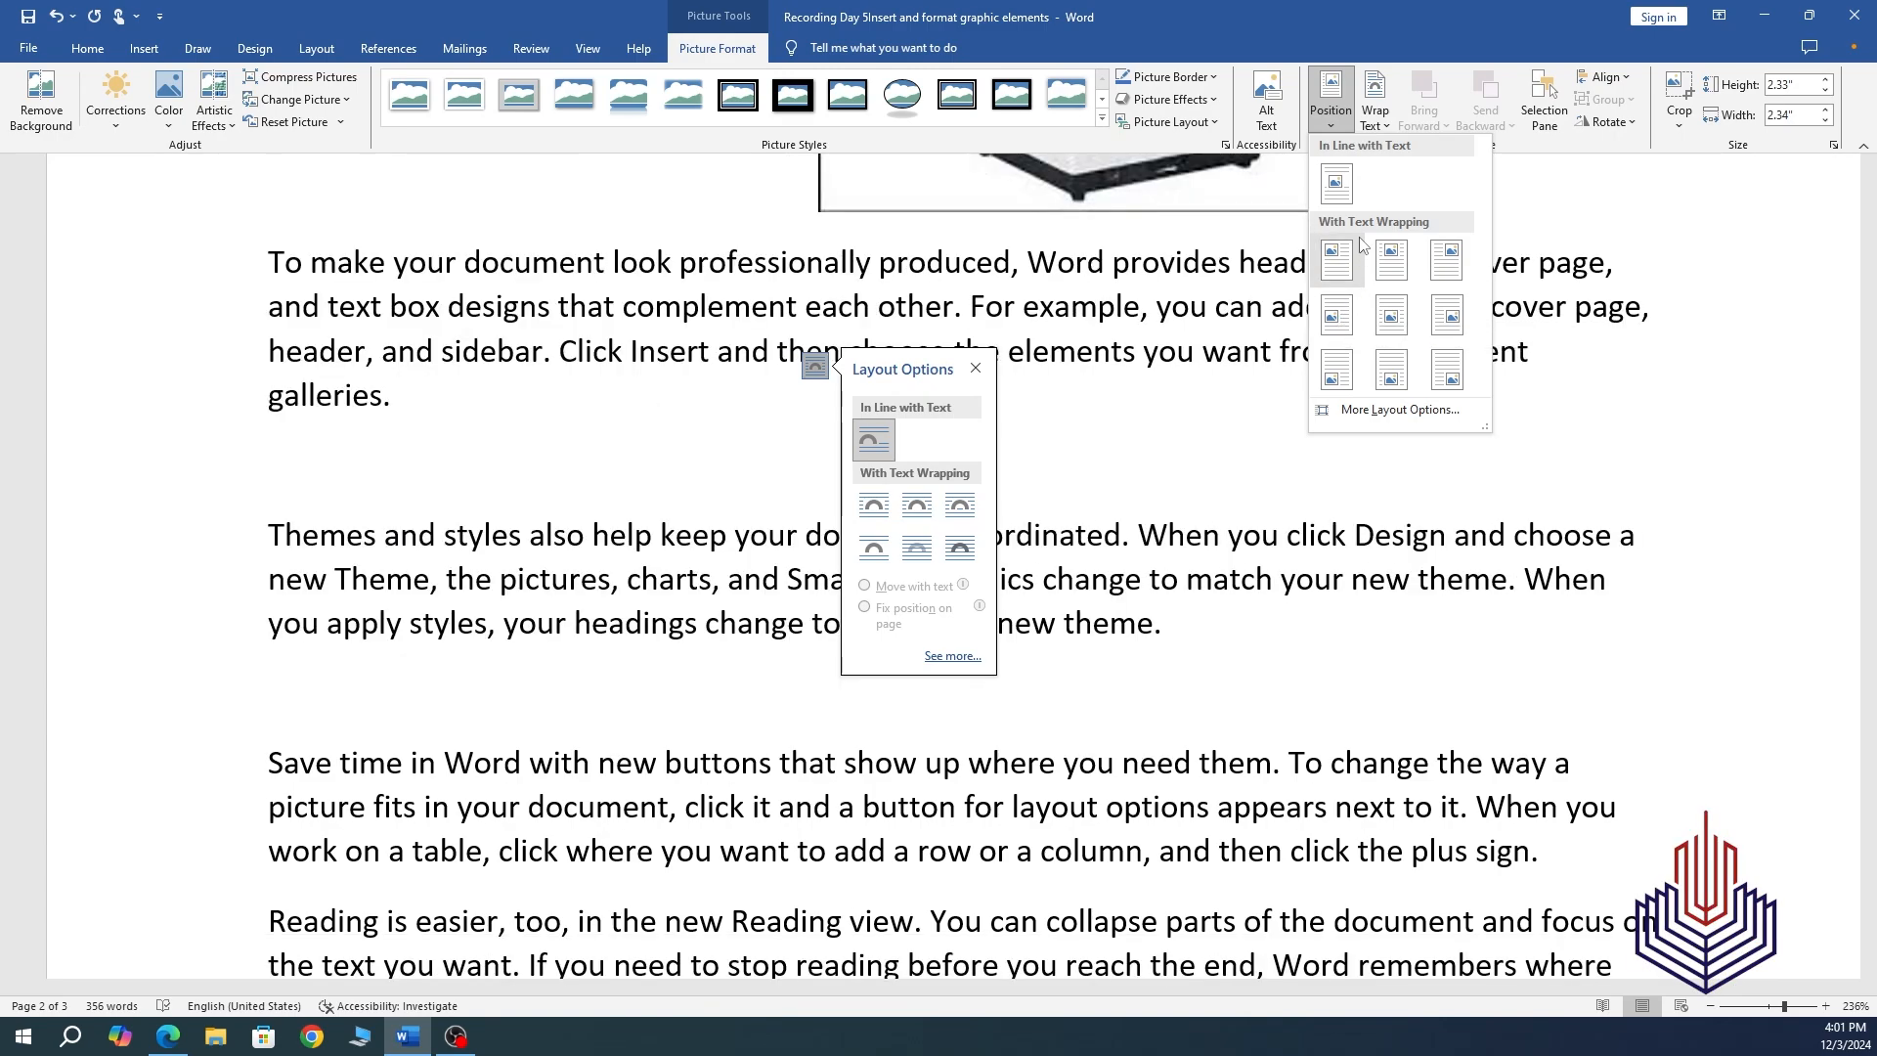
pyautogui.click(1386, 125)
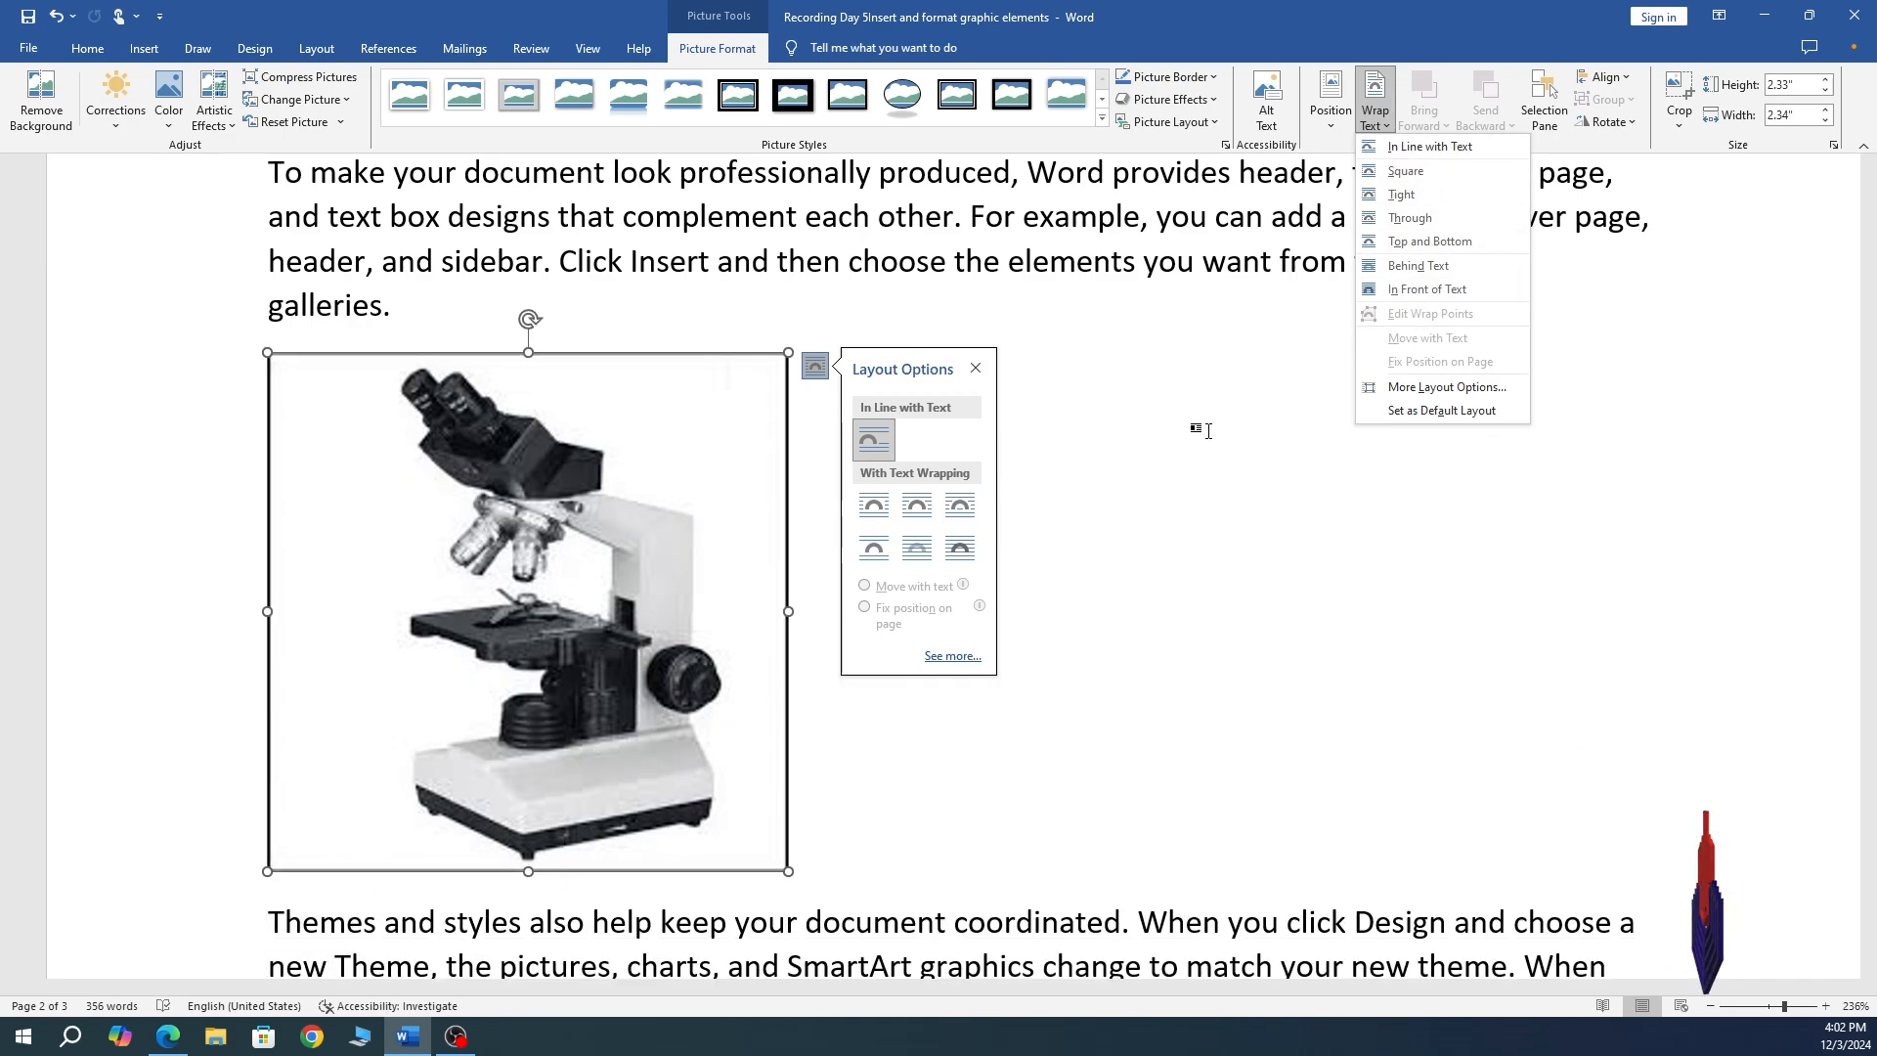
pyautogui.click(1401, 194)
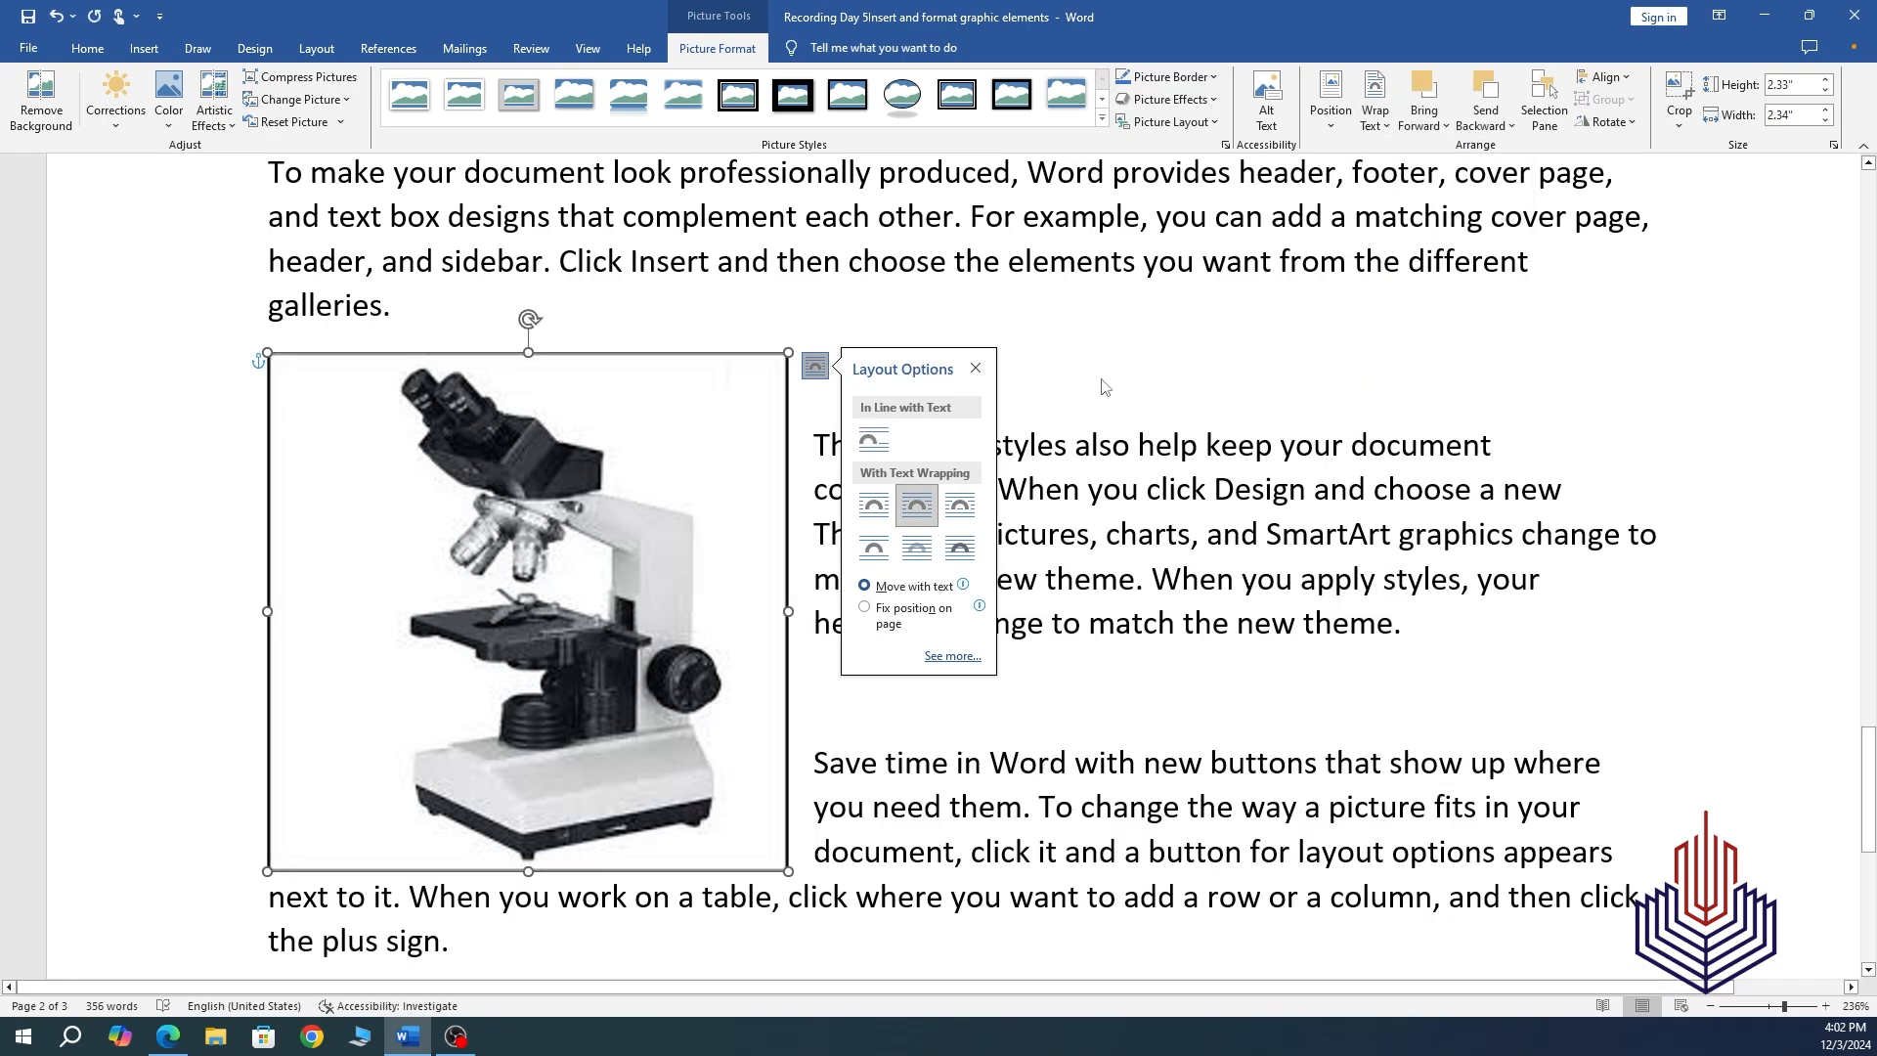
# Drag the microscope picture to the page centre so the Themes and Save time text wraps both sides.
pyautogui.click(1121, 536)
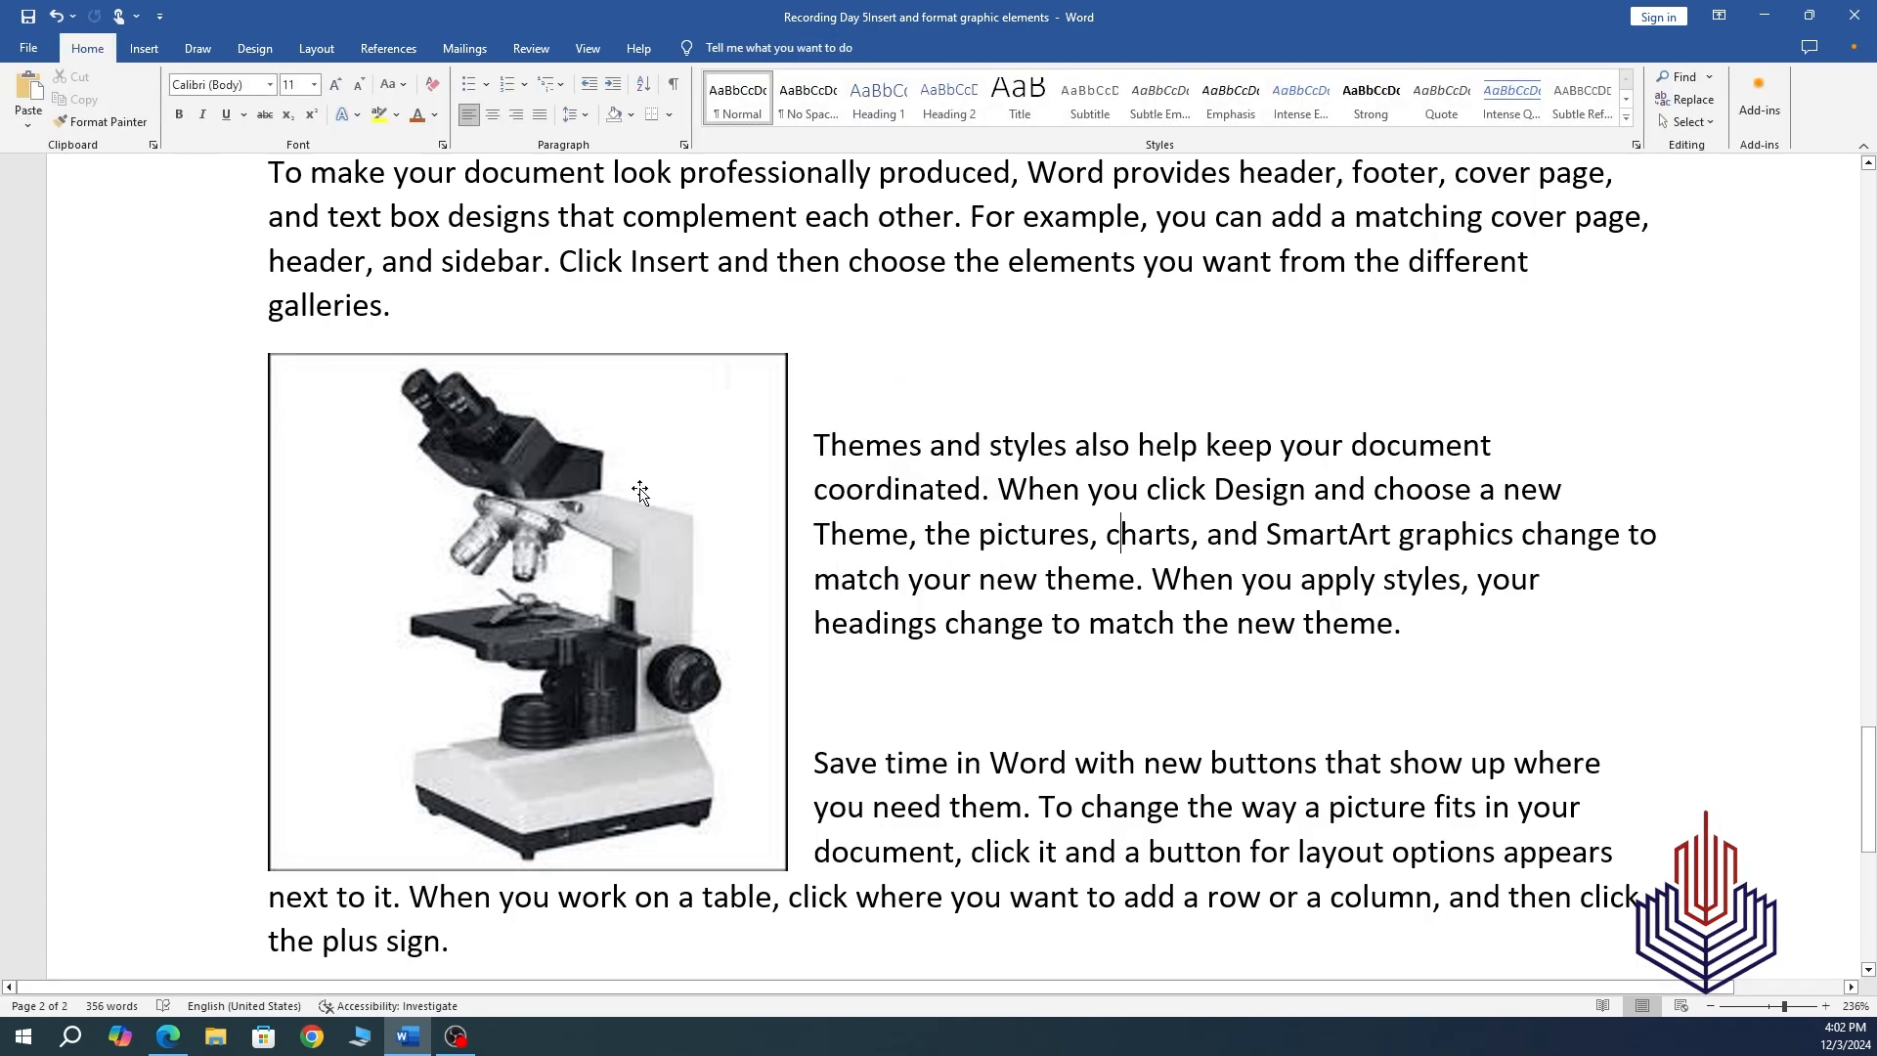
pyautogui.moveTo(584, 506); pyautogui.dragTo(1045, 524)
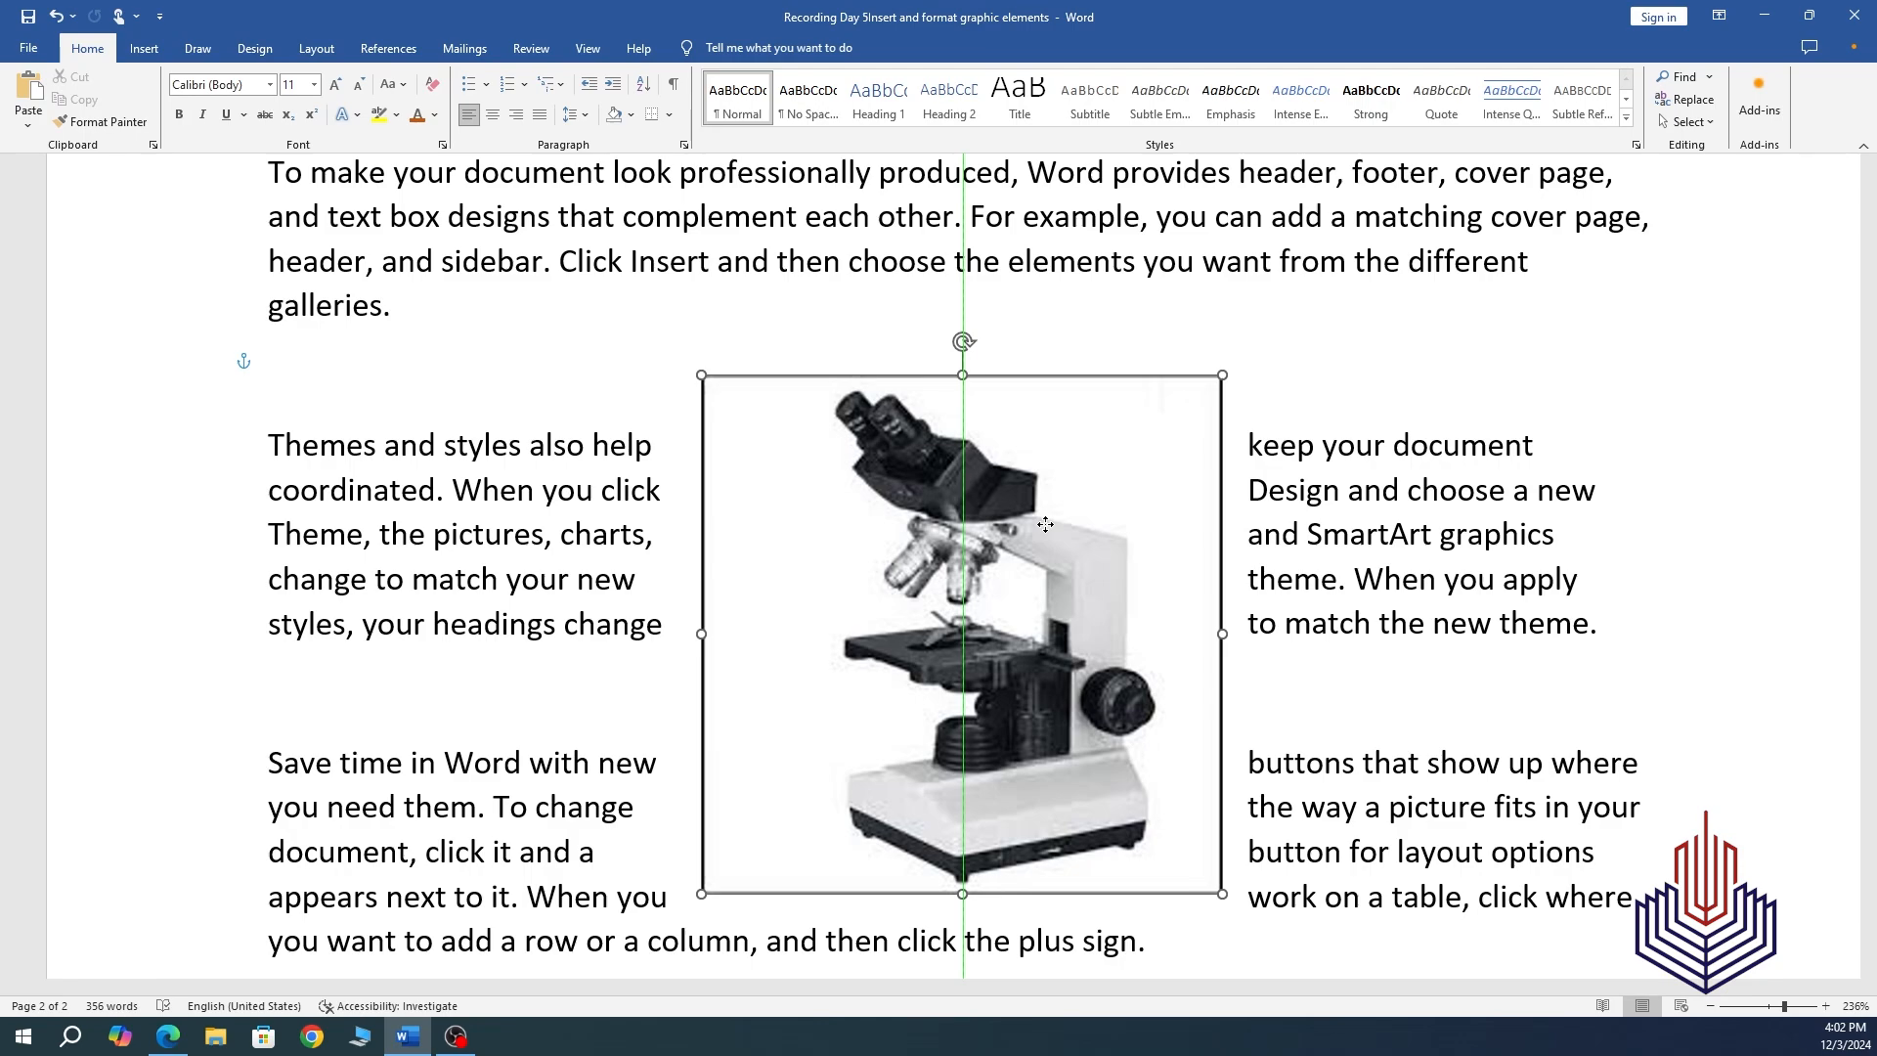
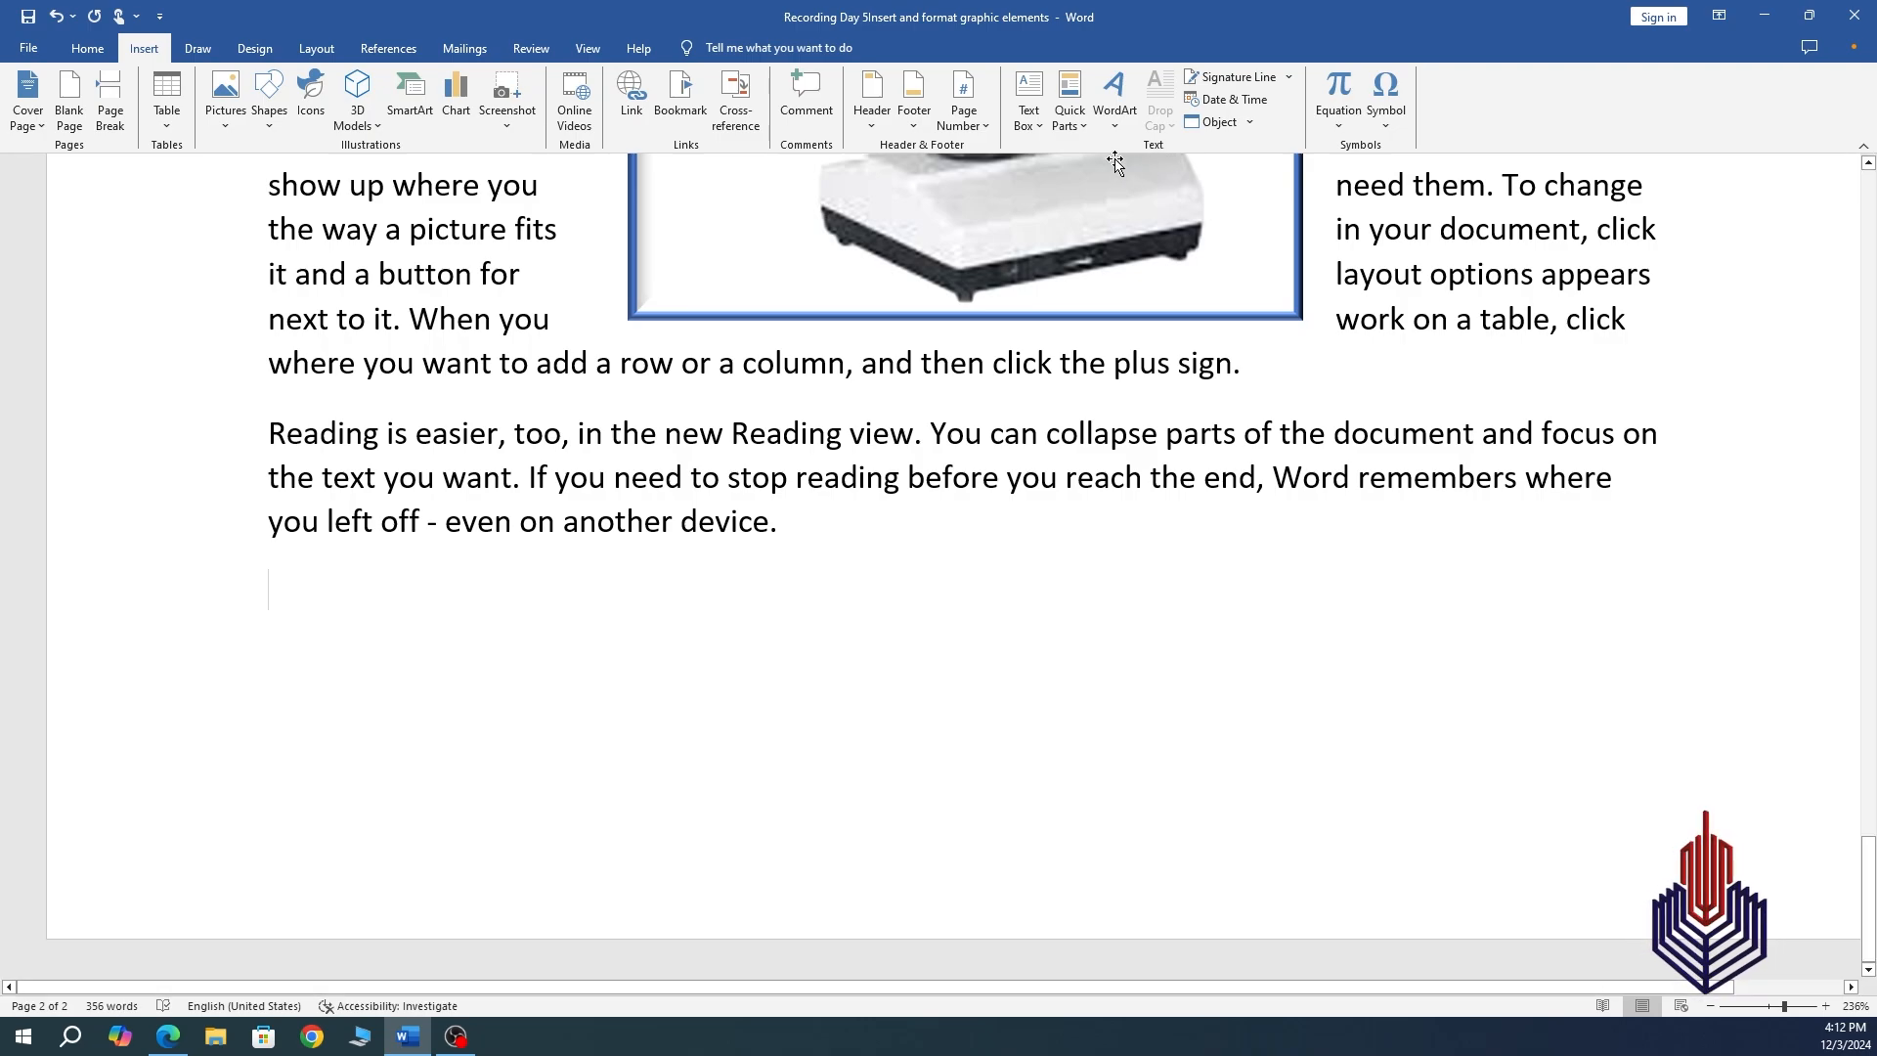
# Insert a Simple Text Box with placeholder quote text on page 3.
pyautogui.click(1039, 127)
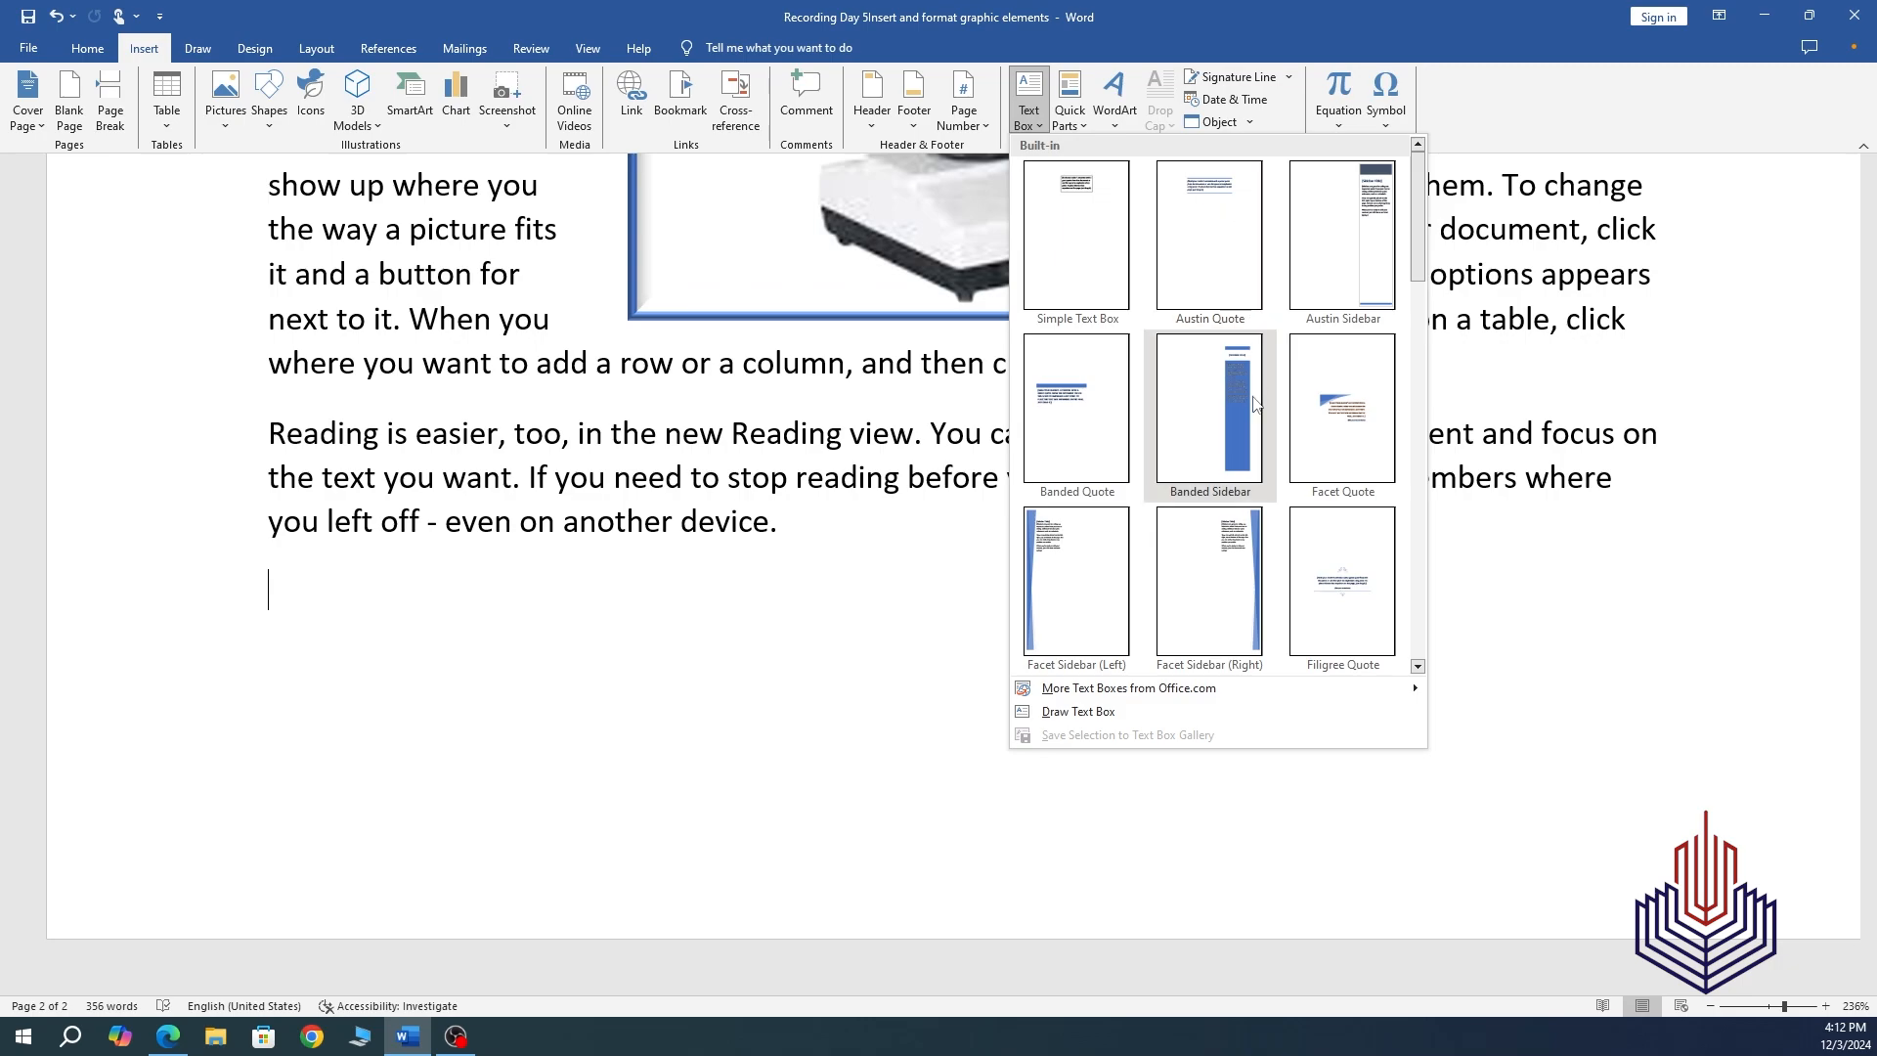
pyautogui.click(1087, 281)
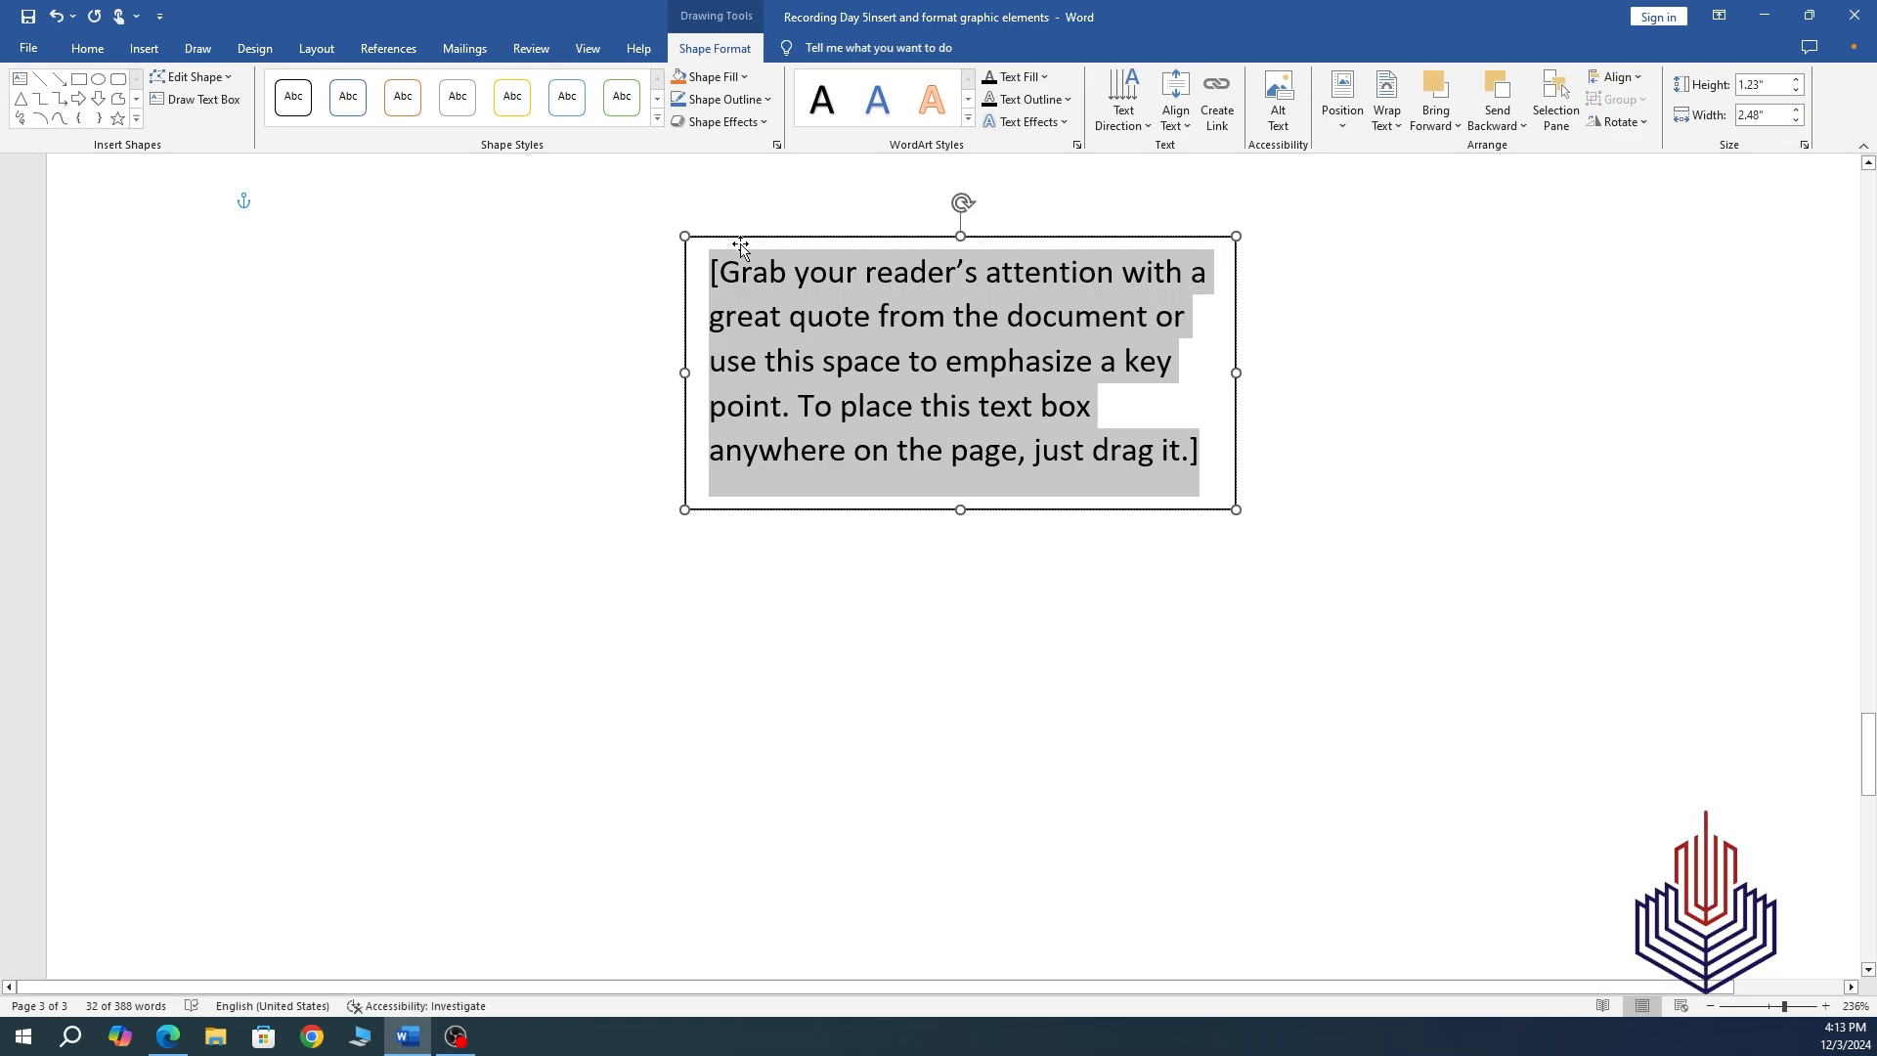
# Give the quote text box a blue glow effect.
pyautogui.click(758, 121)
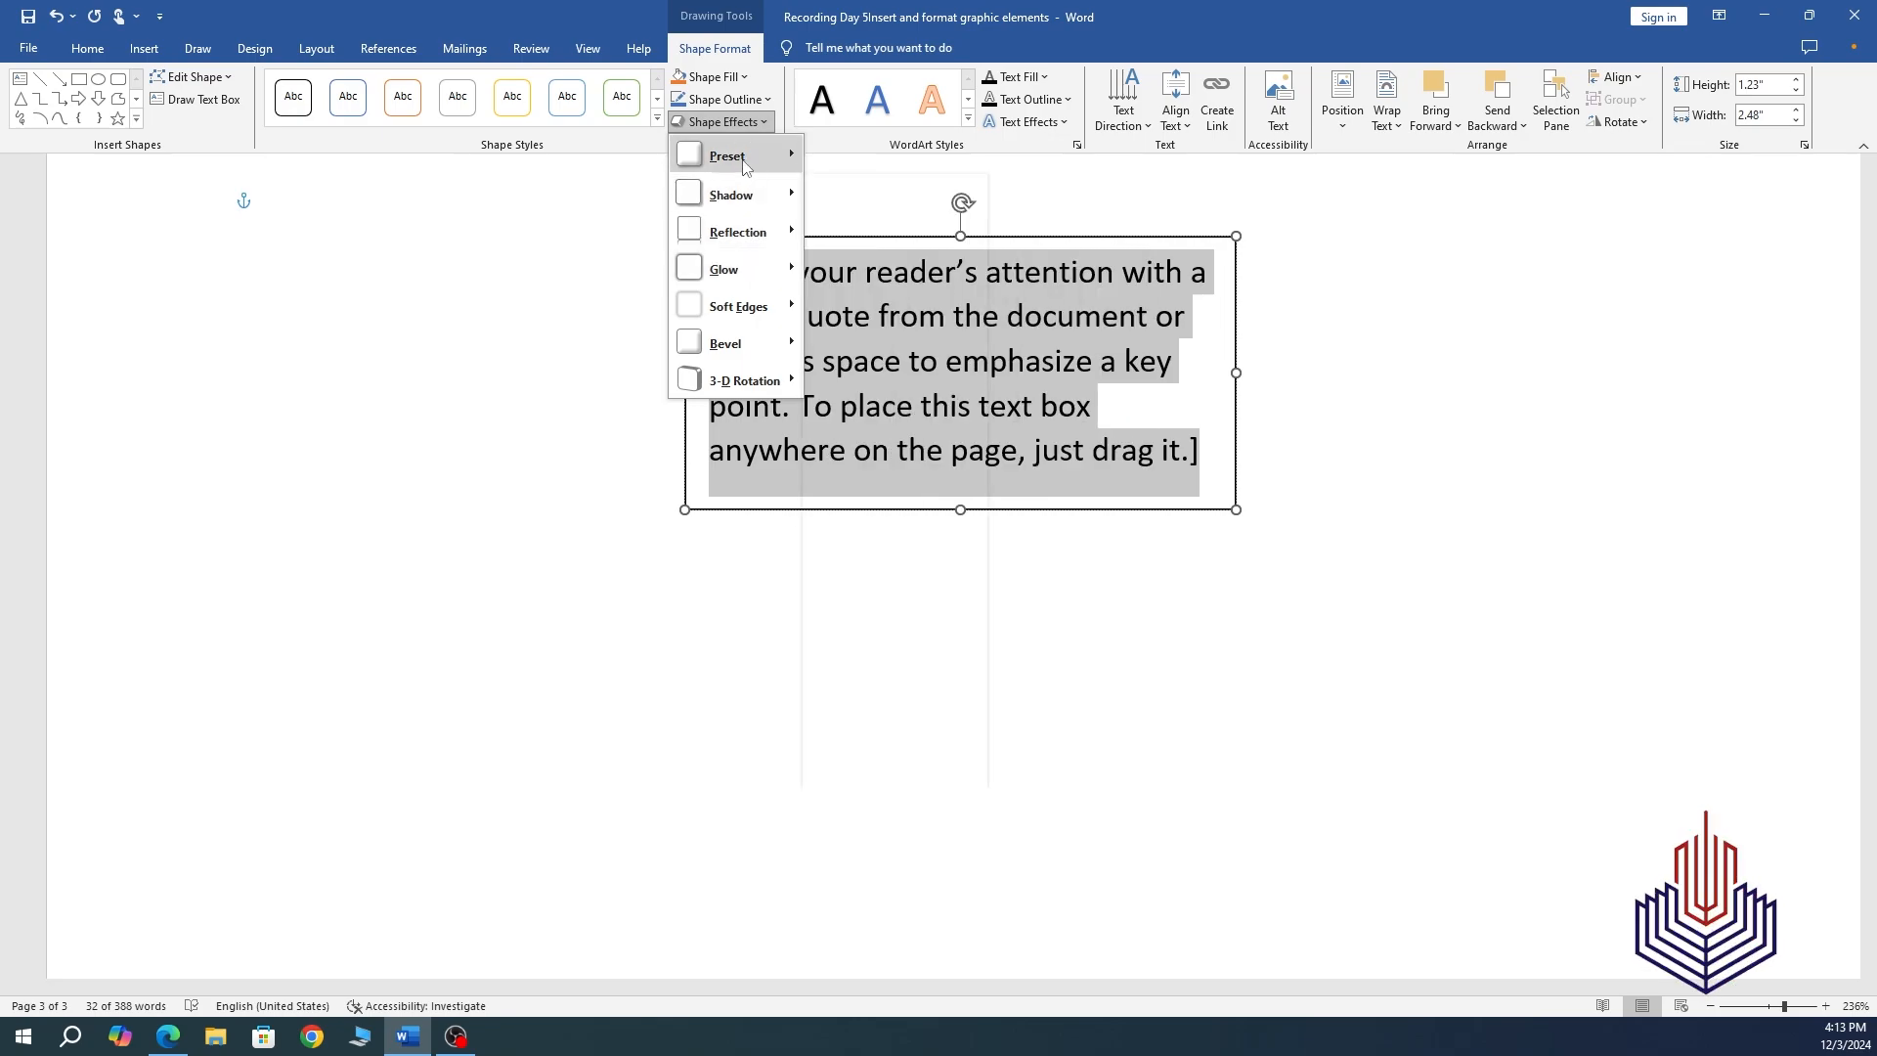
pyautogui.moveTo(745, 169)
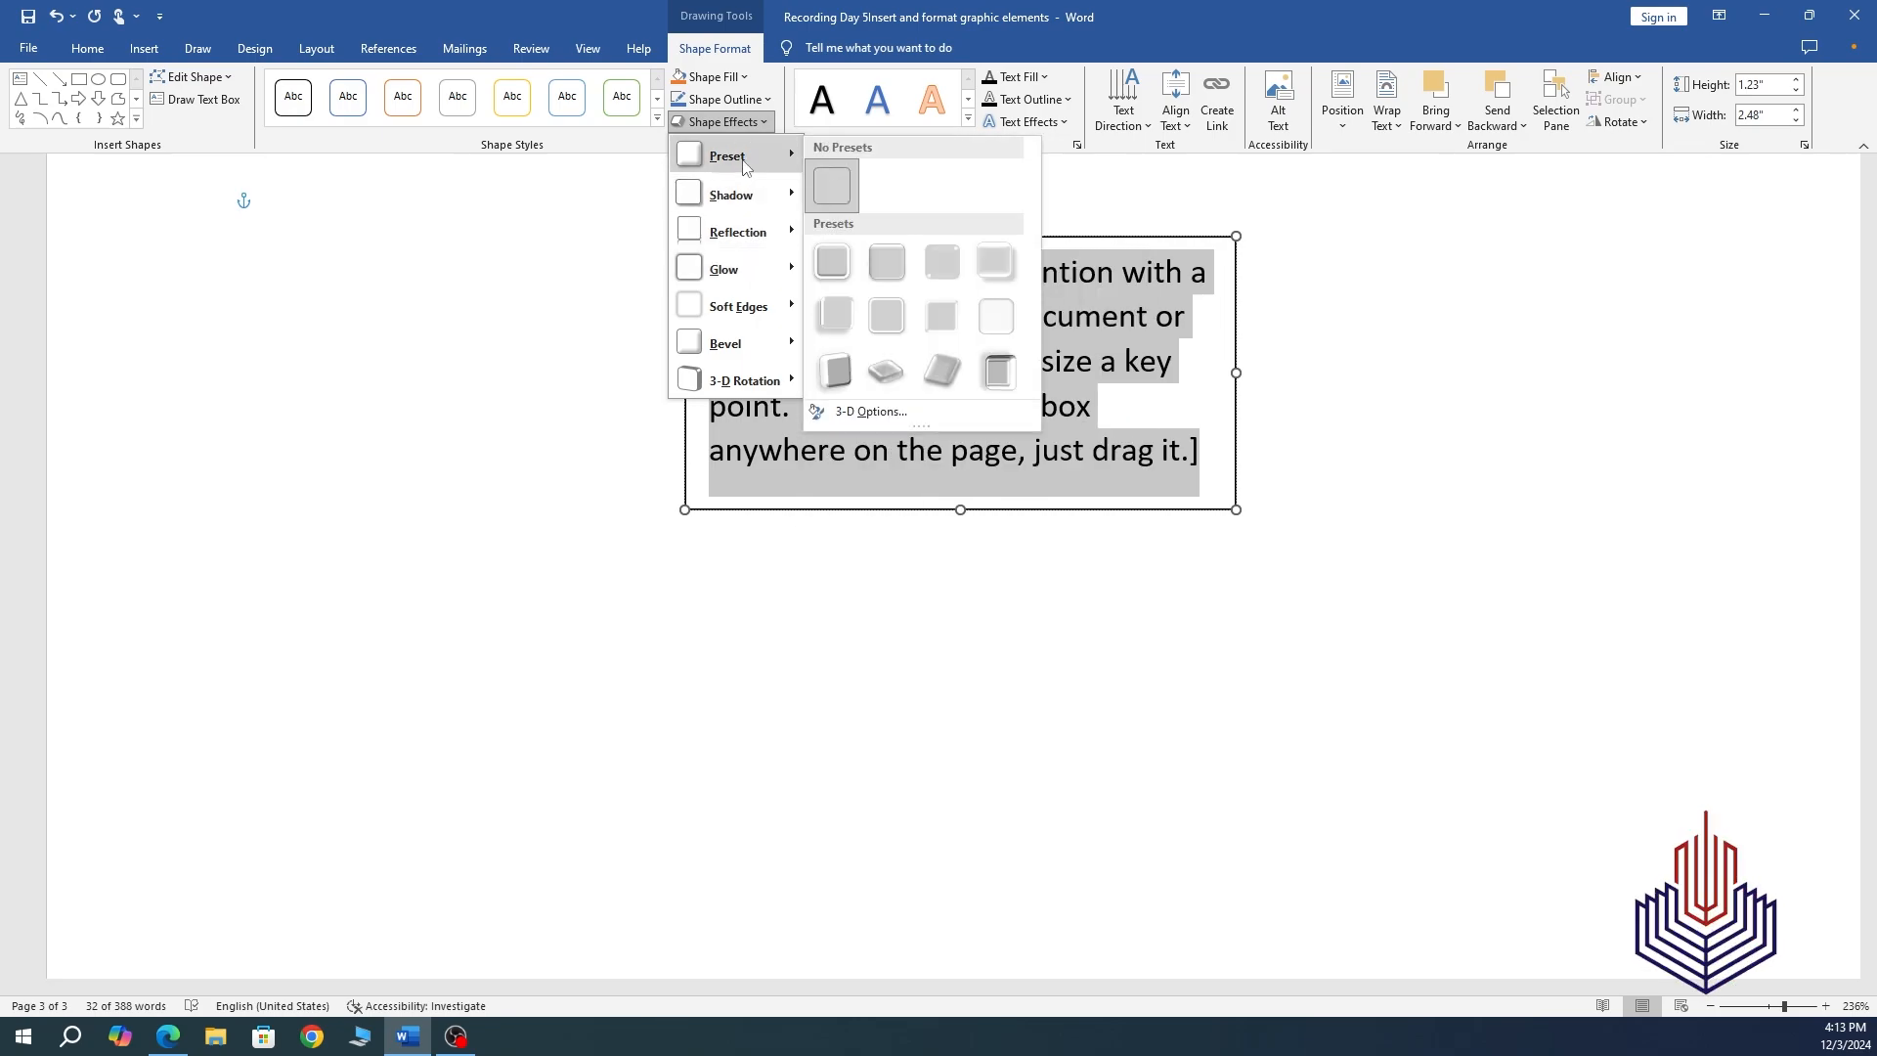
pyautogui.moveTo(743, 270)
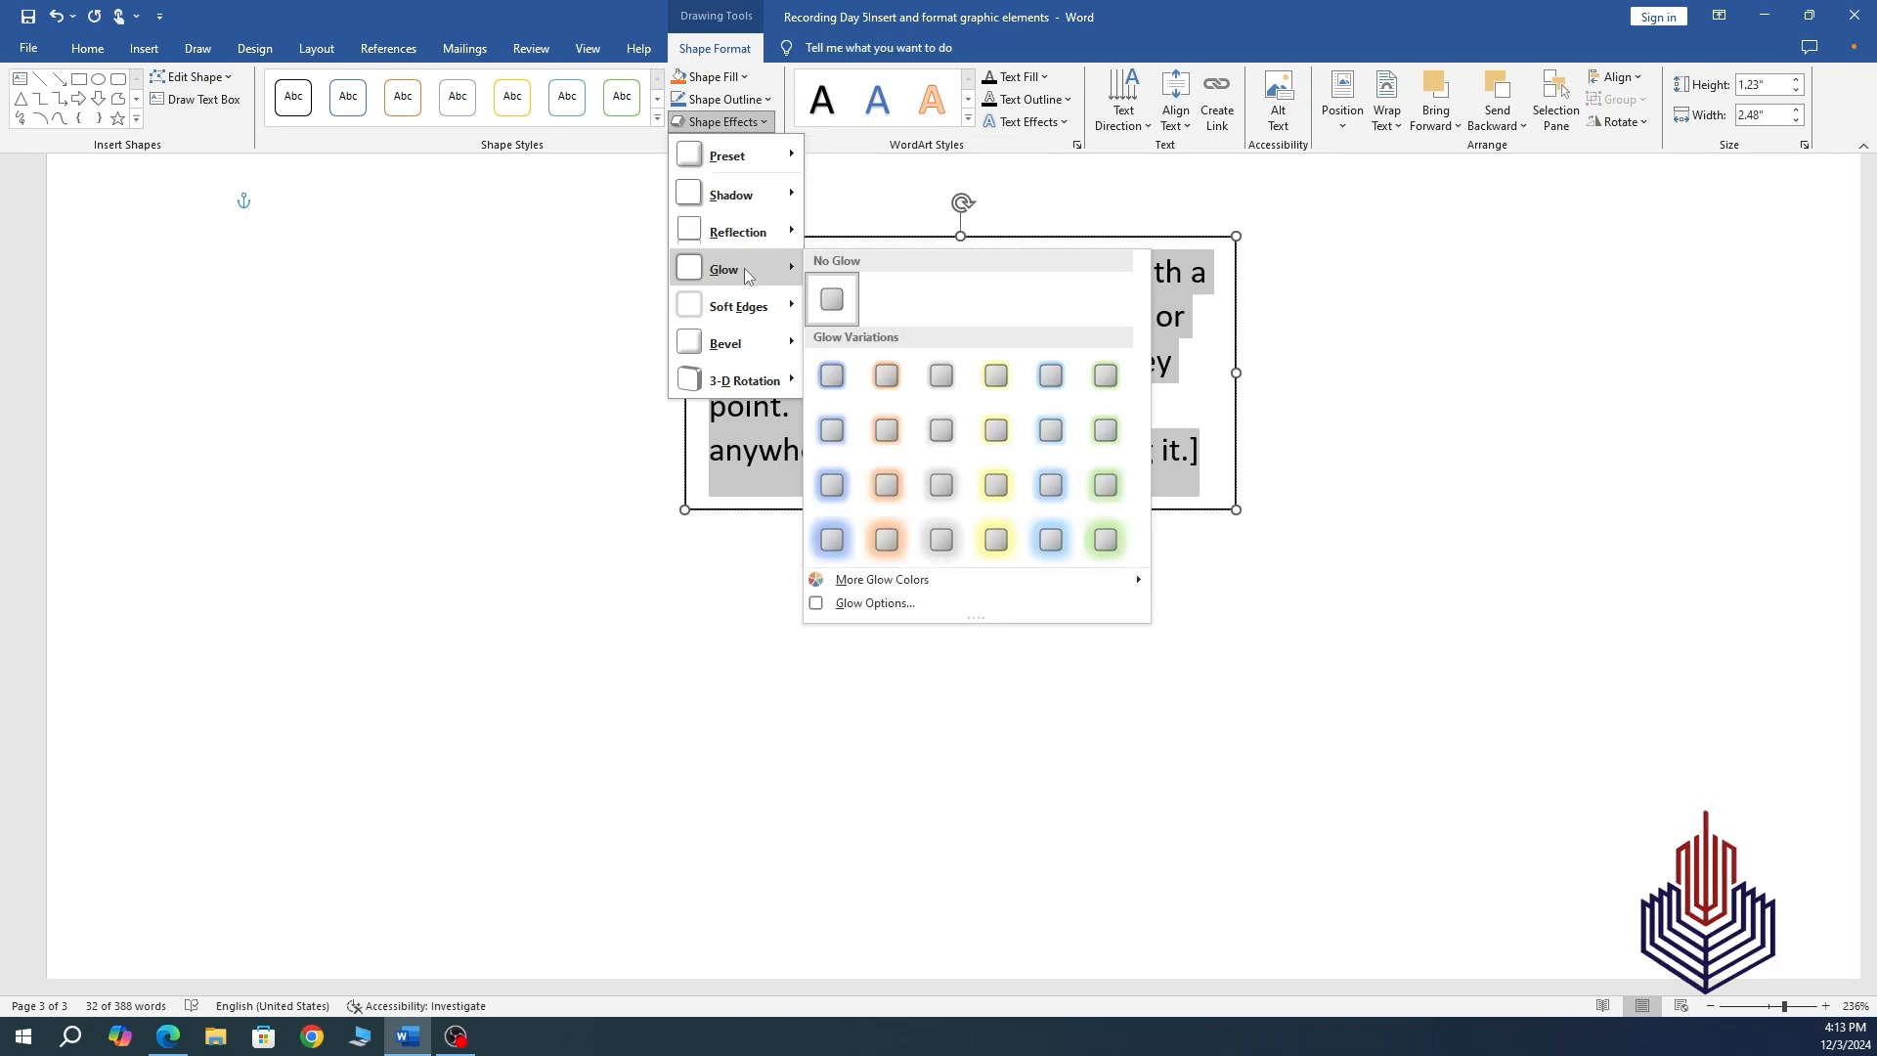
pyautogui.click(833, 541)
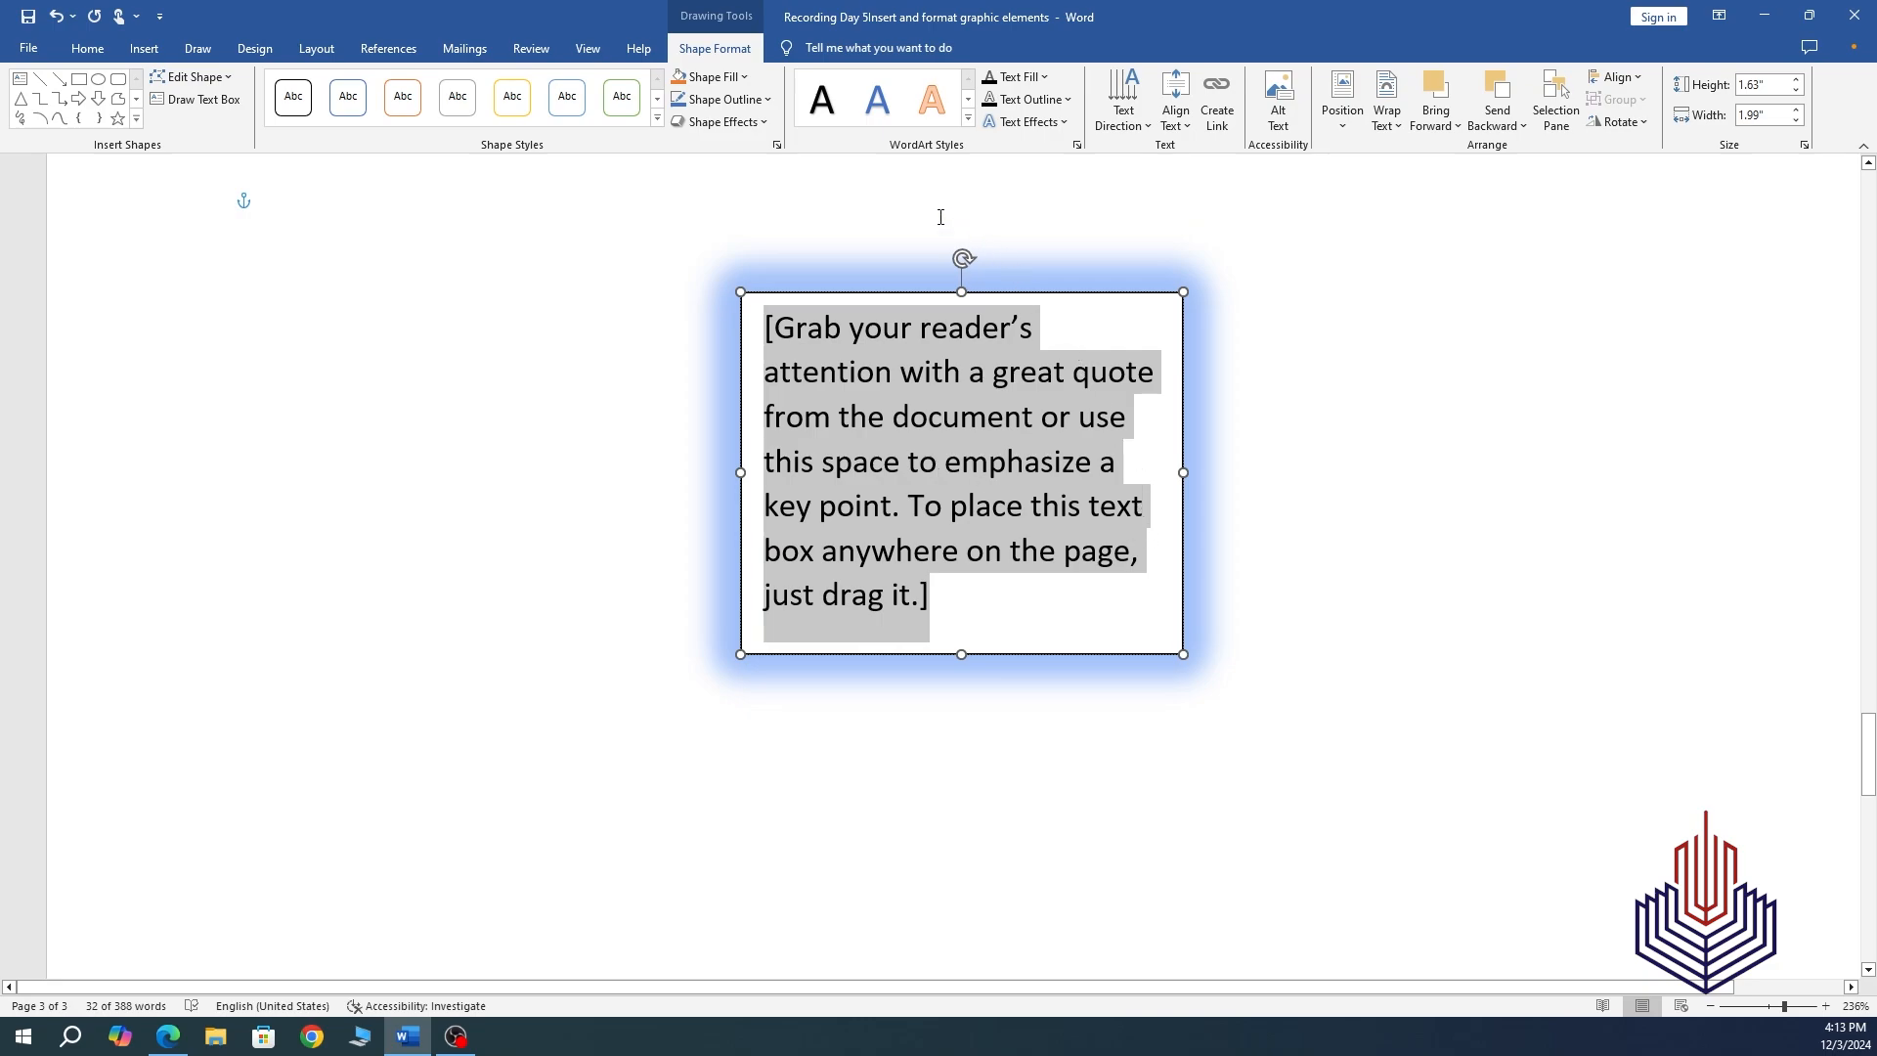
# Outline the text box in dark green with a 6 pt weight.
pyautogui.click(750, 101)
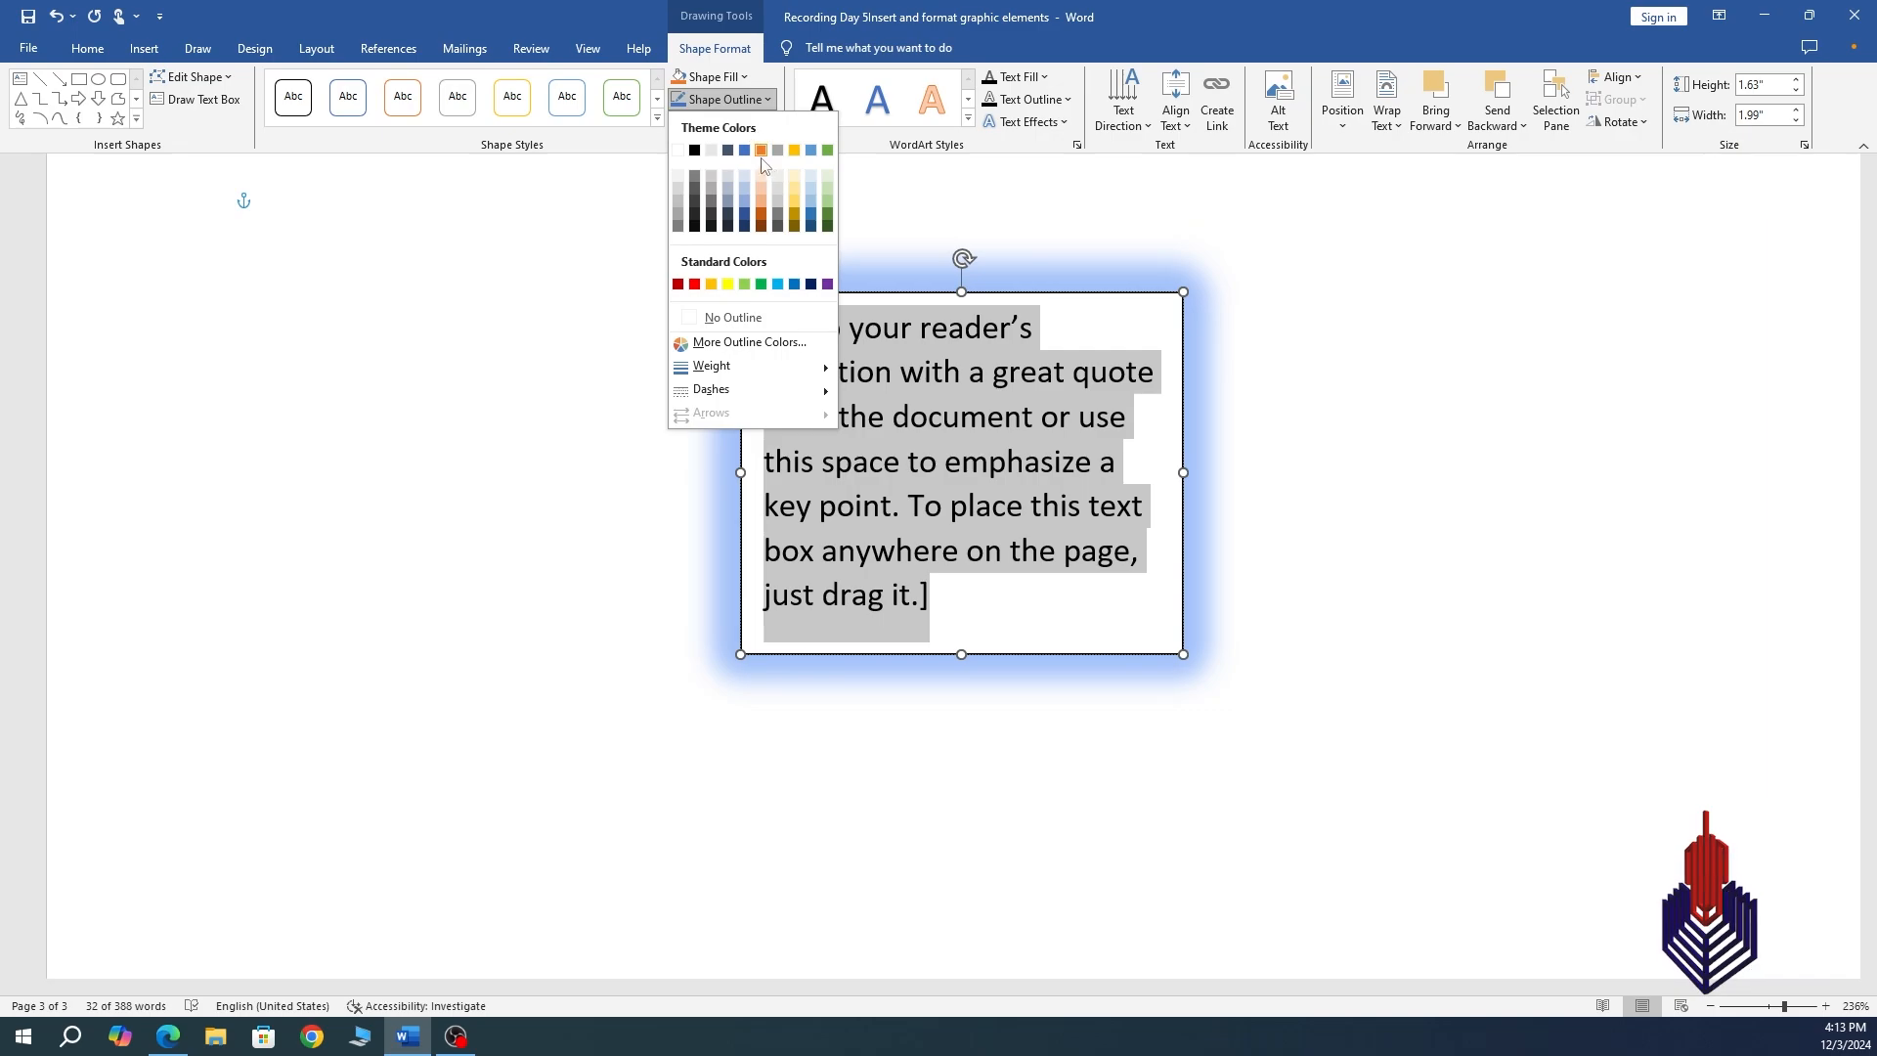
pyautogui.click(828, 216)
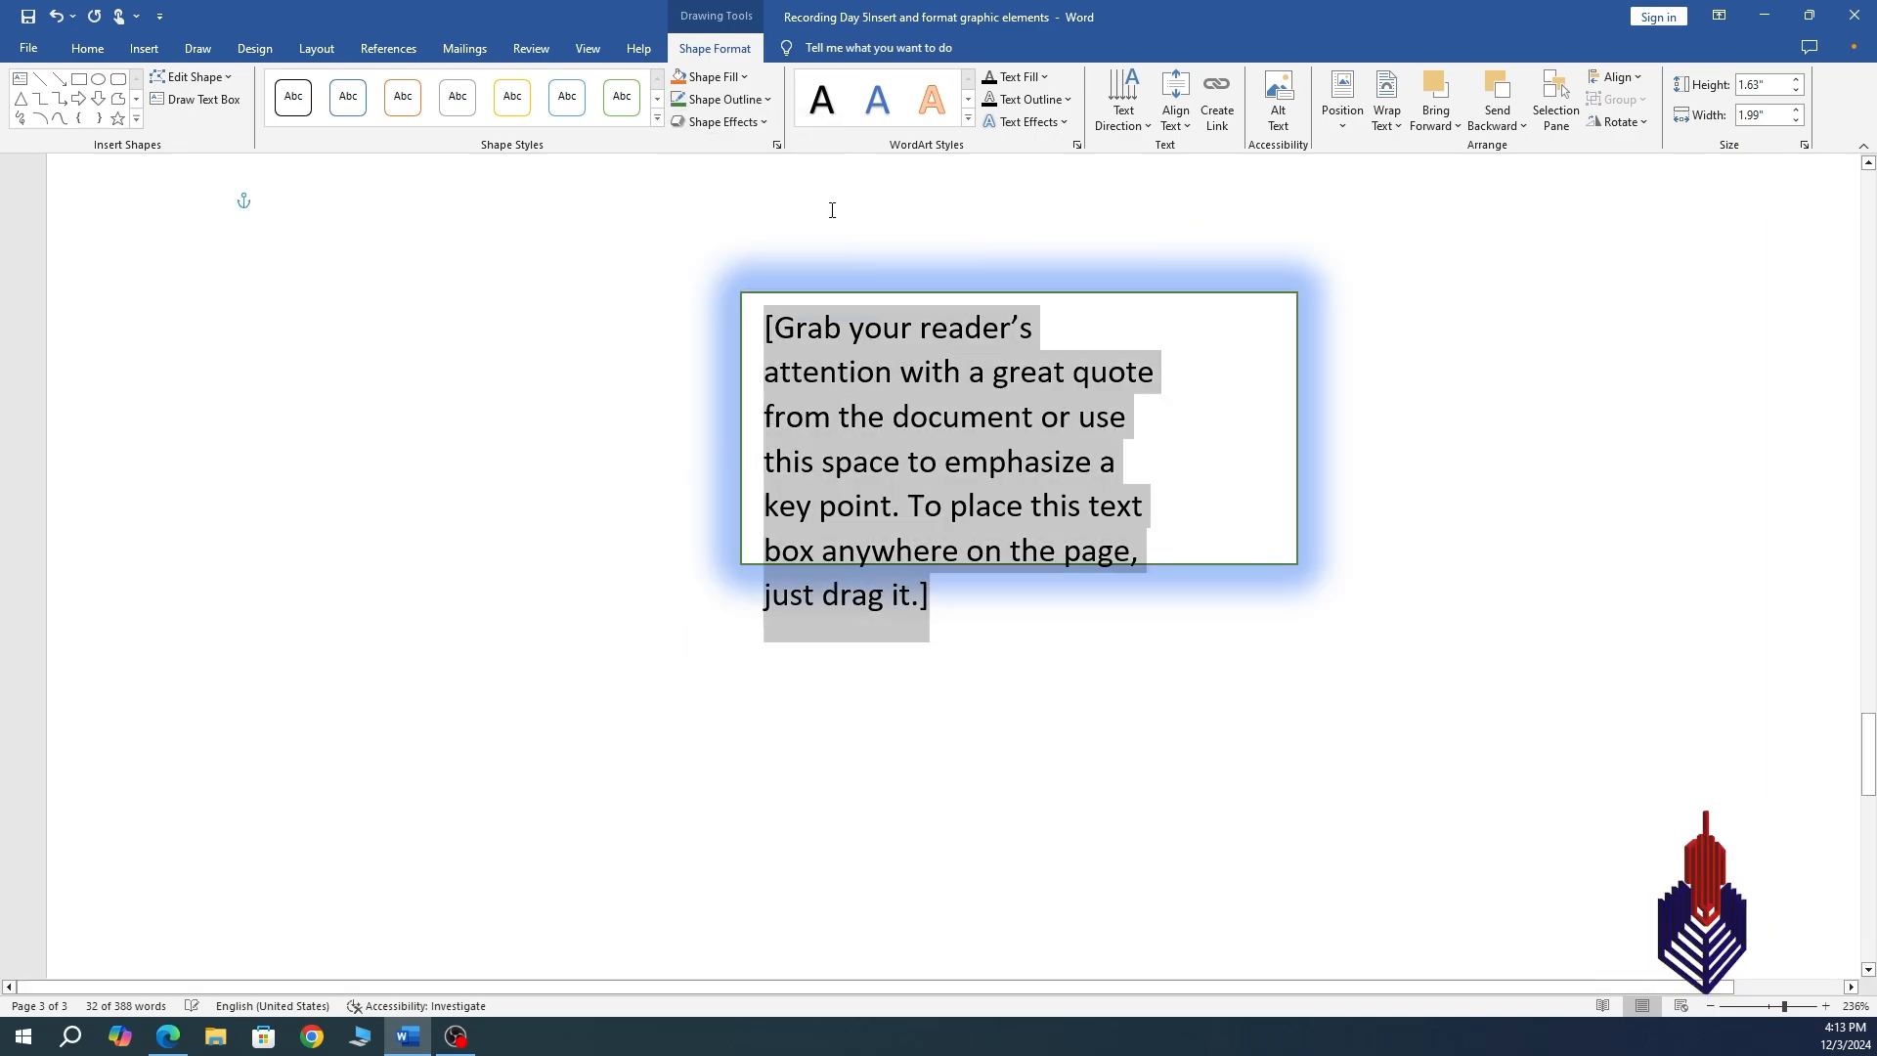
pyautogui.click(770, 101)
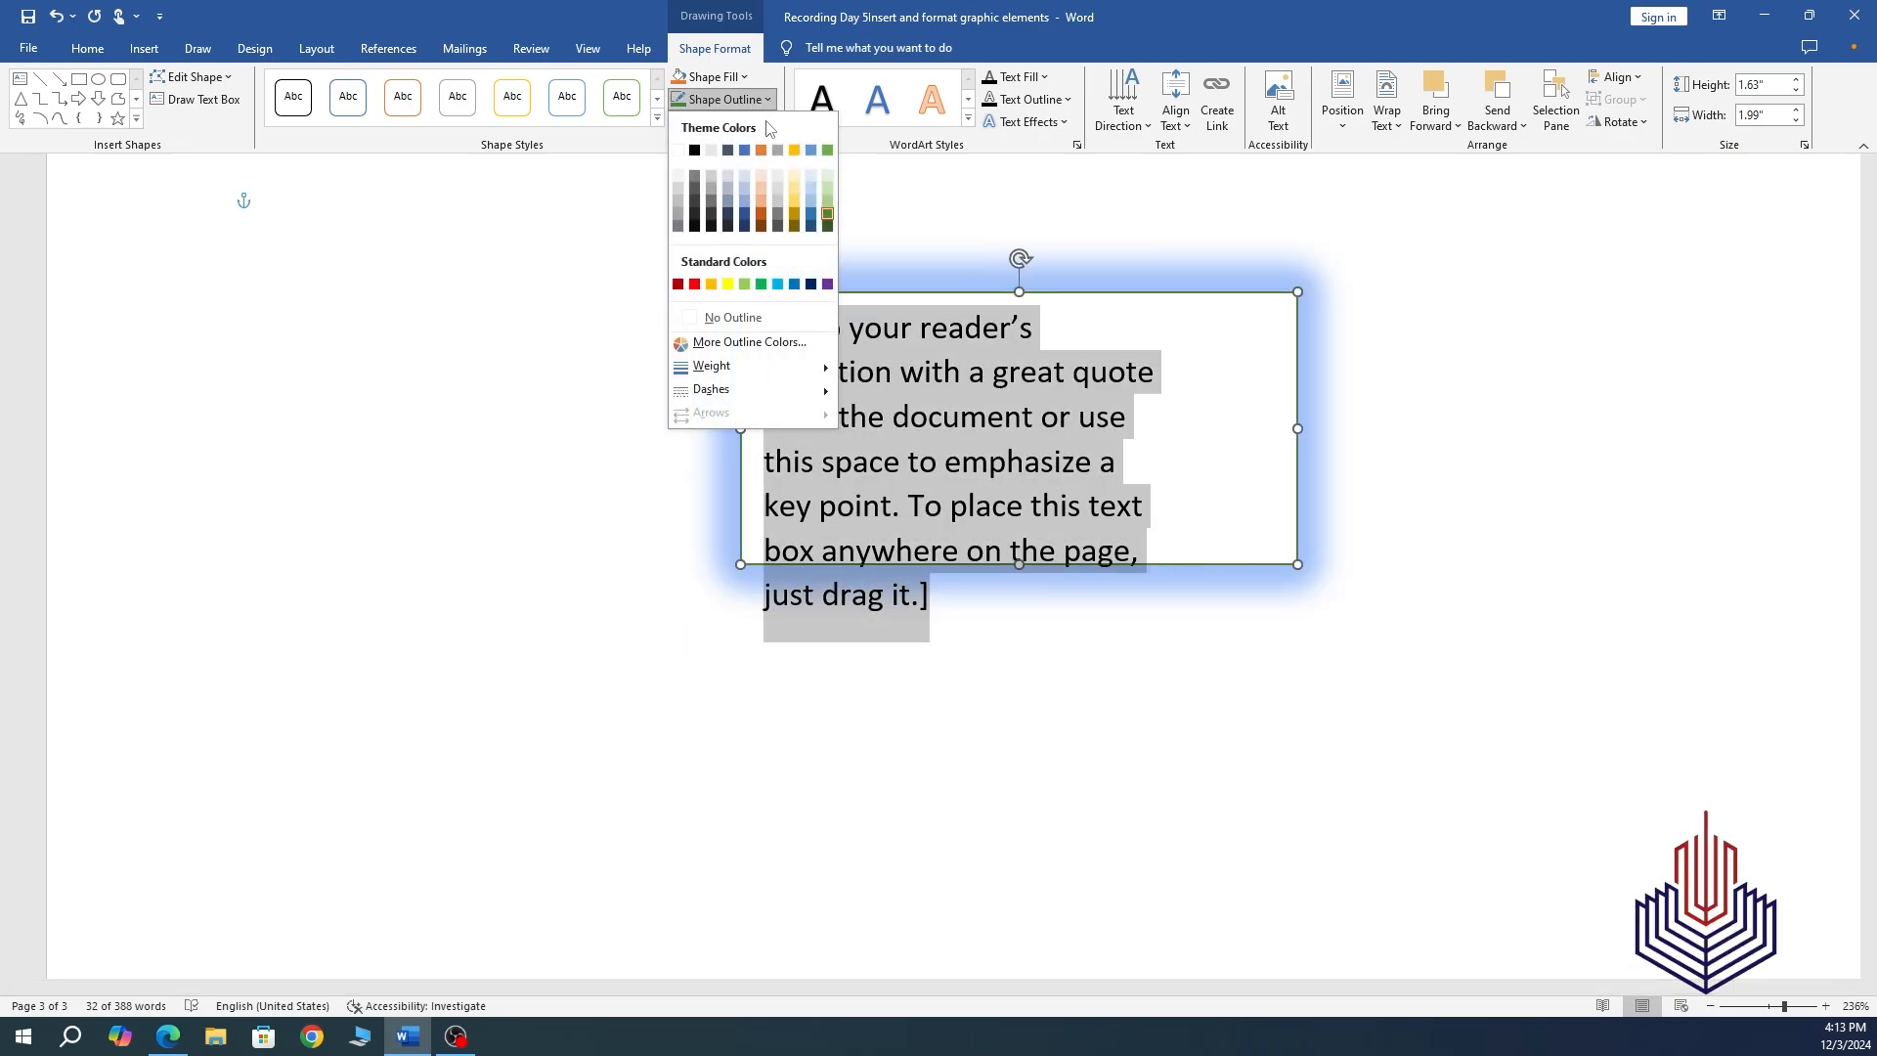
pyautogui.moveTo(792, 380)
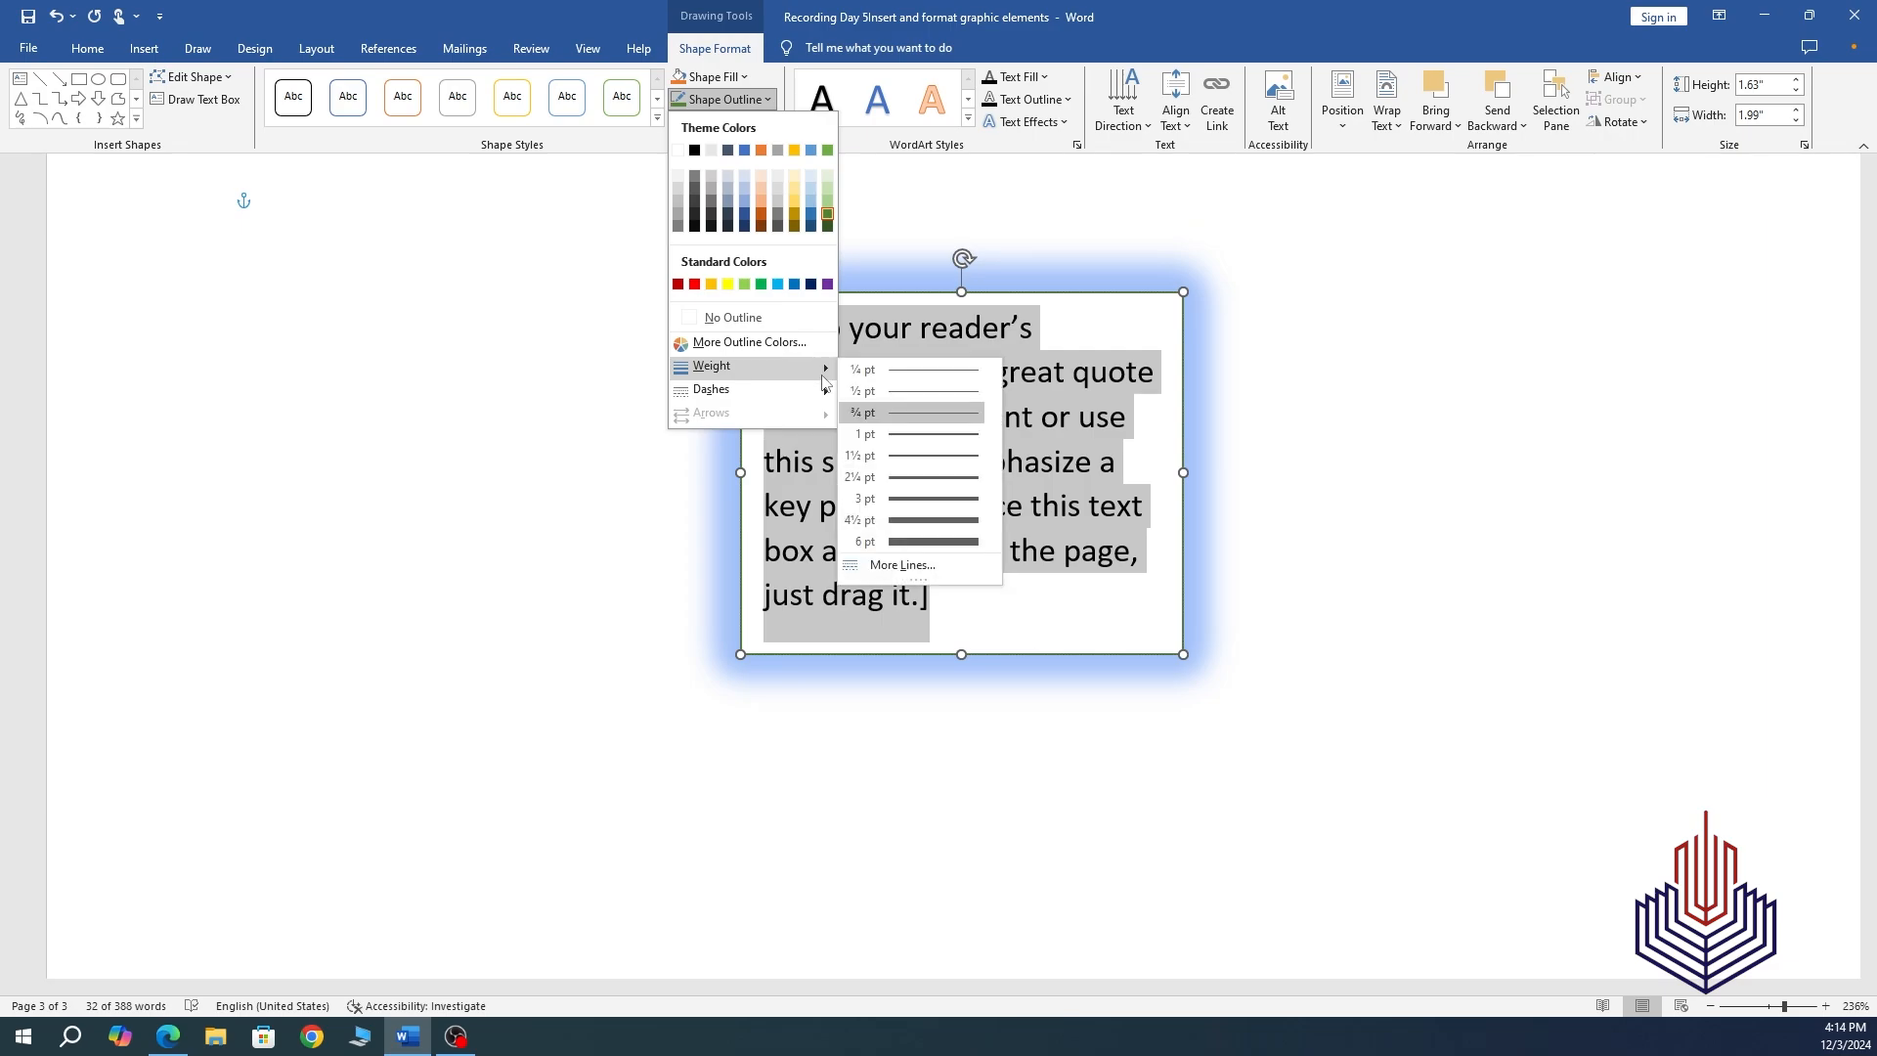
pyautogui.click(935, 543)
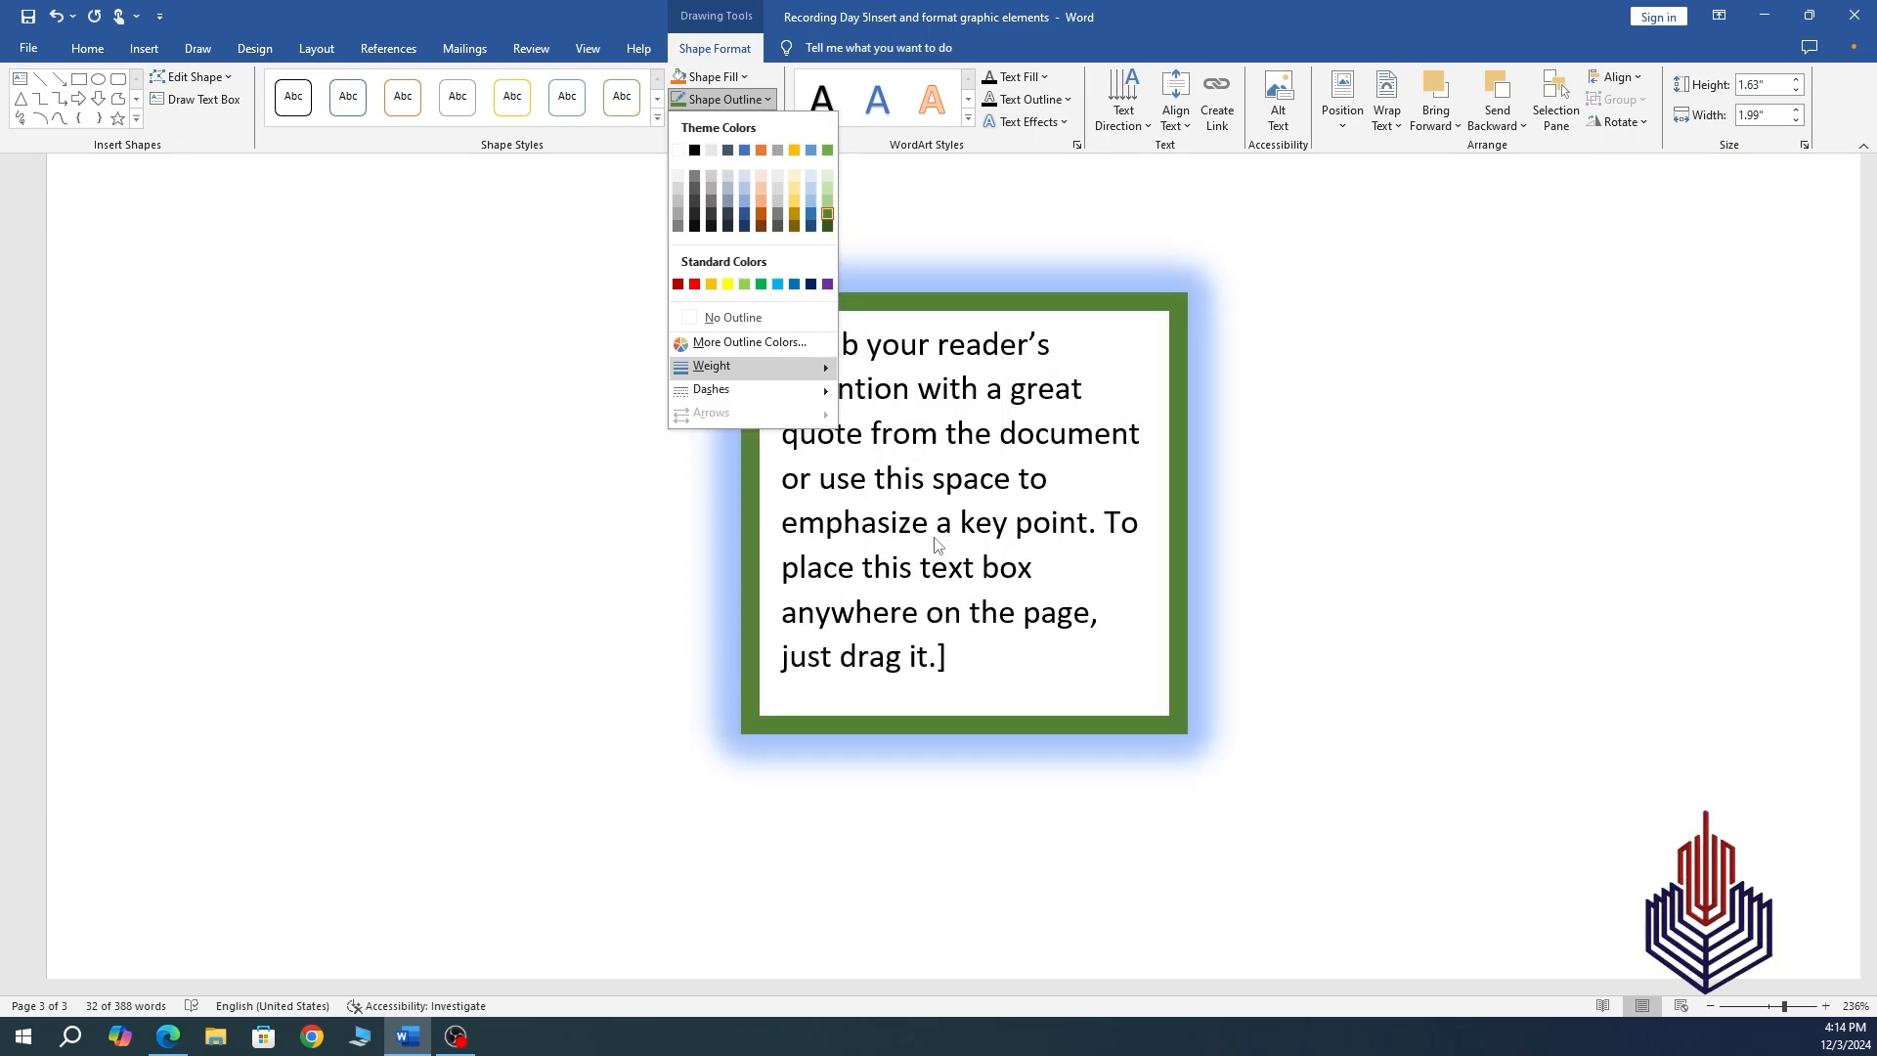
pyautogui.click(1270, 460)
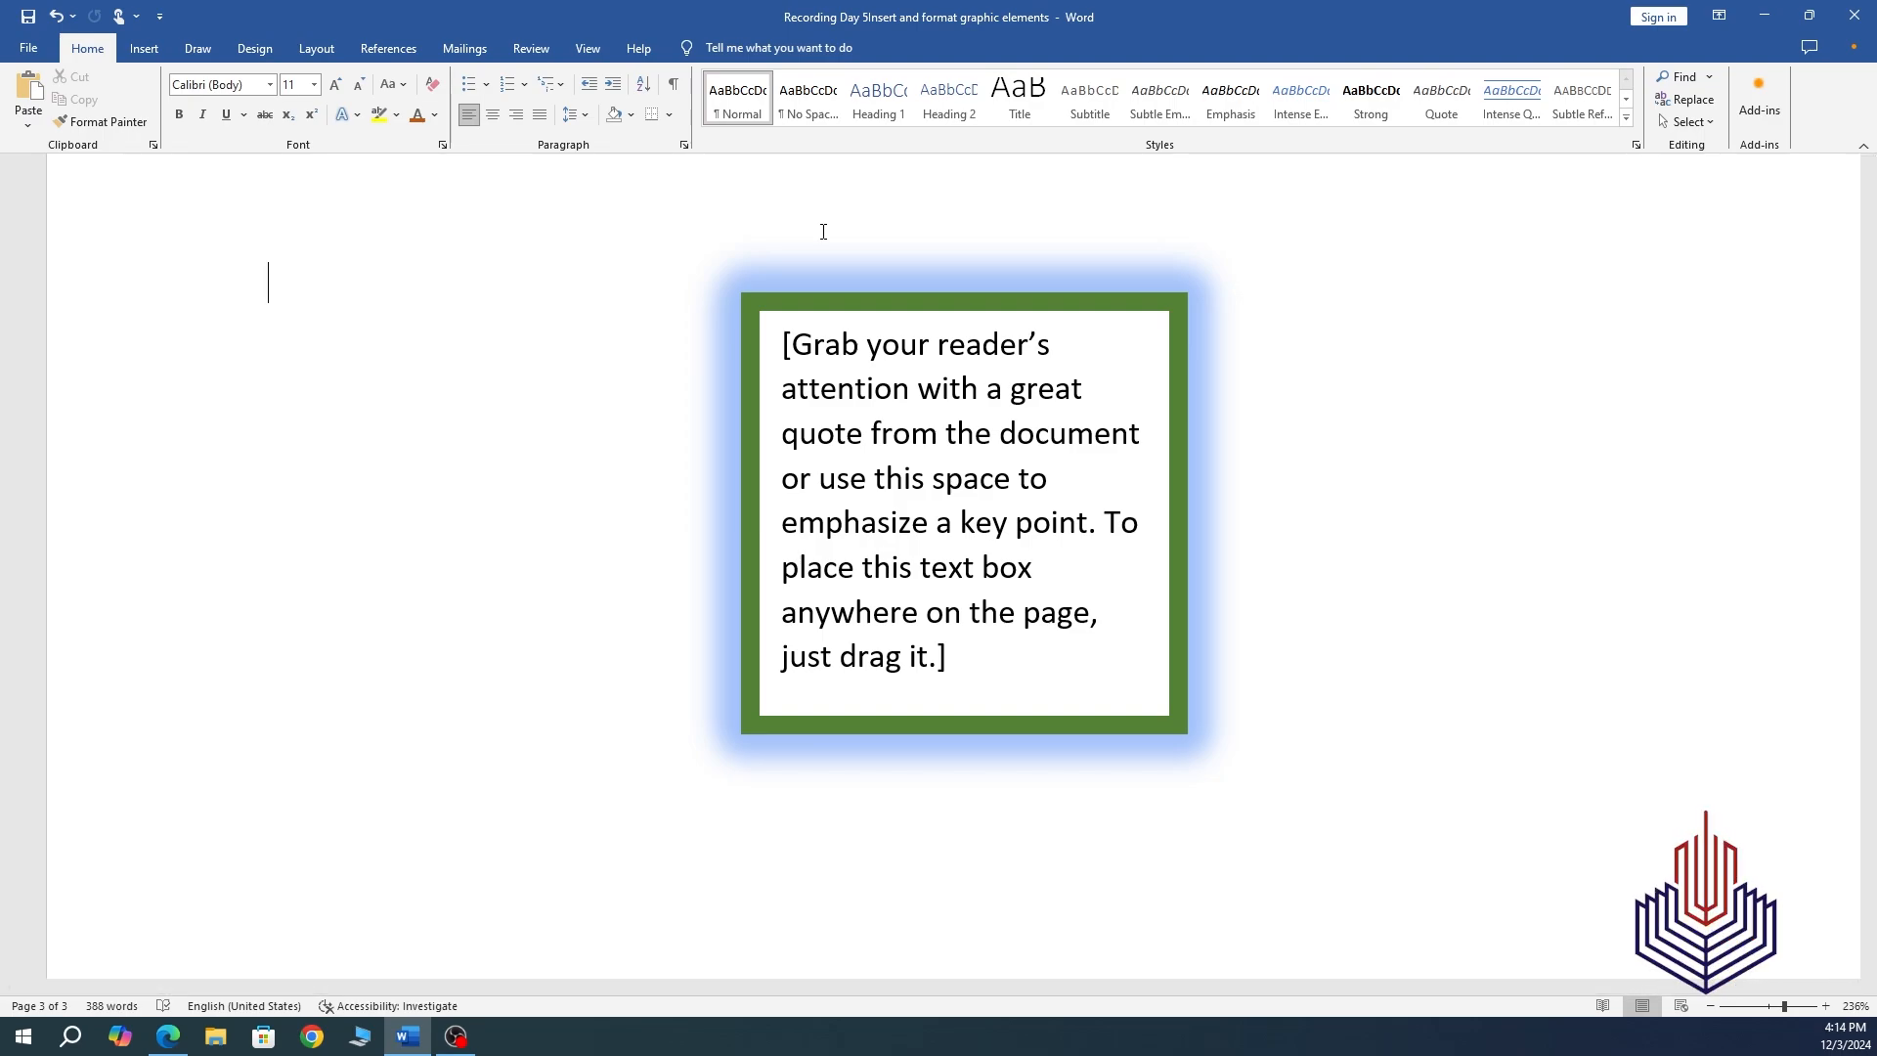
# Apply the blue theme shape style from the Shape Styles gallery to the quote box.
pyautogui.click(794, 311)
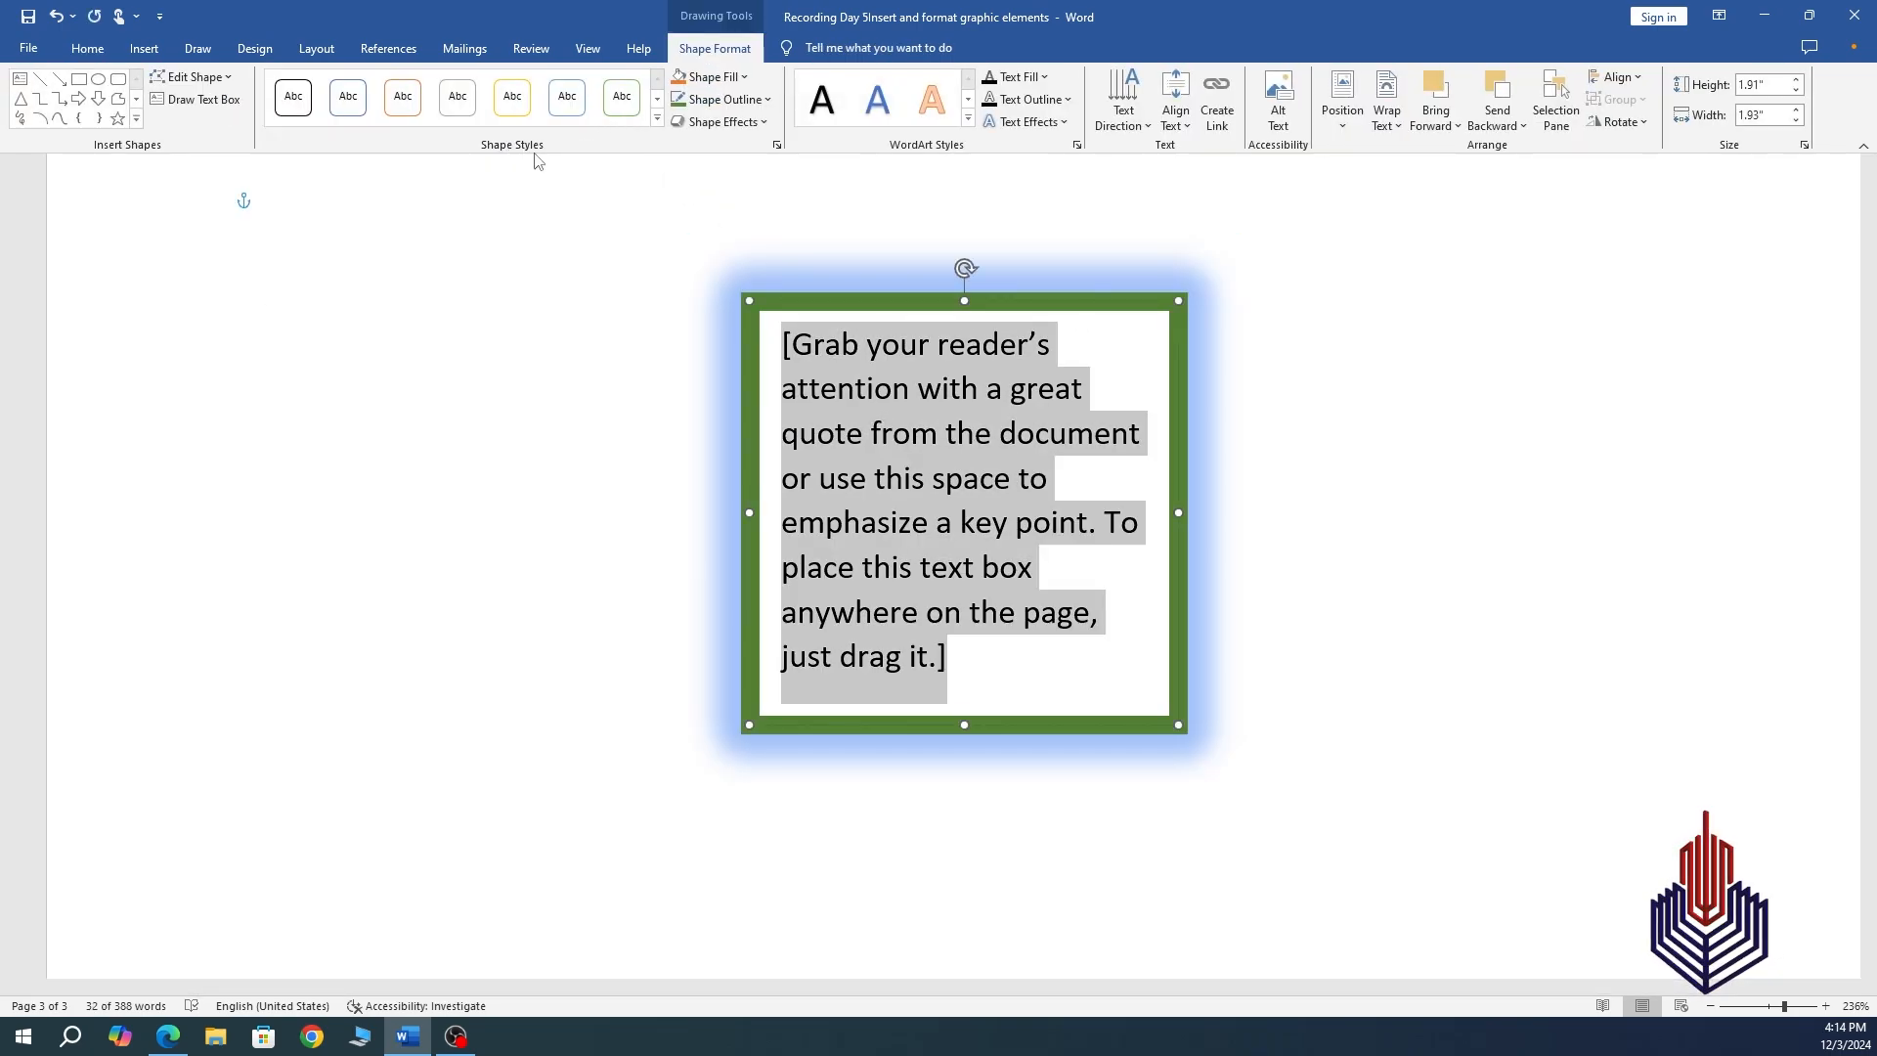
pyautogui.click(657, 121)
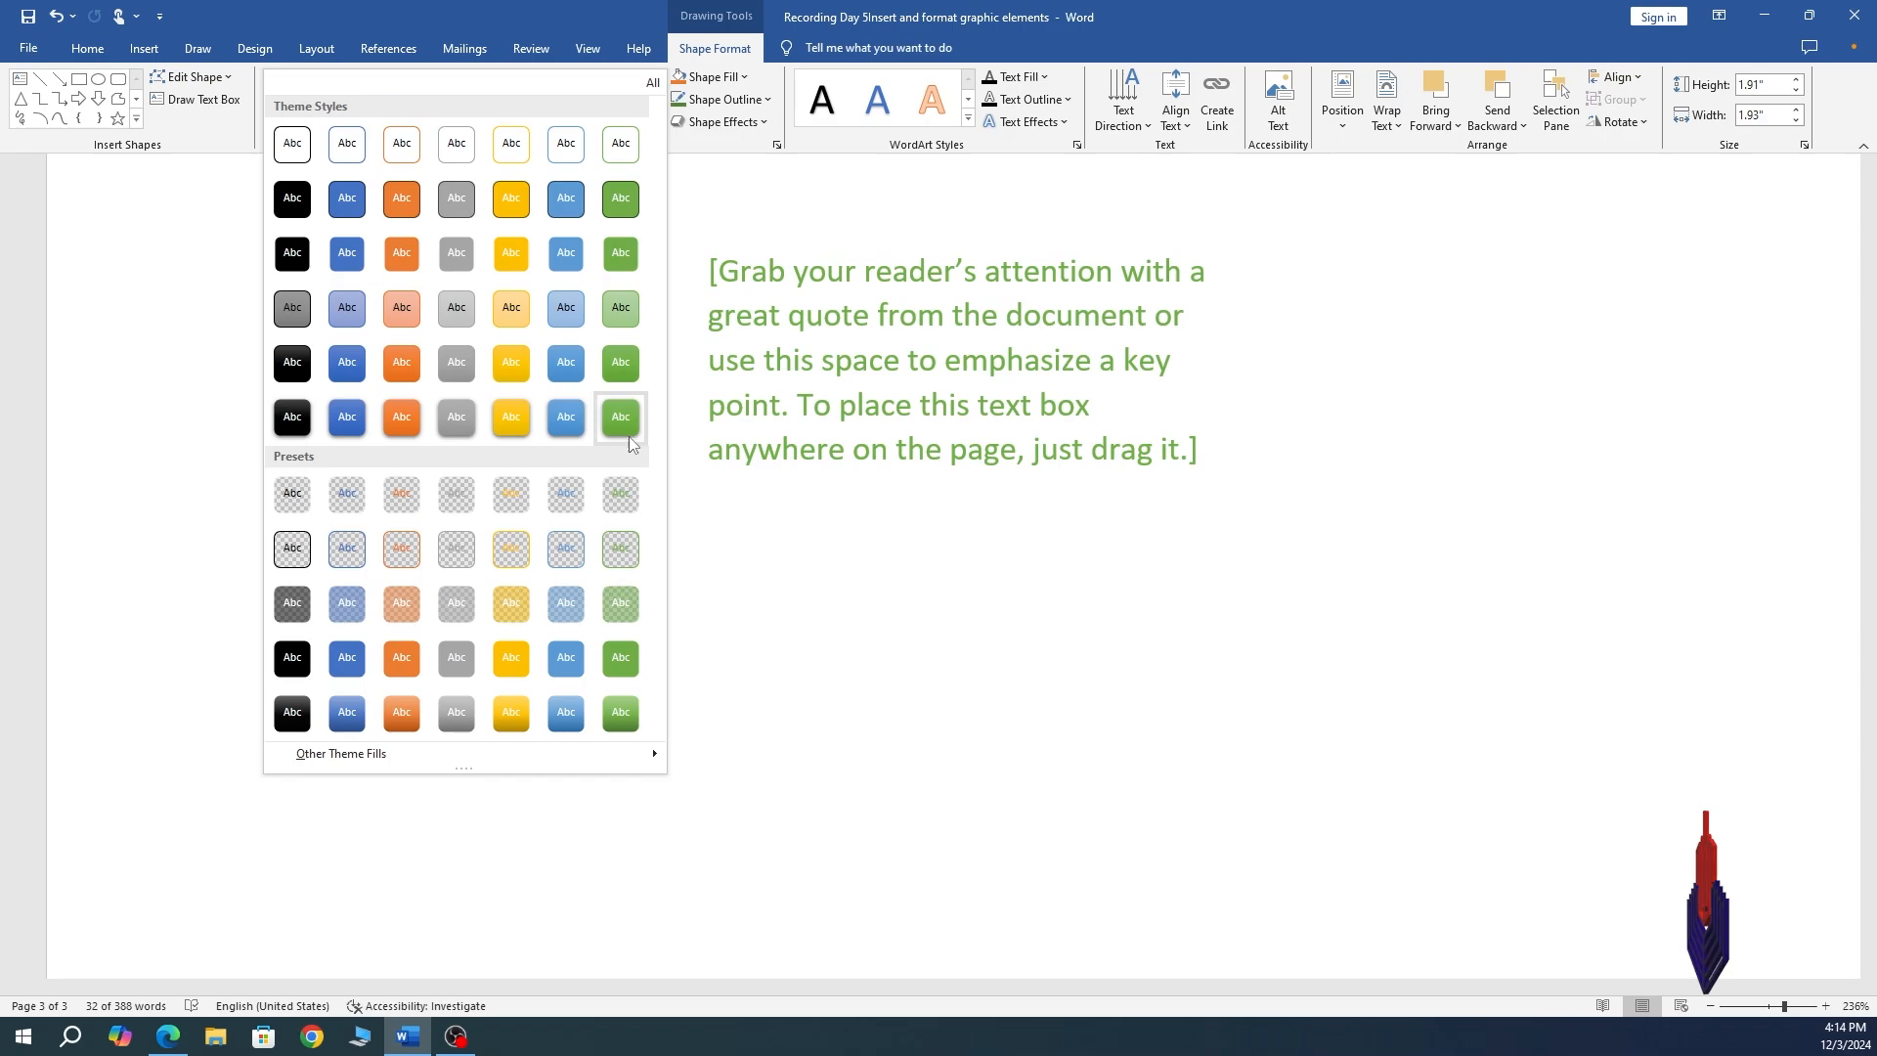
pyautogui.click(551, 420)
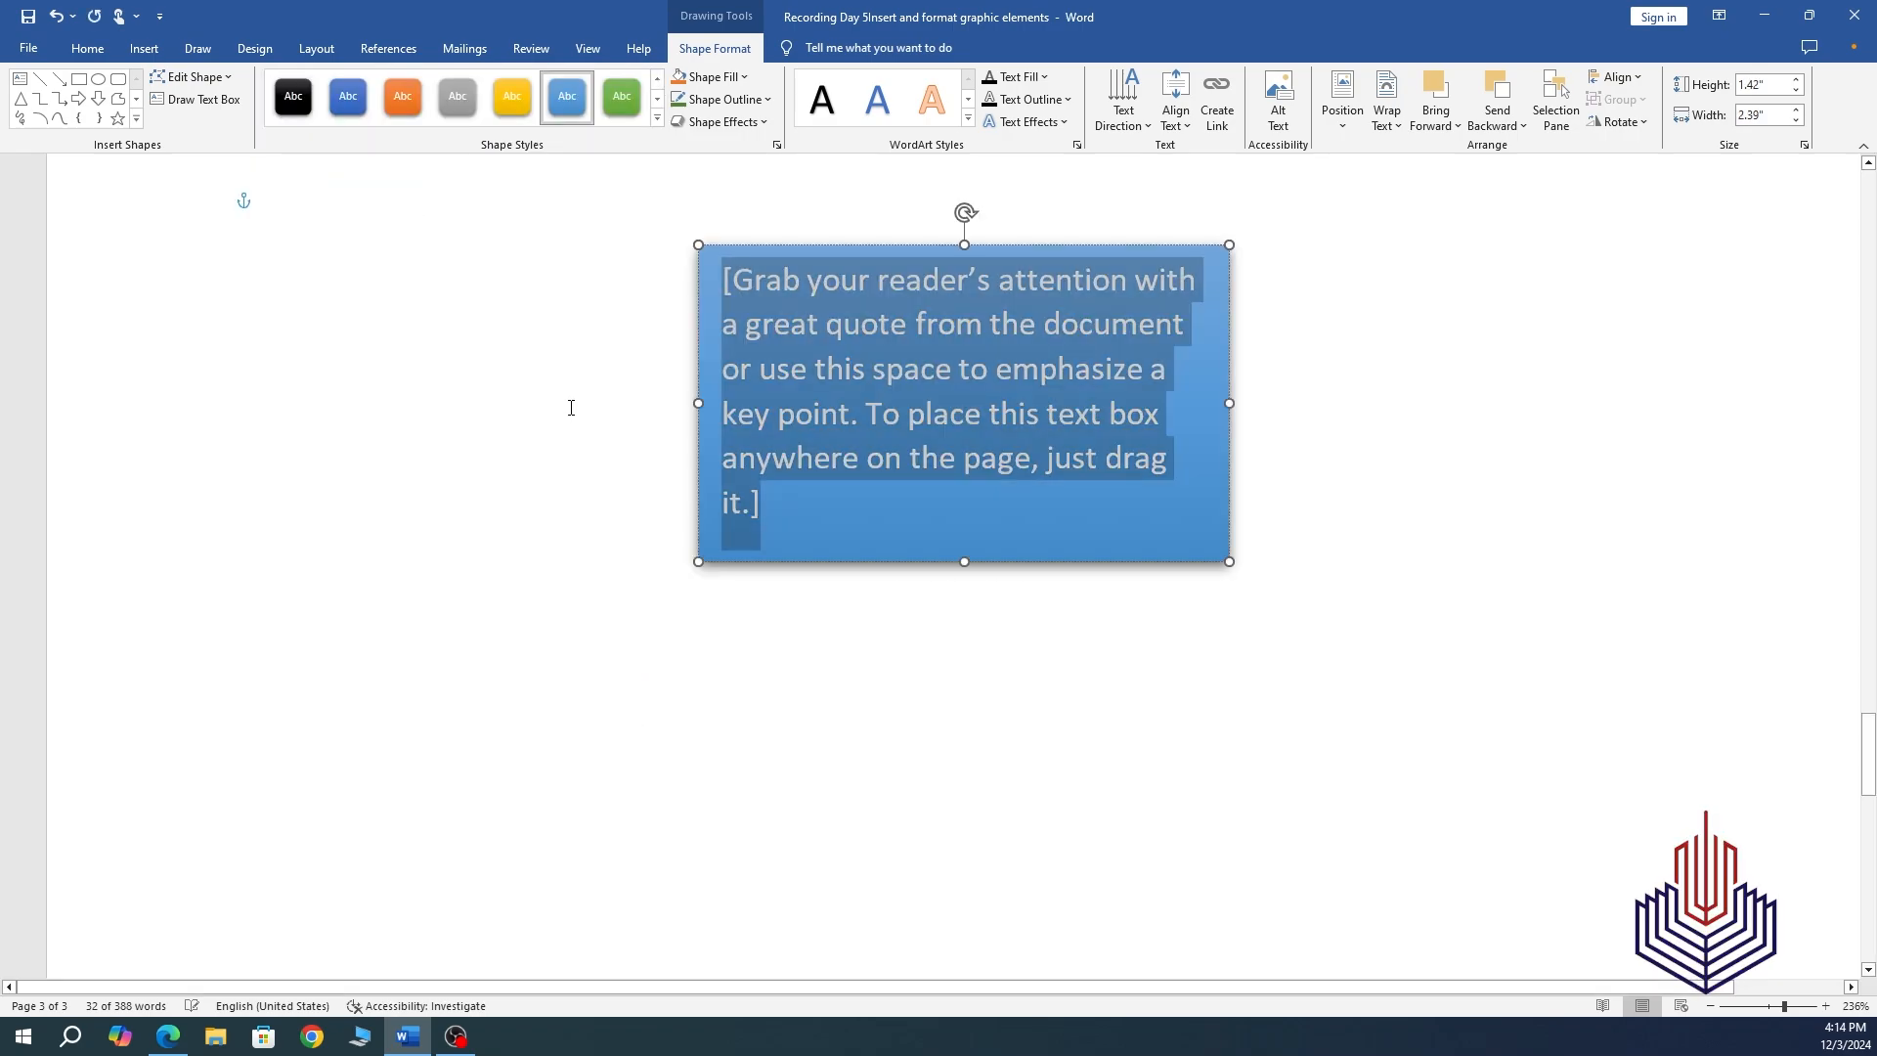
# Reselect the blue text box, glance at Text Effects, then show the Text Direction choices.
pyautogui.click(424, 578)
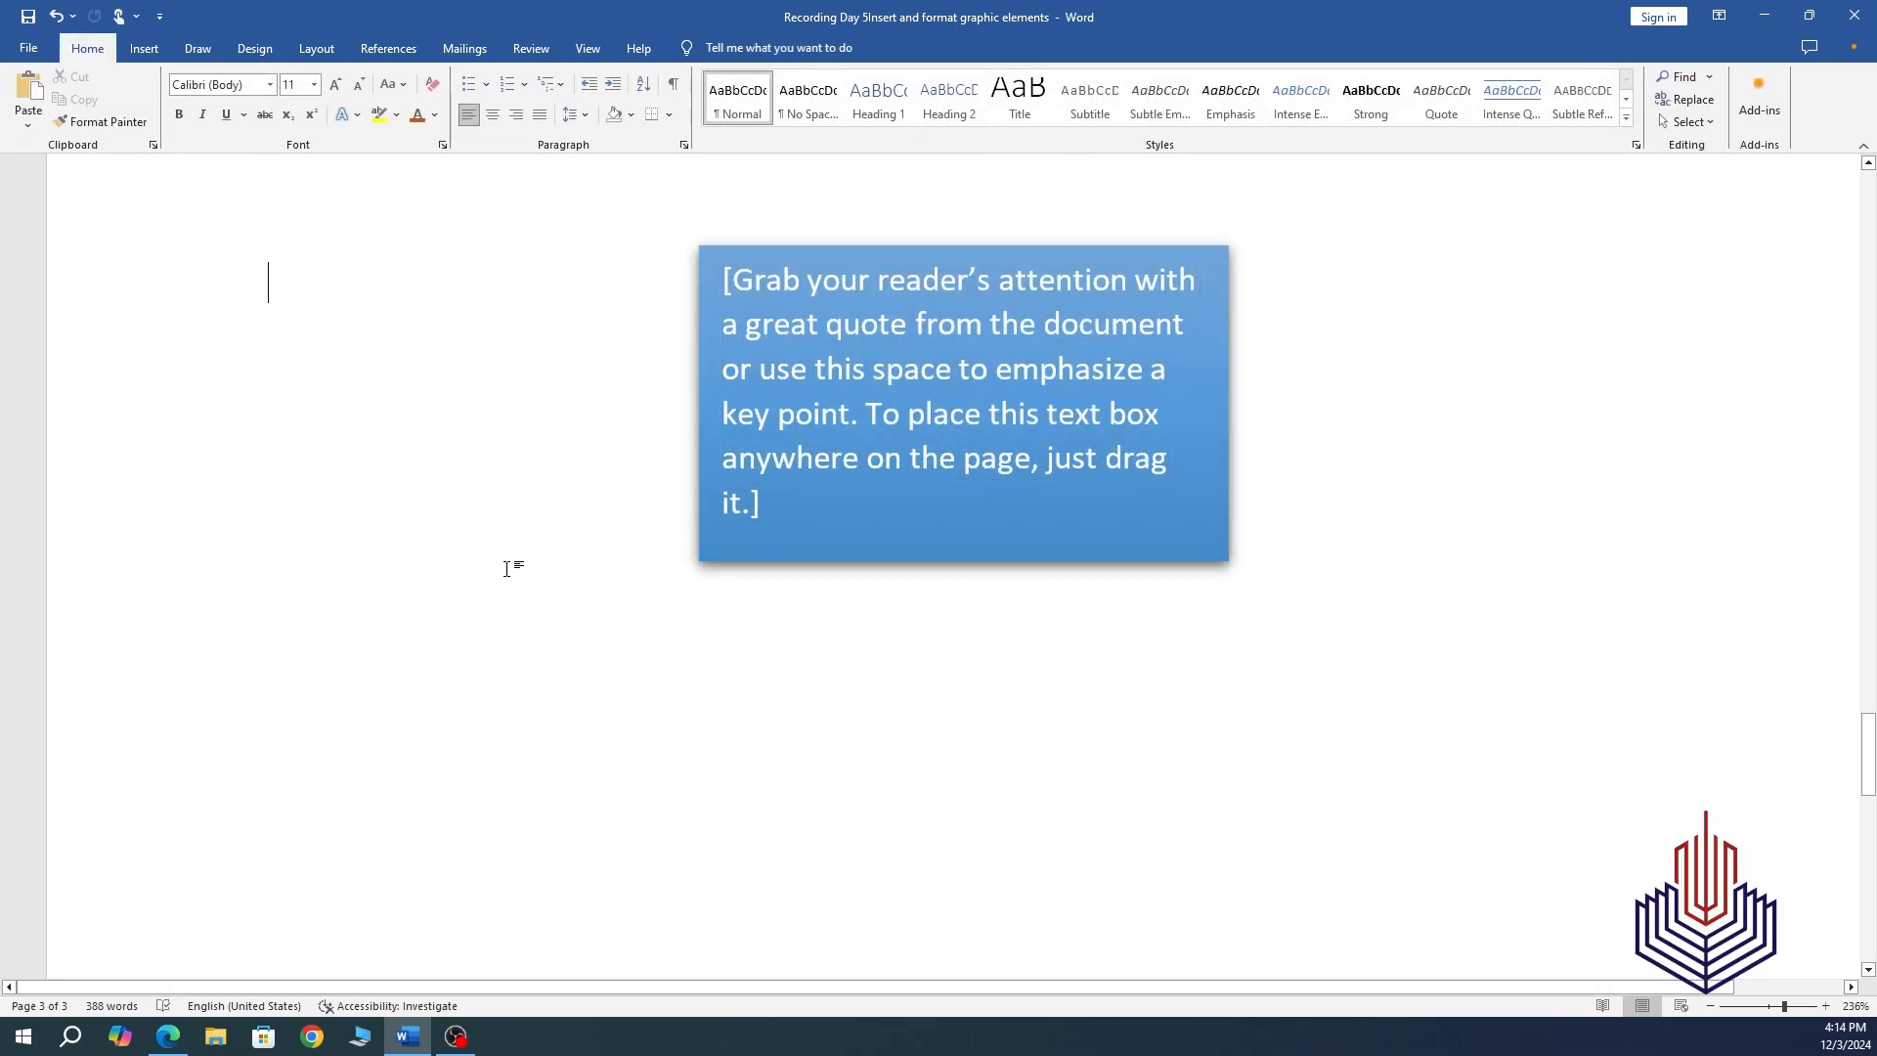
pyautogui.tripleClick(806, 436)
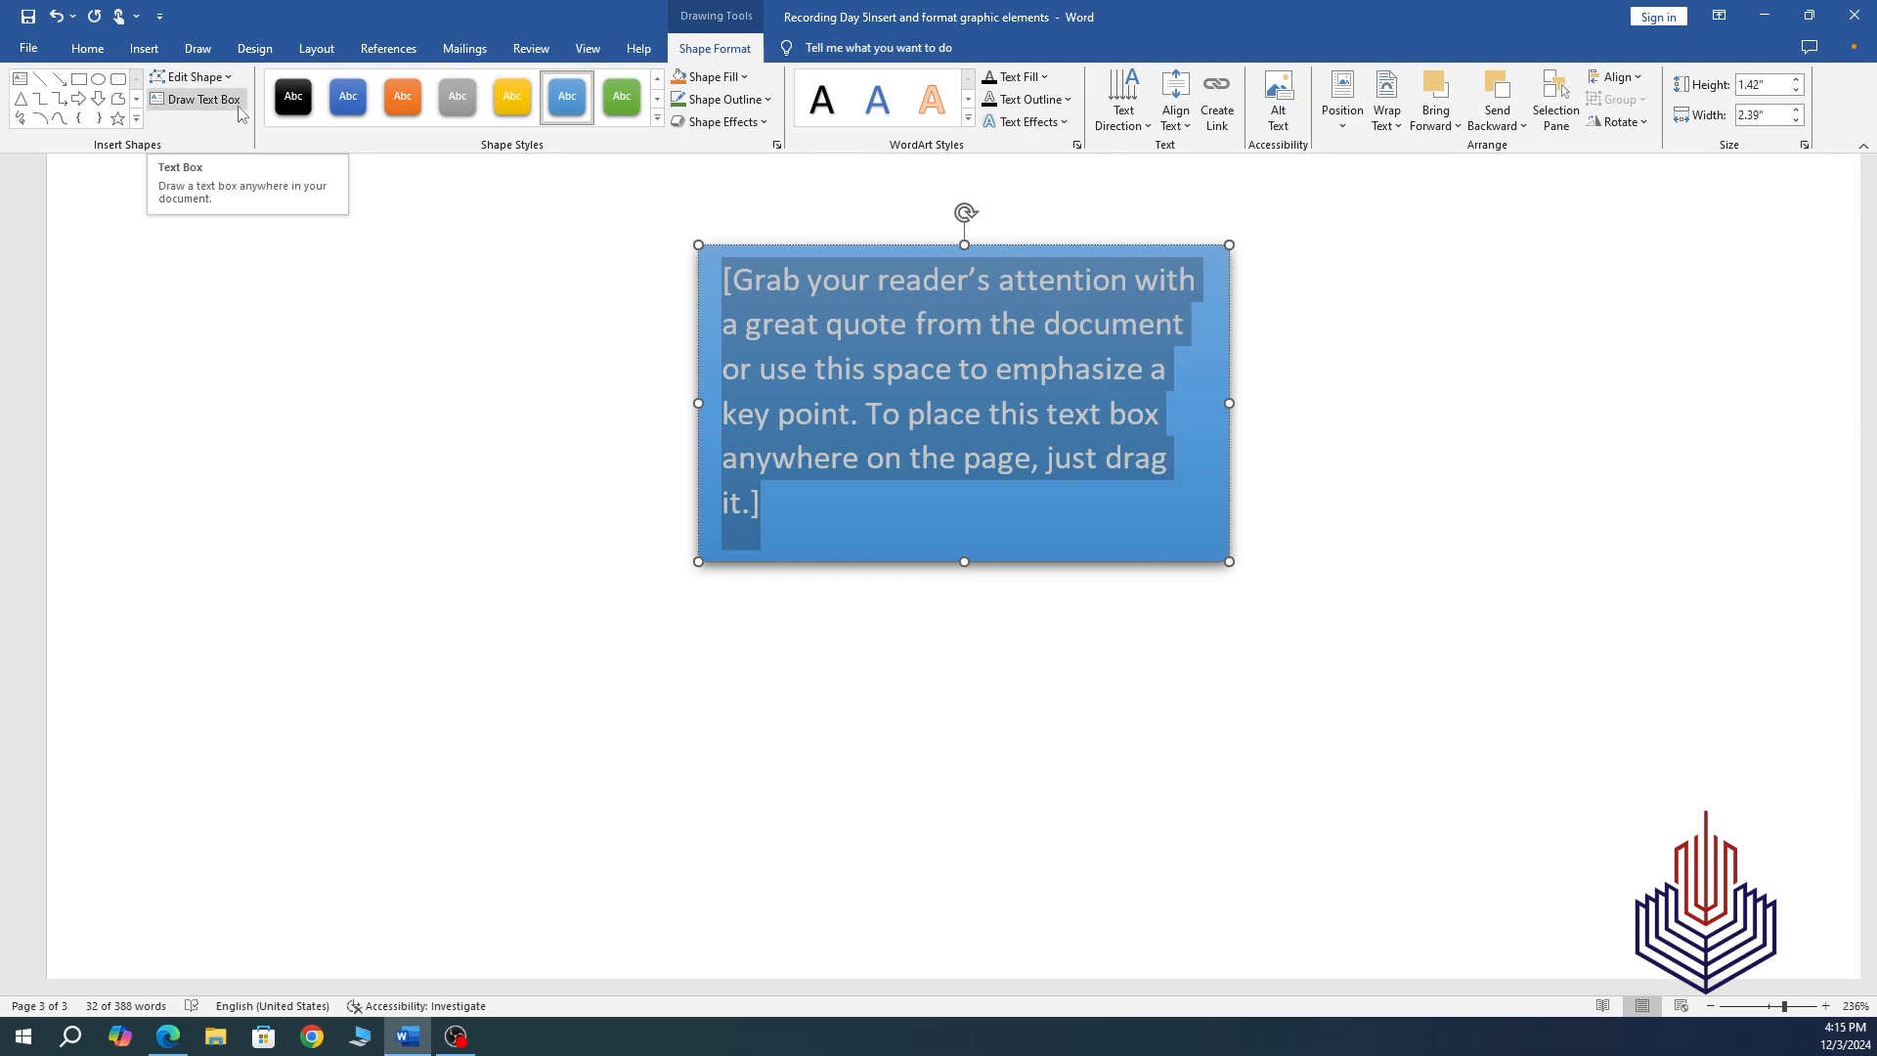
pyautogui.click(1064, 124)
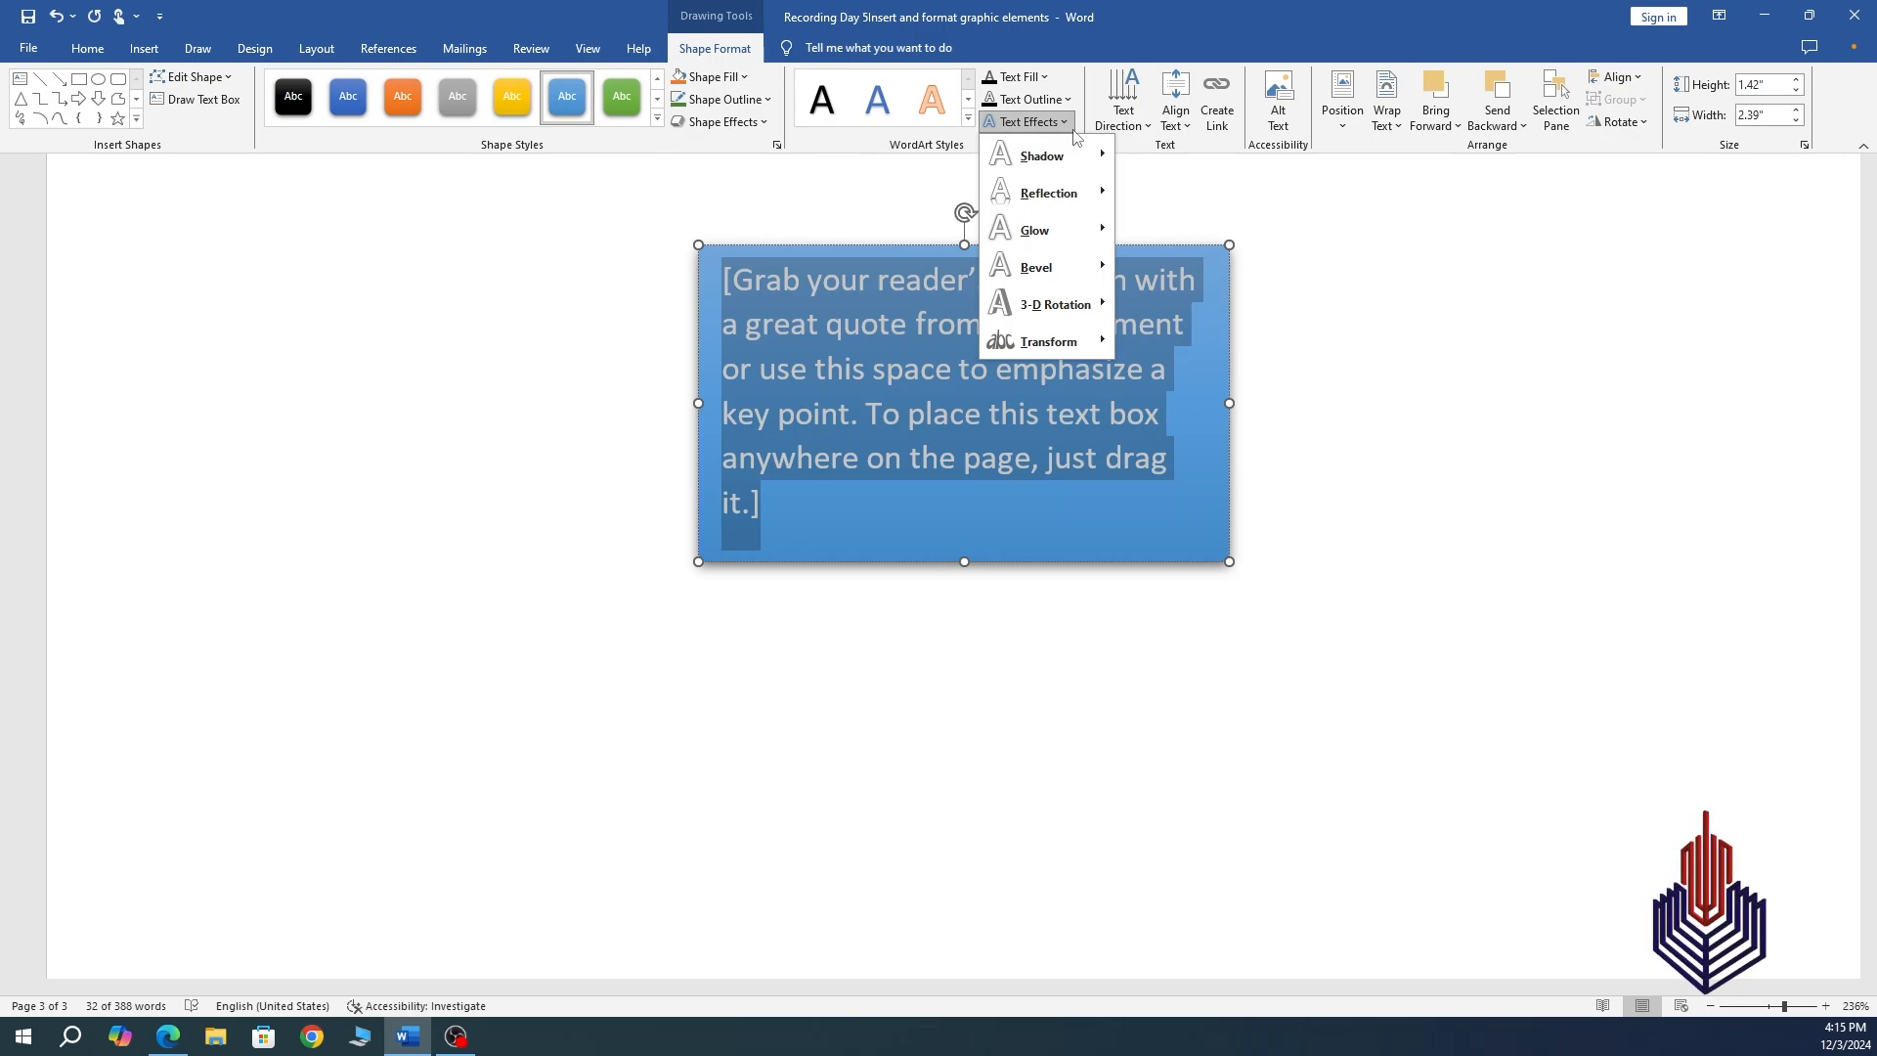
pyautogui.click(1135, 130)
pyautogui.click(1135, 130)
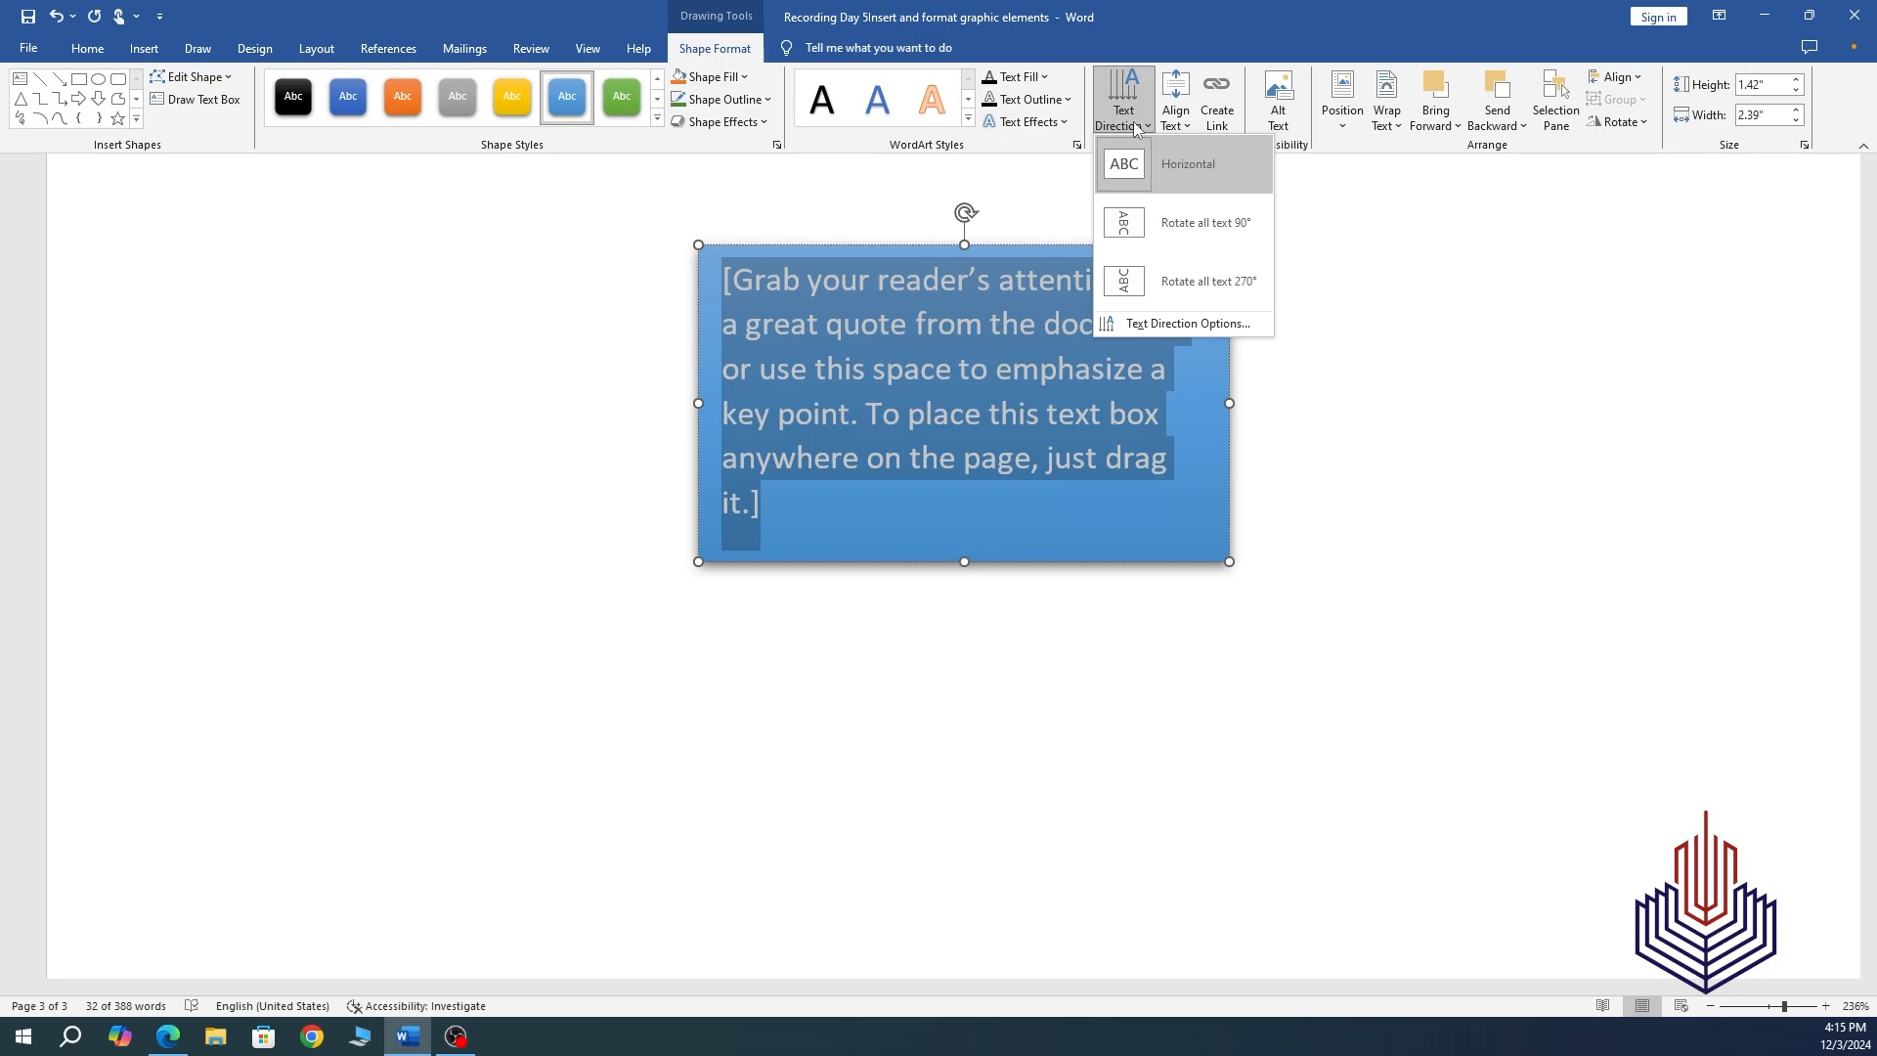
# Try rotating the box text 90 degrees and then bottom-to-top.
pyautogui.click(1173, 231)
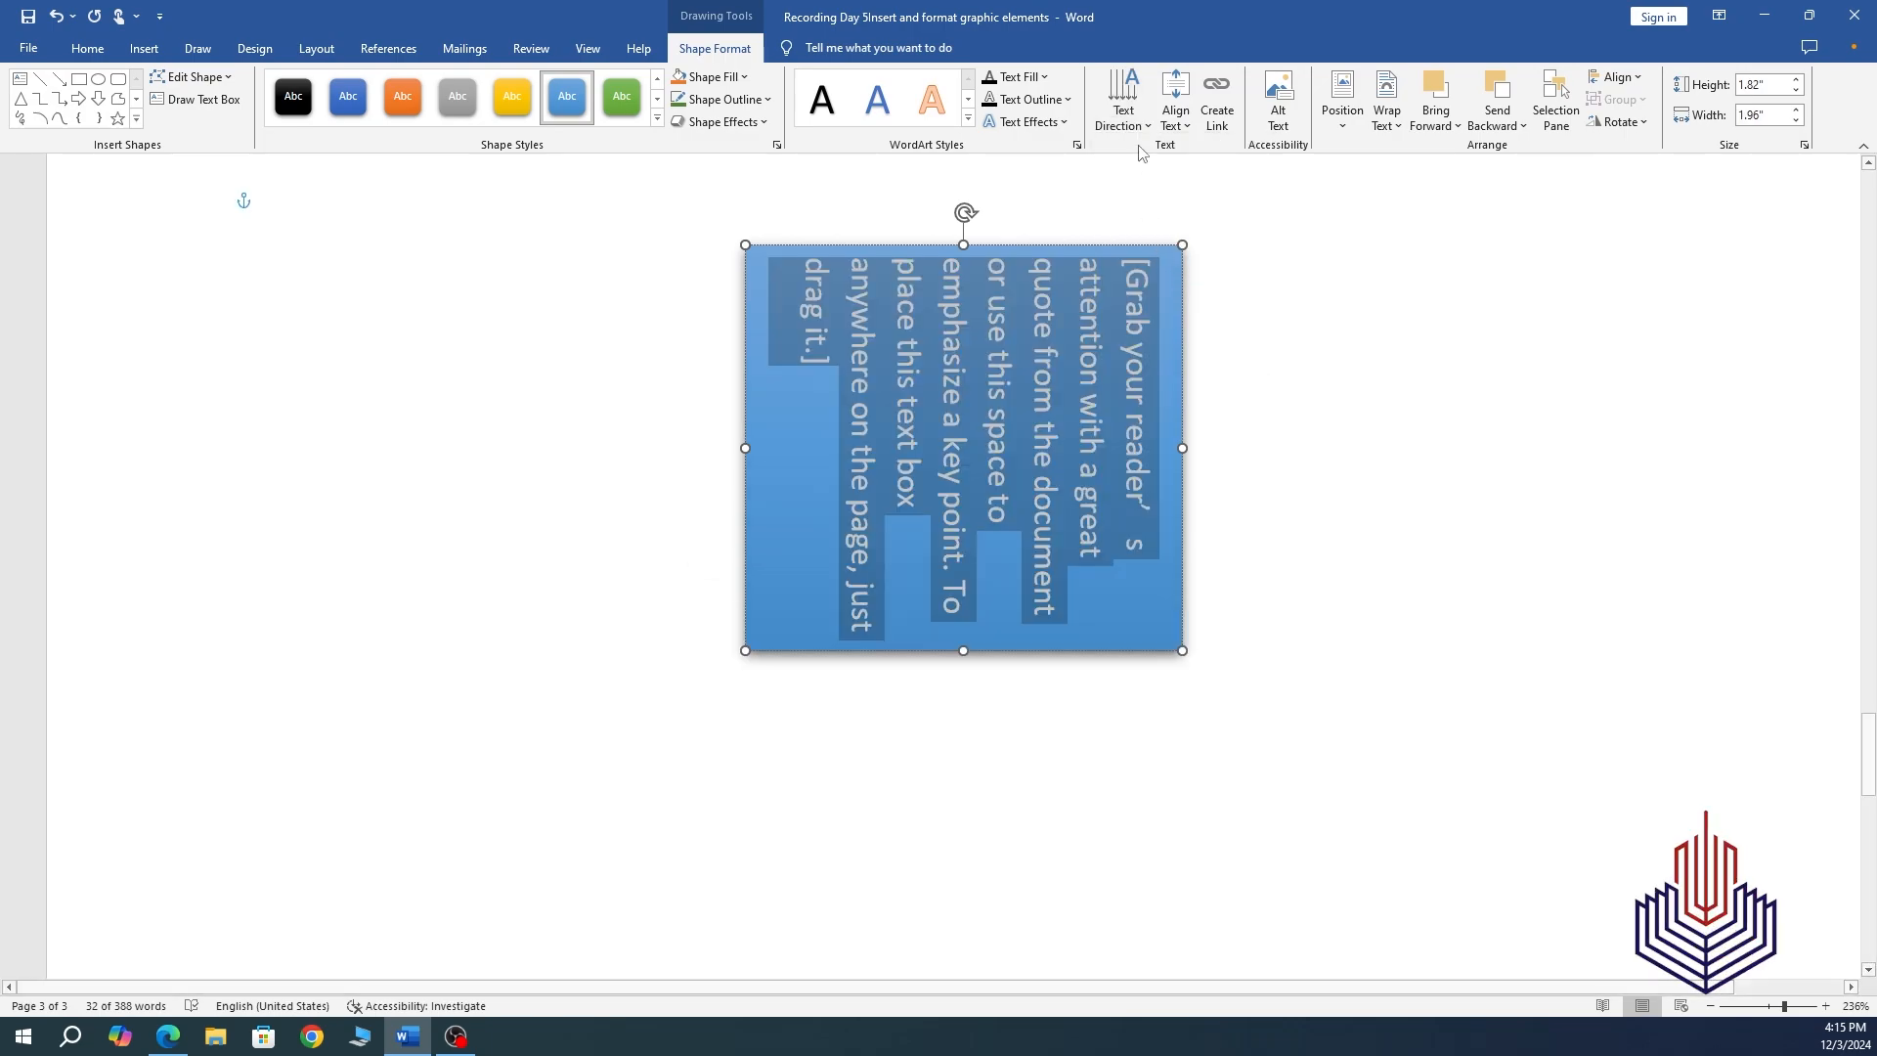
pyautogui.click(1124, 98)
pyautogui.click(1186, 284)
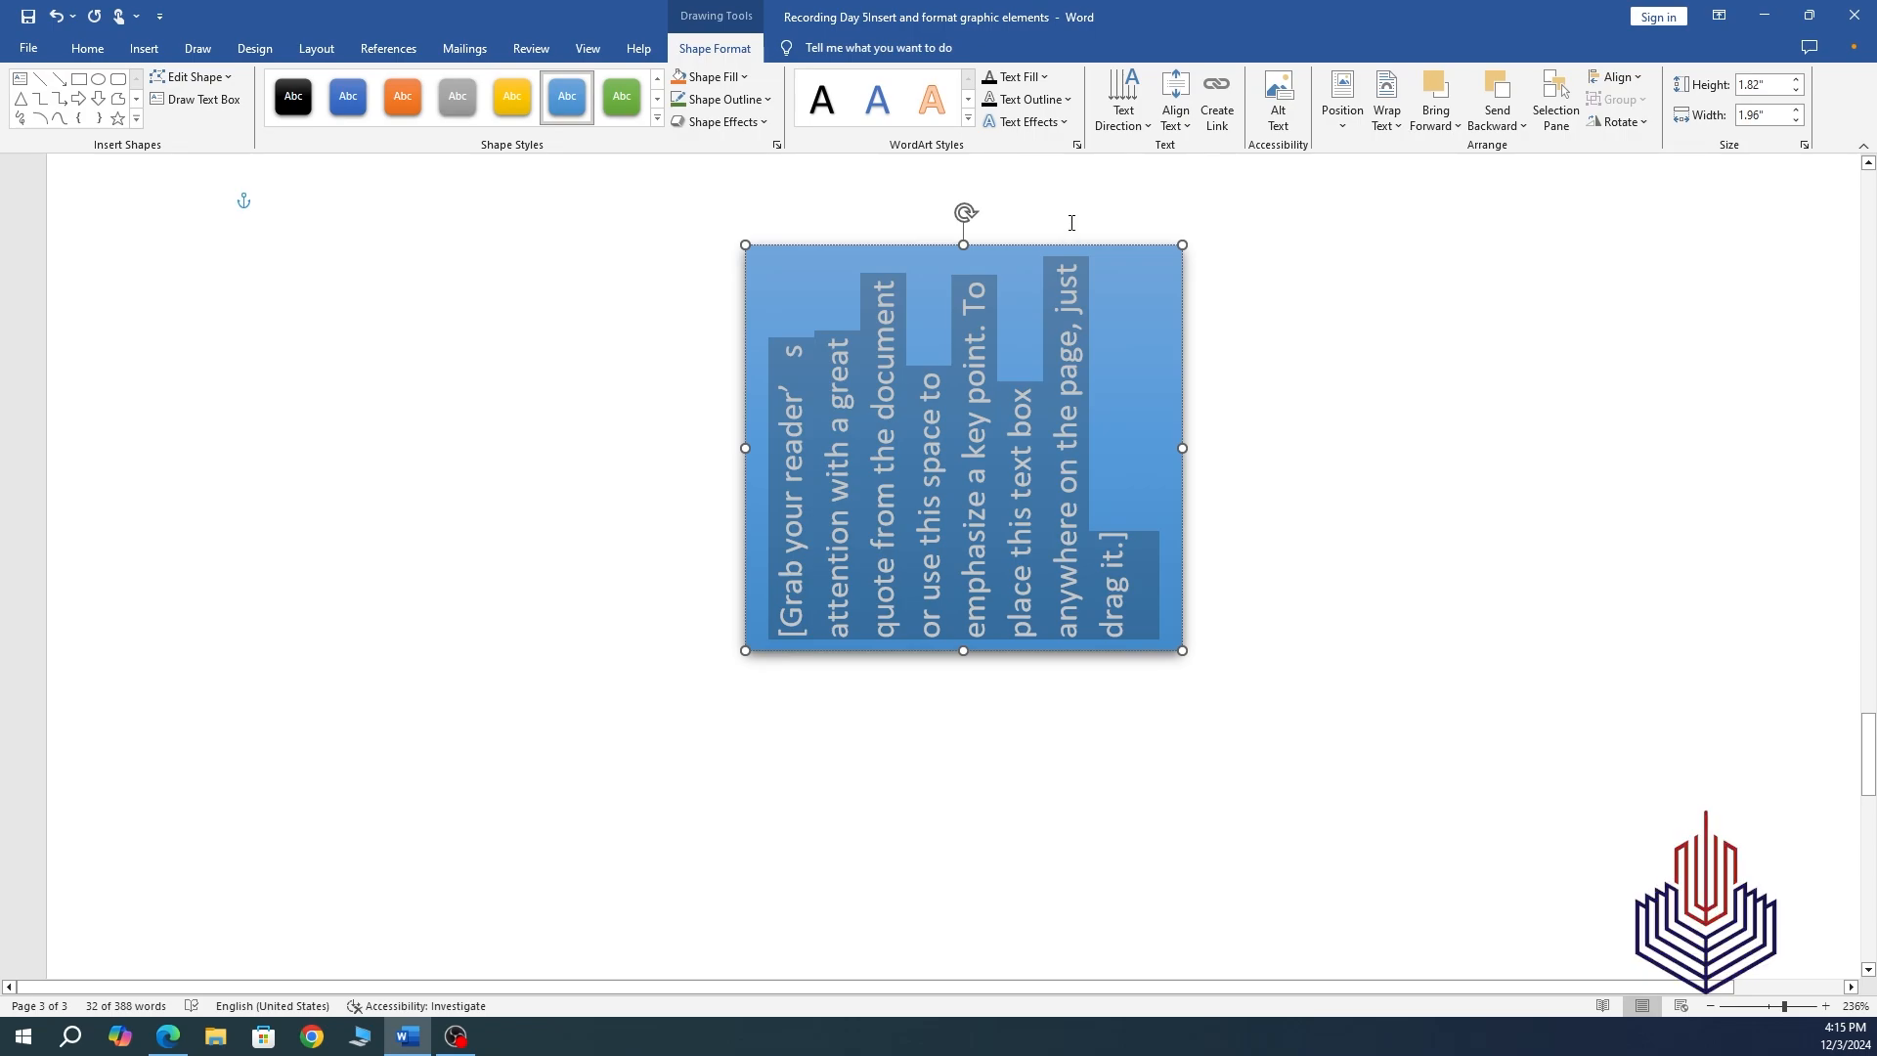
pyautogui.click(1145, 130)
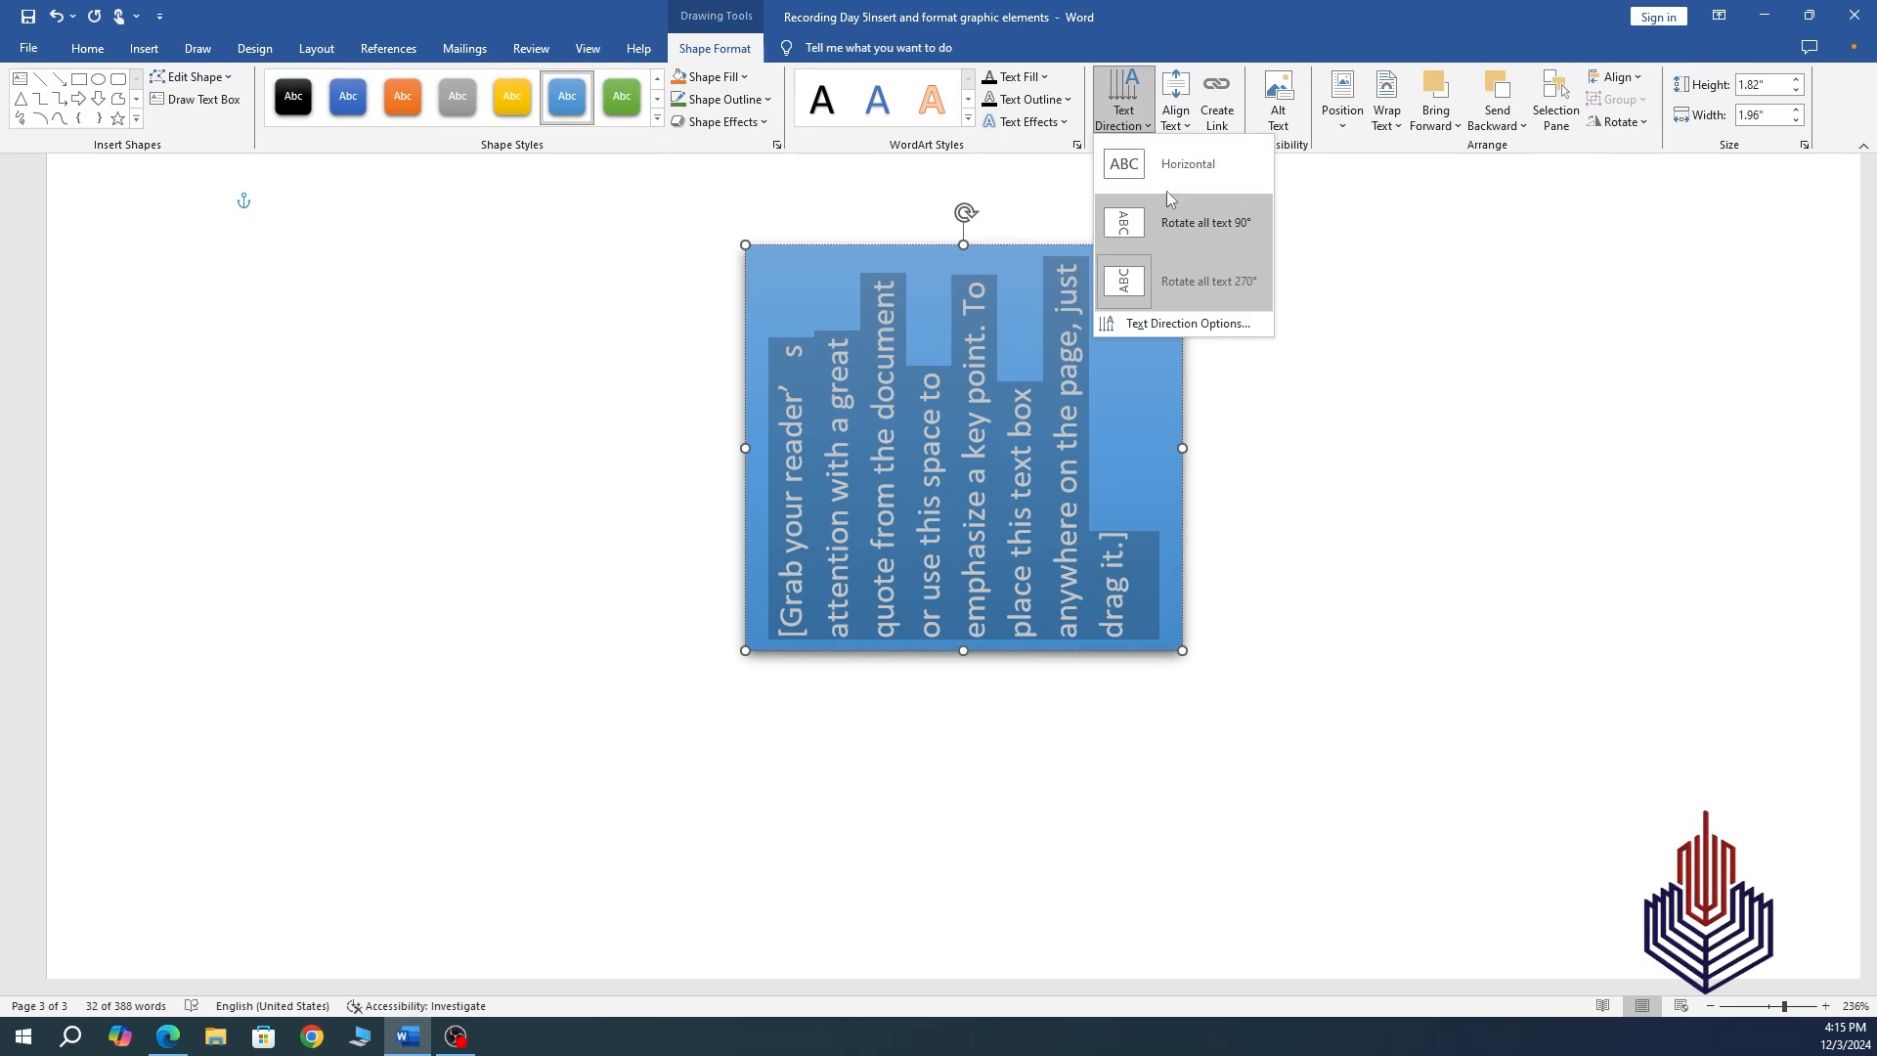
pyautogui.click(1194, 8)
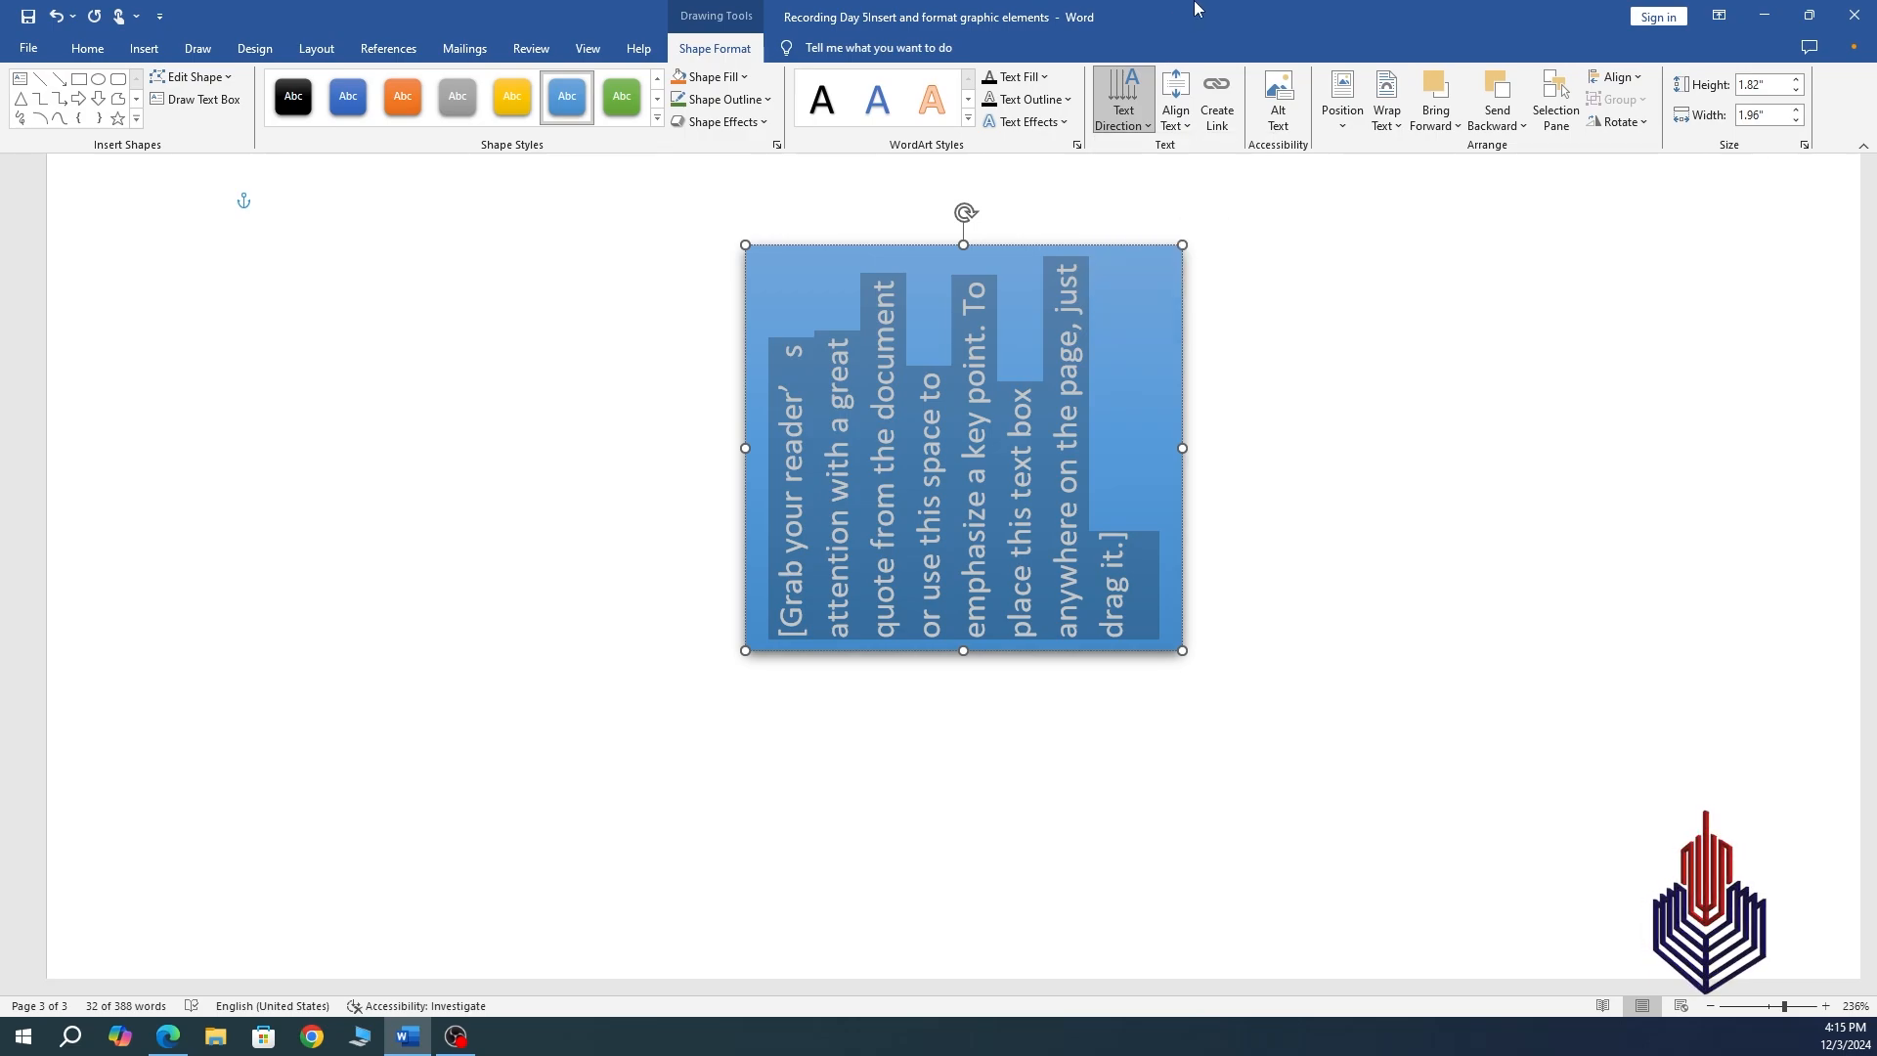
# Centre the text in the box and set its direction back to horizontal.
pyautogui.click(1178, 120)
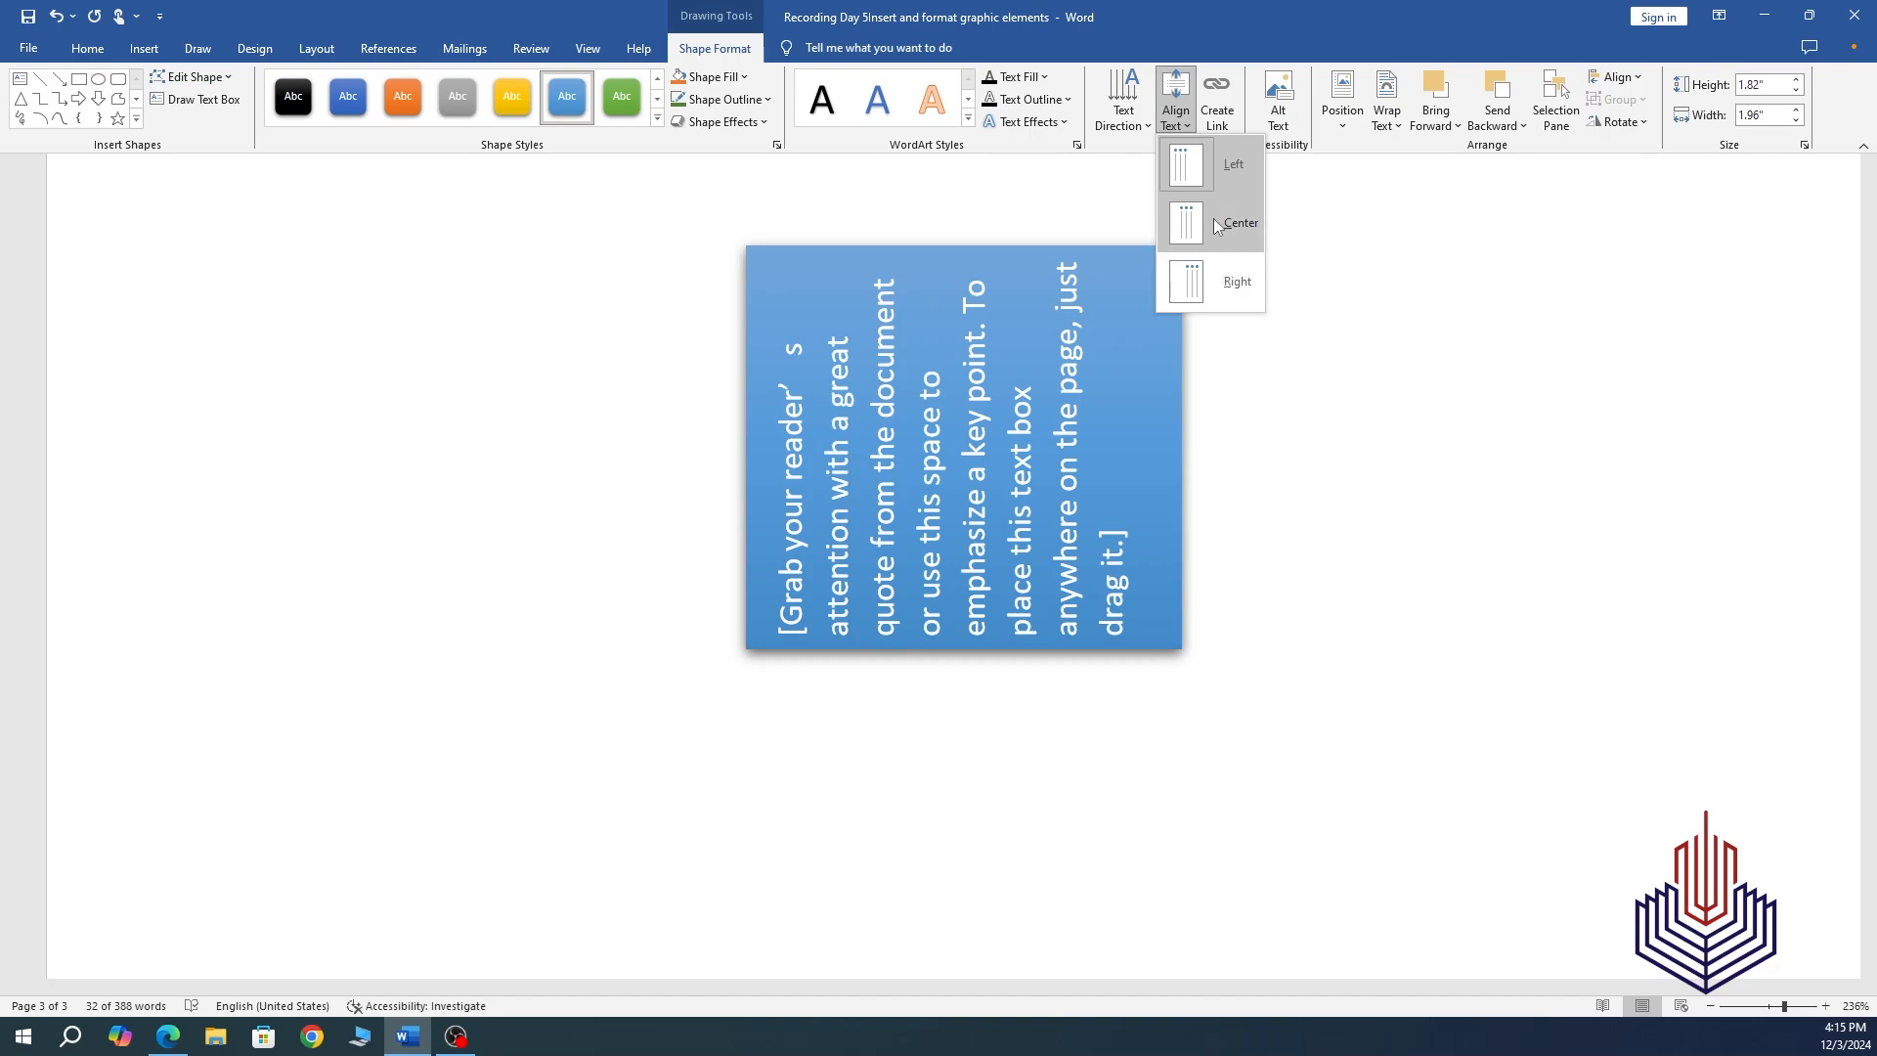
pyautogui.click(1215, 222)
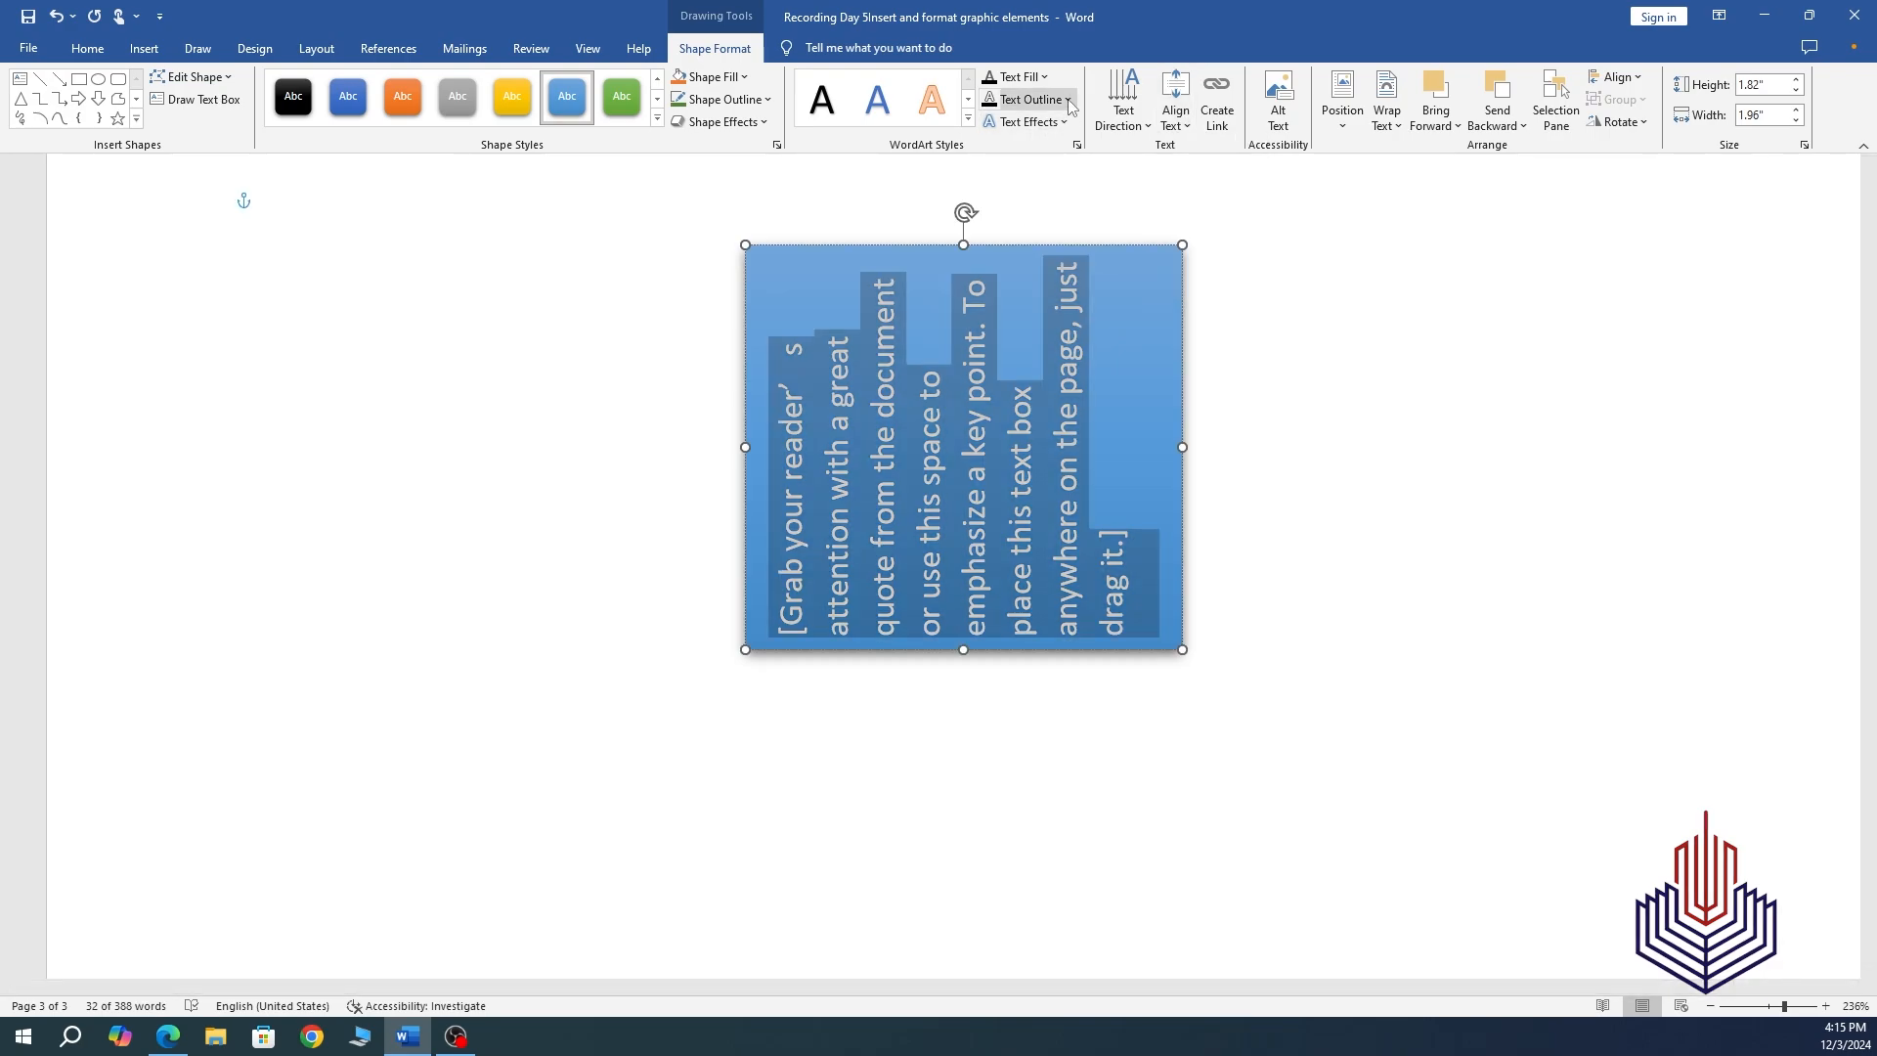
pyautogui.click(1127, 129)
pyautogui.click(1174, 186)
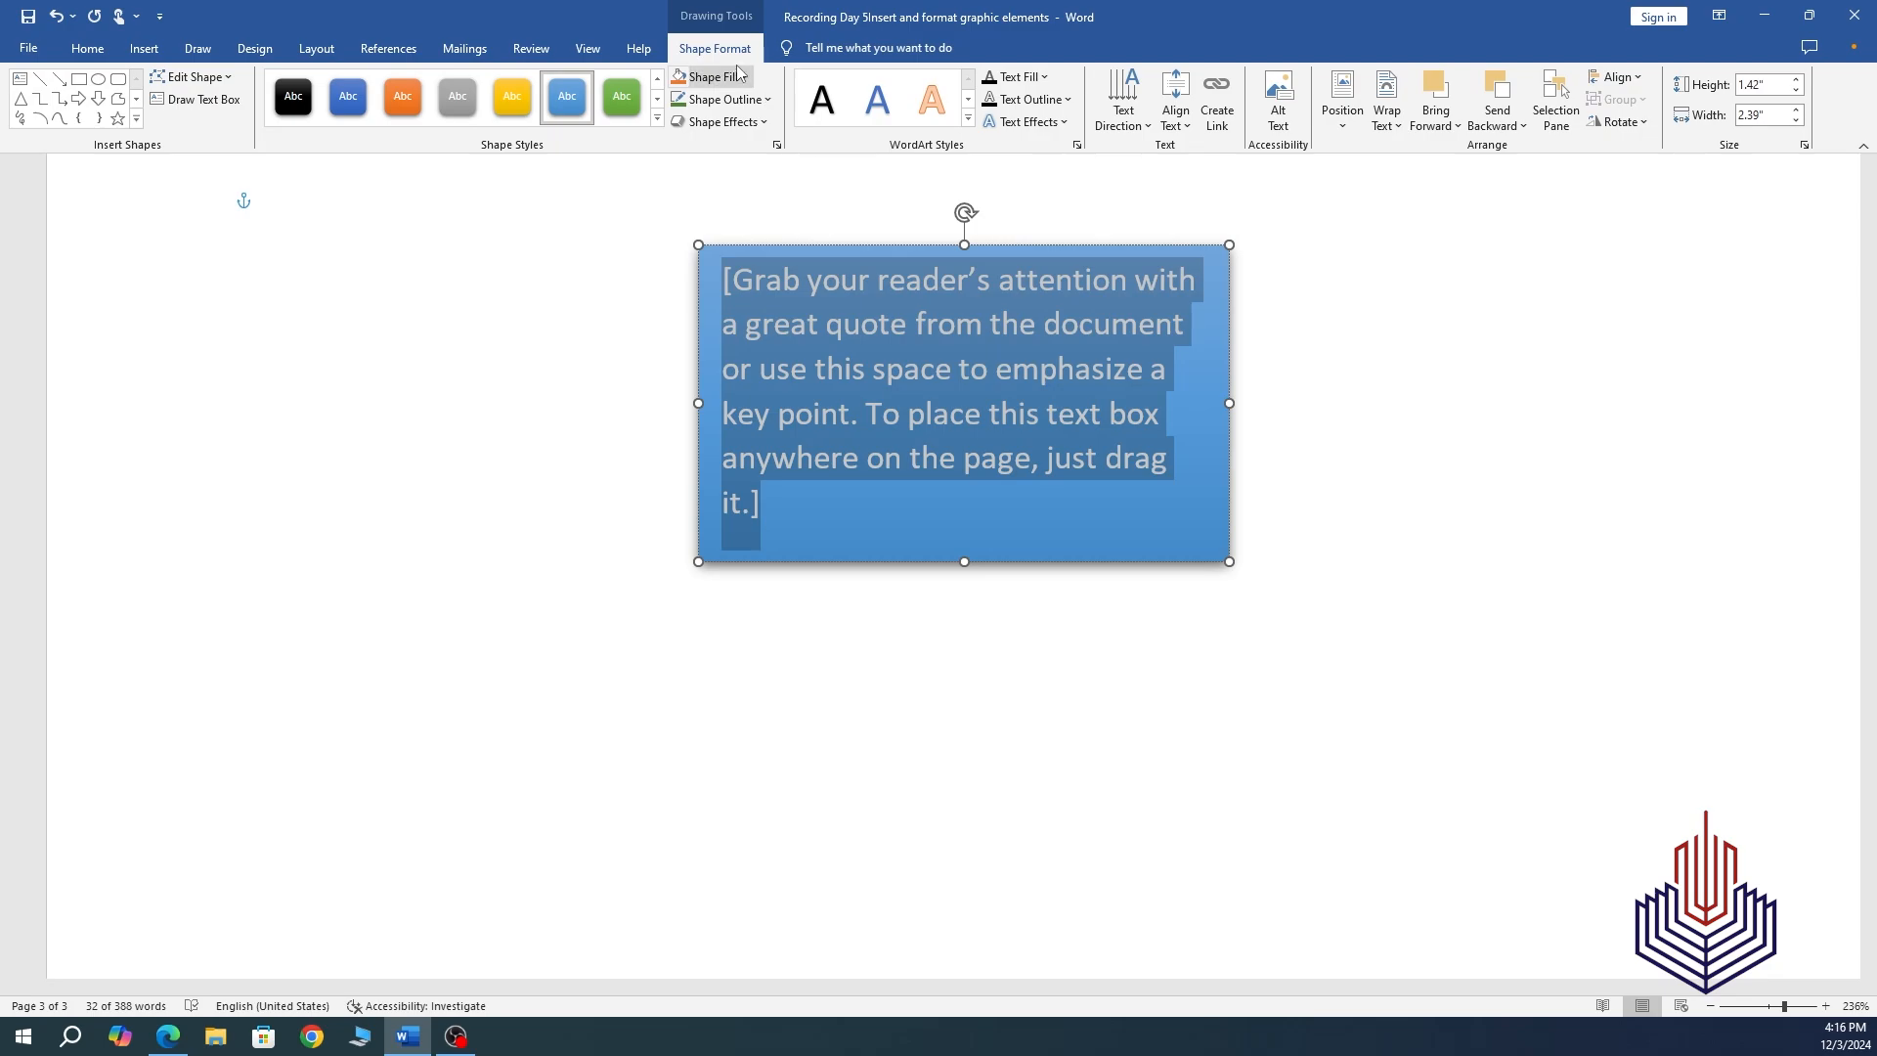
pyautogui.click(144, 48)
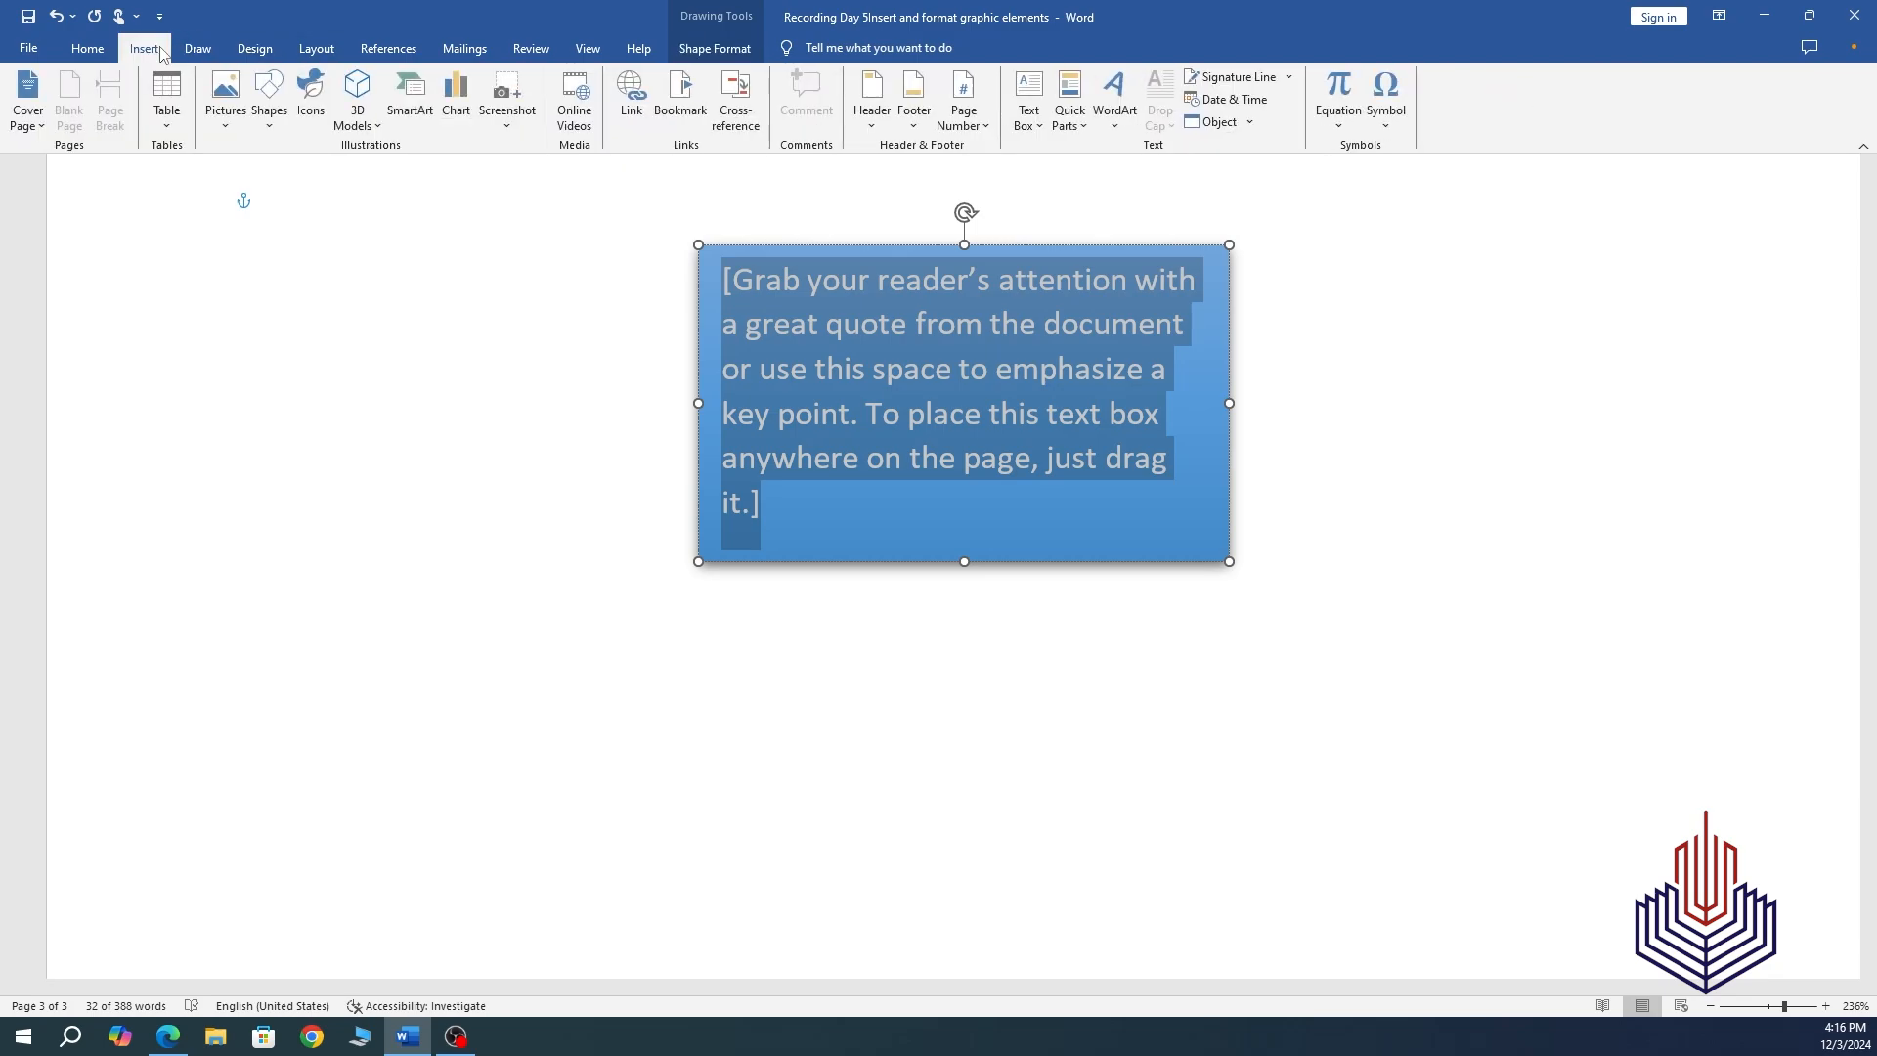
pyautogui.click(513, 129)
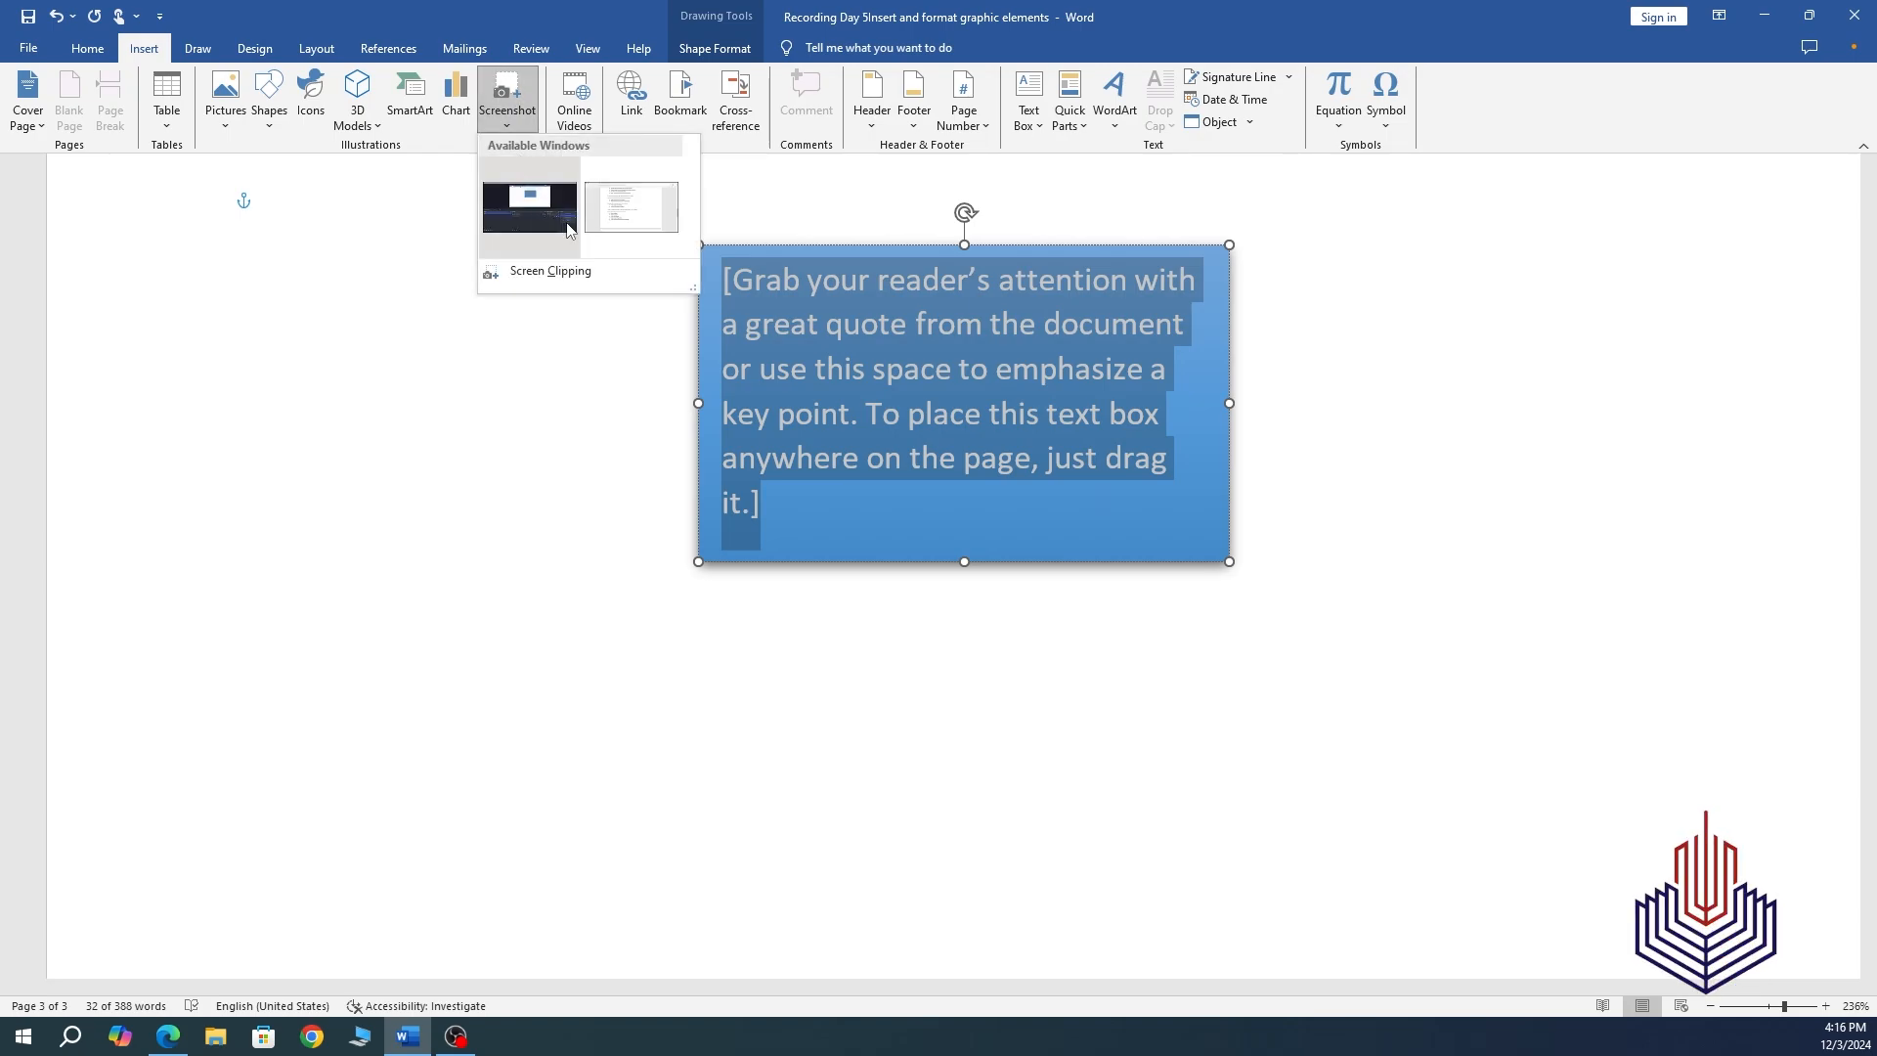
pyautogui.click(632, 207)
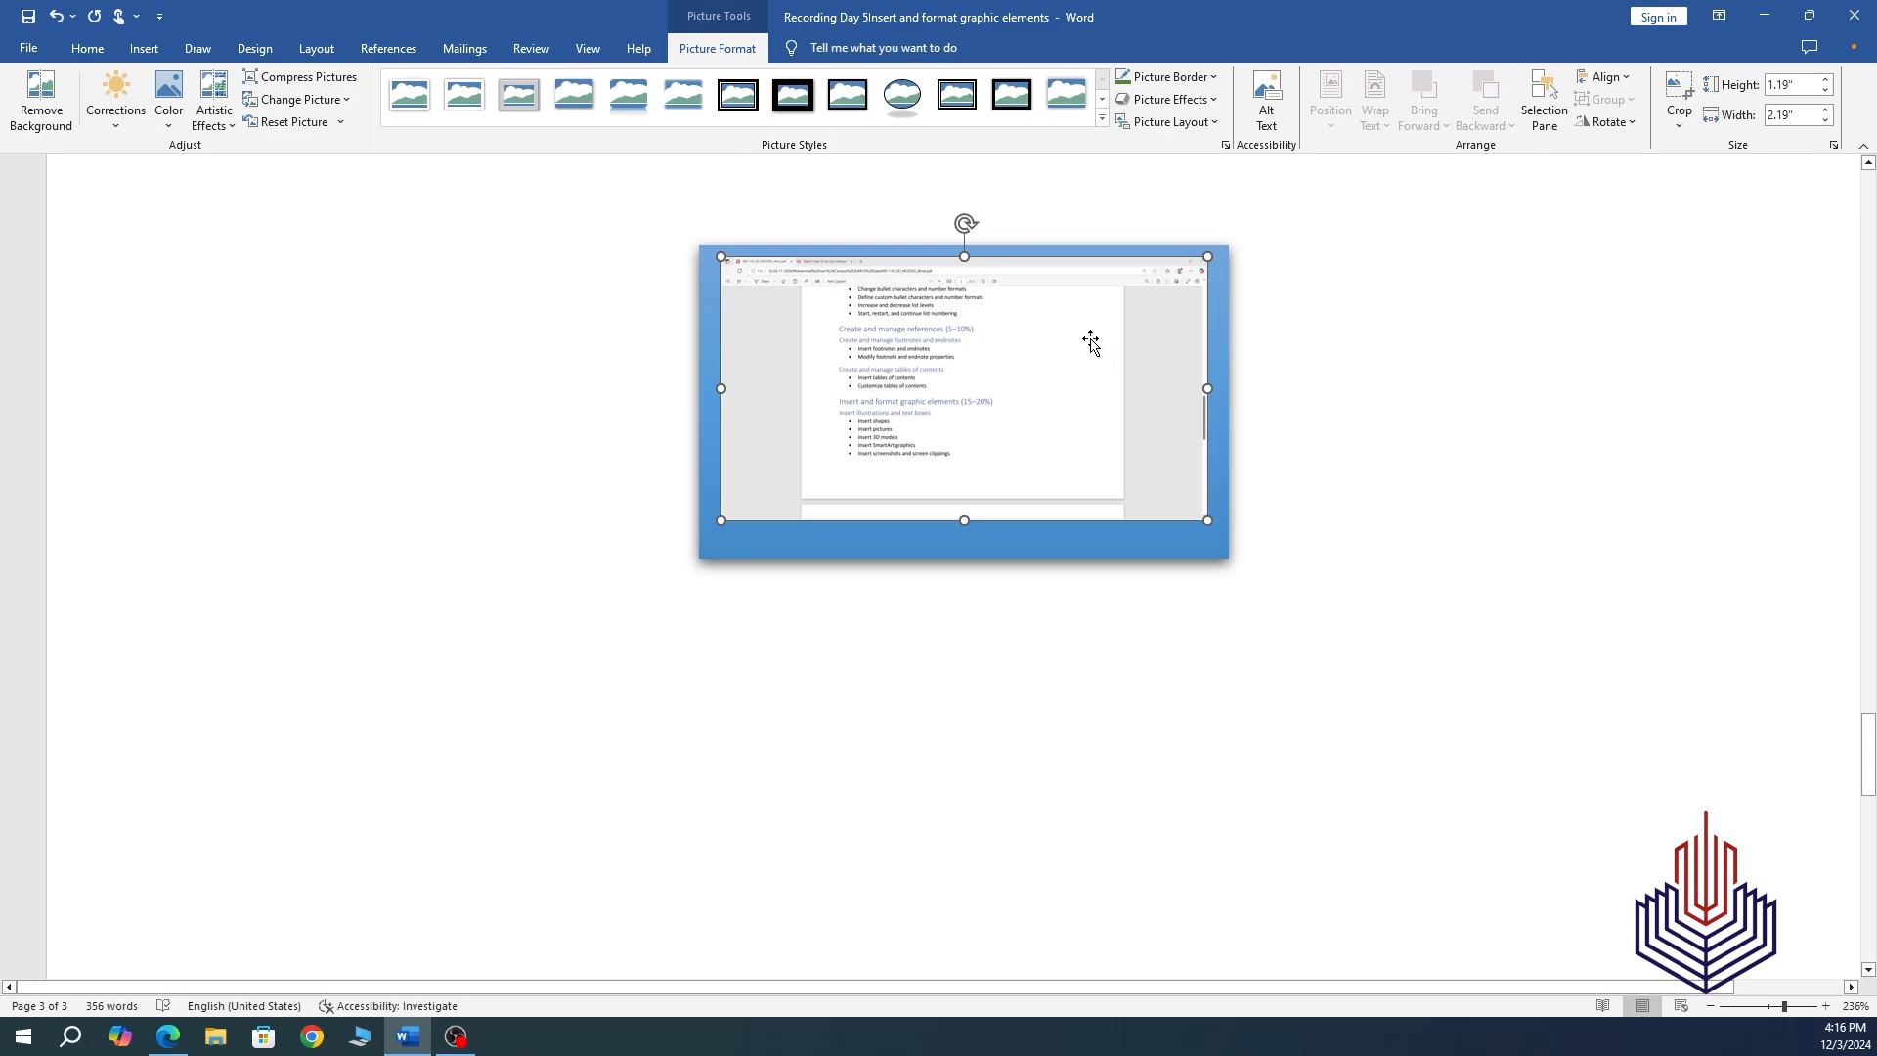
pyautogui.press('Delete')
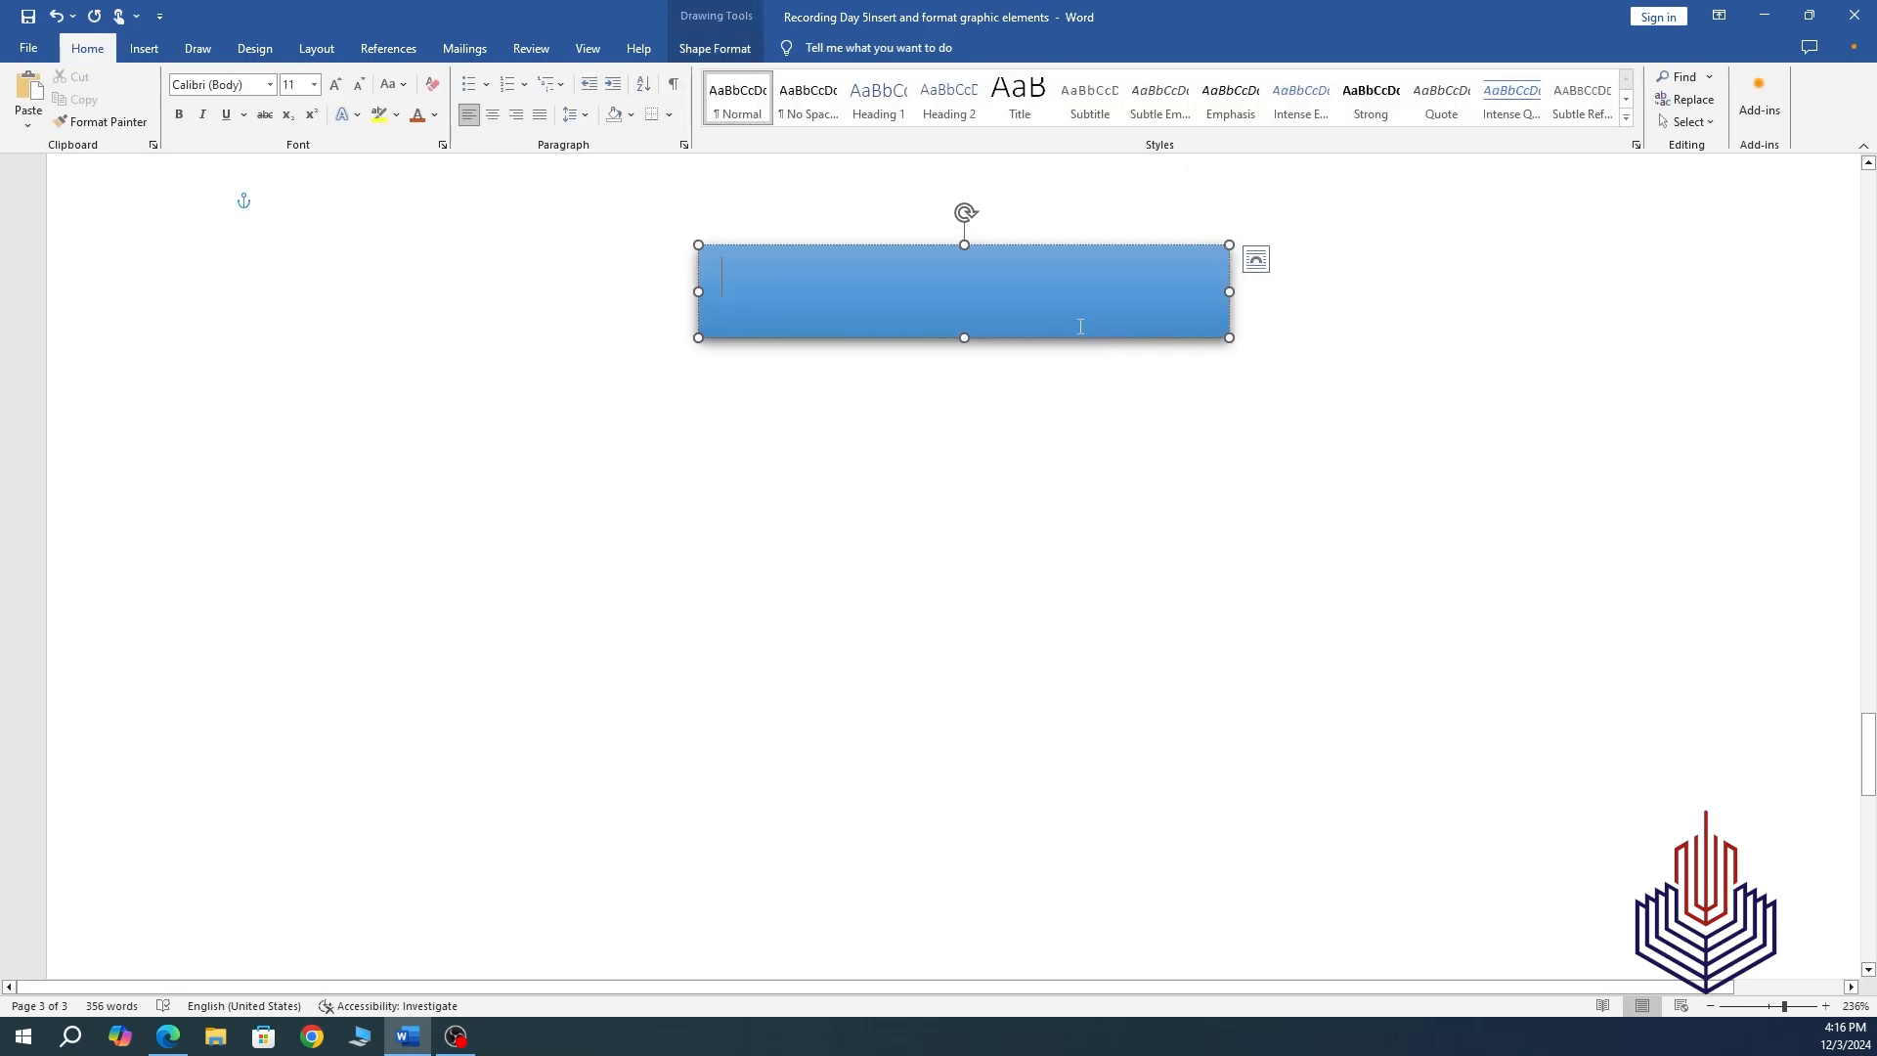
pyautogui.hotkey('ctrl', 'z')
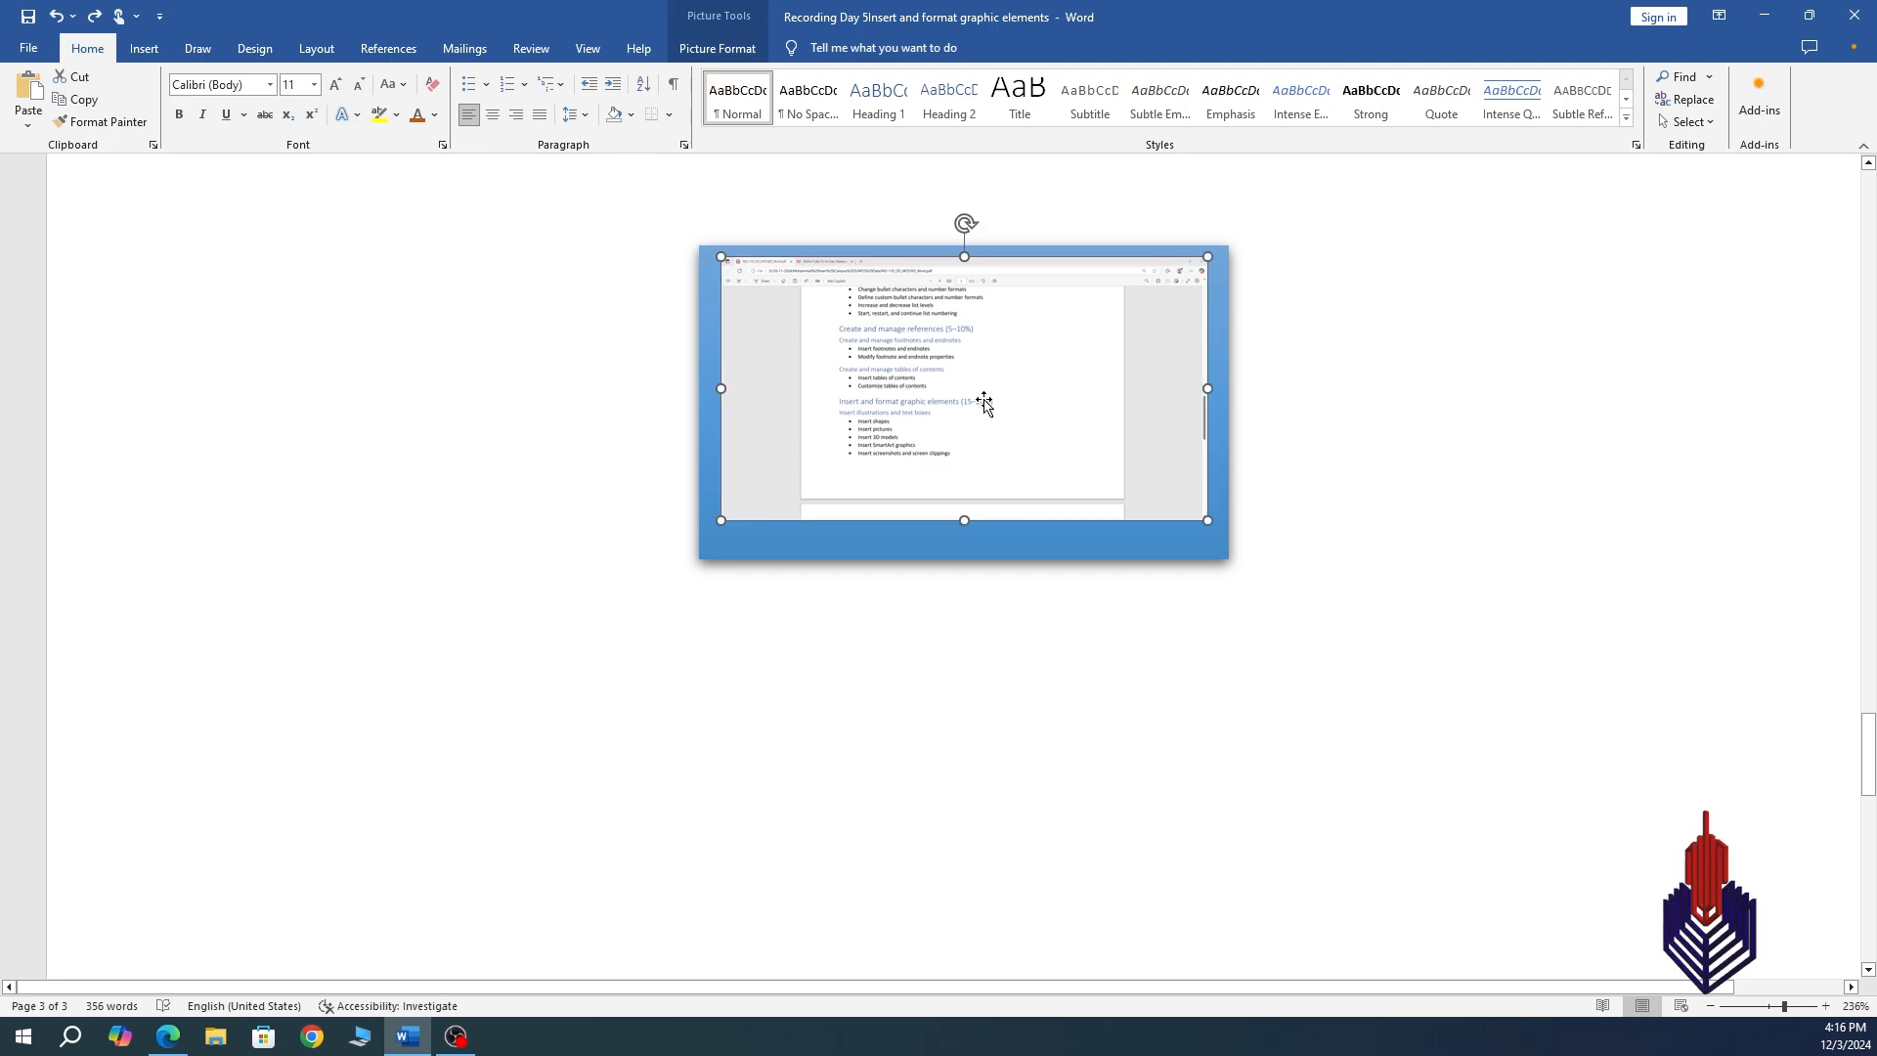
pyautogui.hotkey('ctrl', 'z')
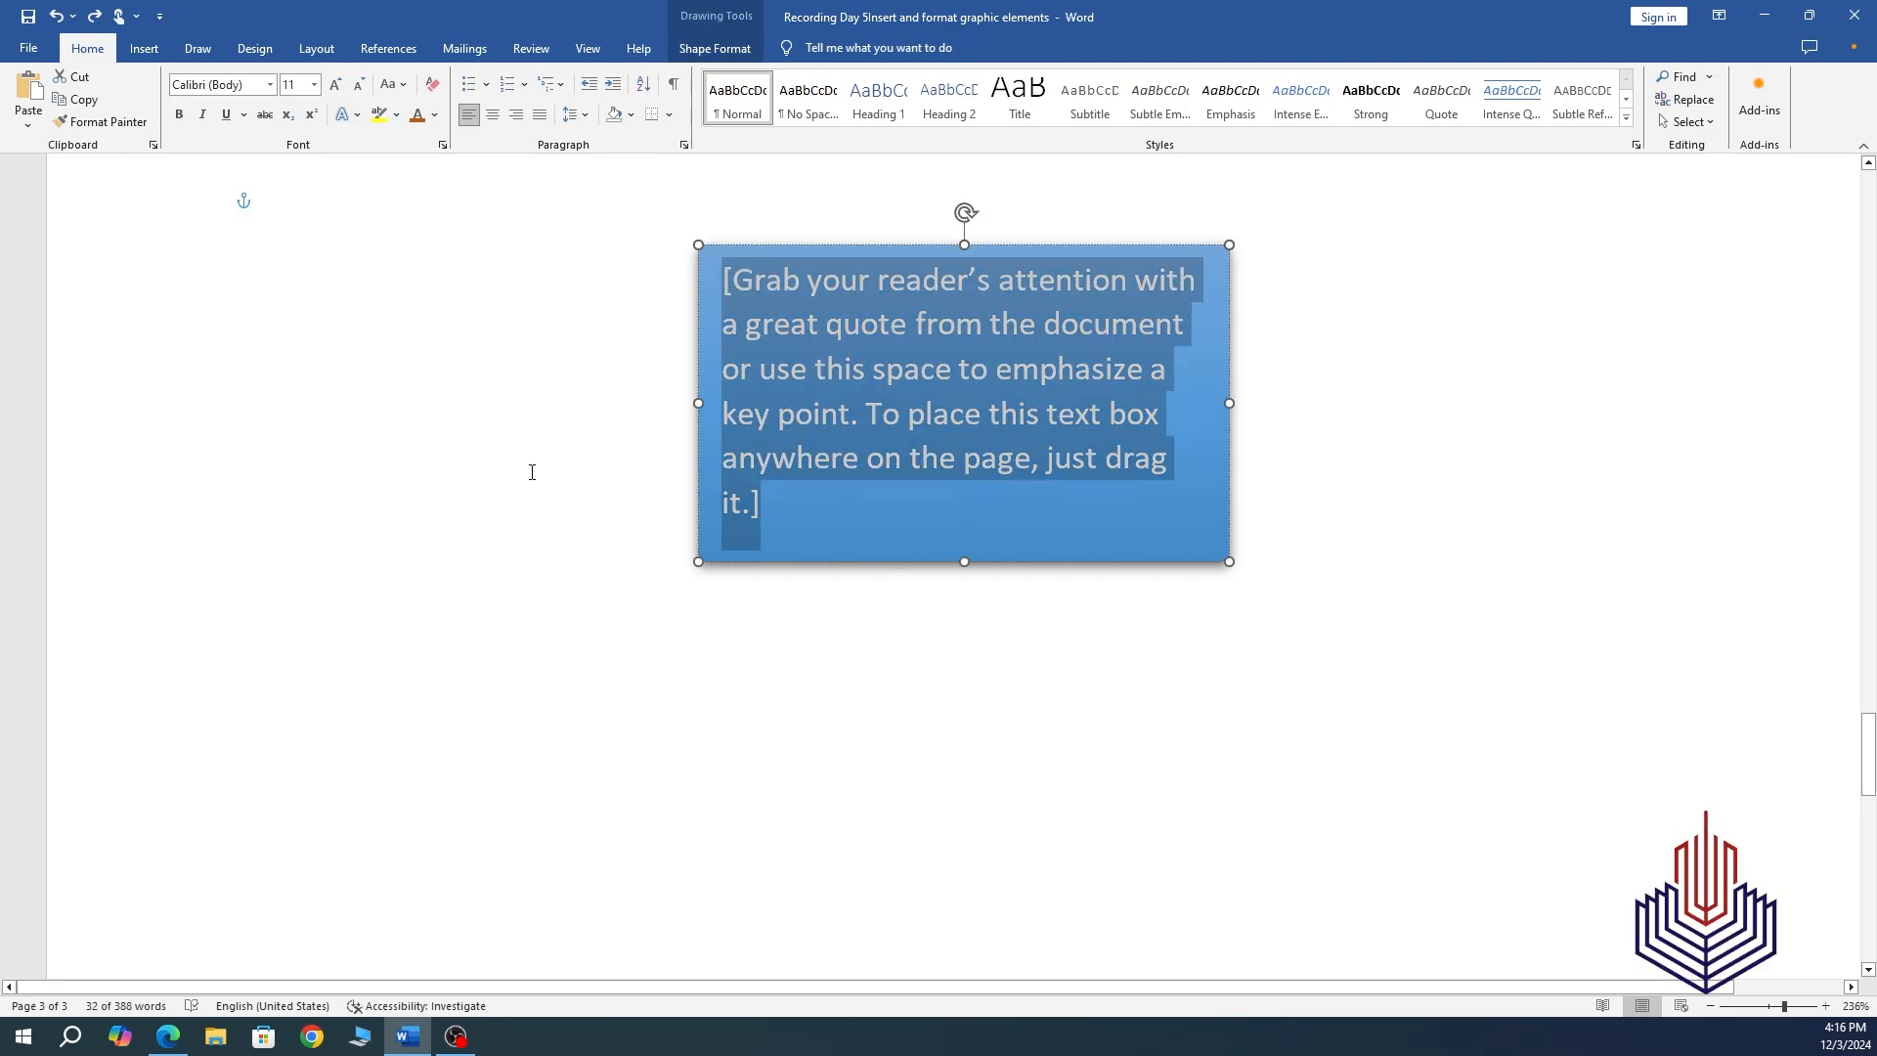
# Replace the placeholder quote with 'Sample Text Box' and reselect the box for formatting.
pyautogui.write('Sa')
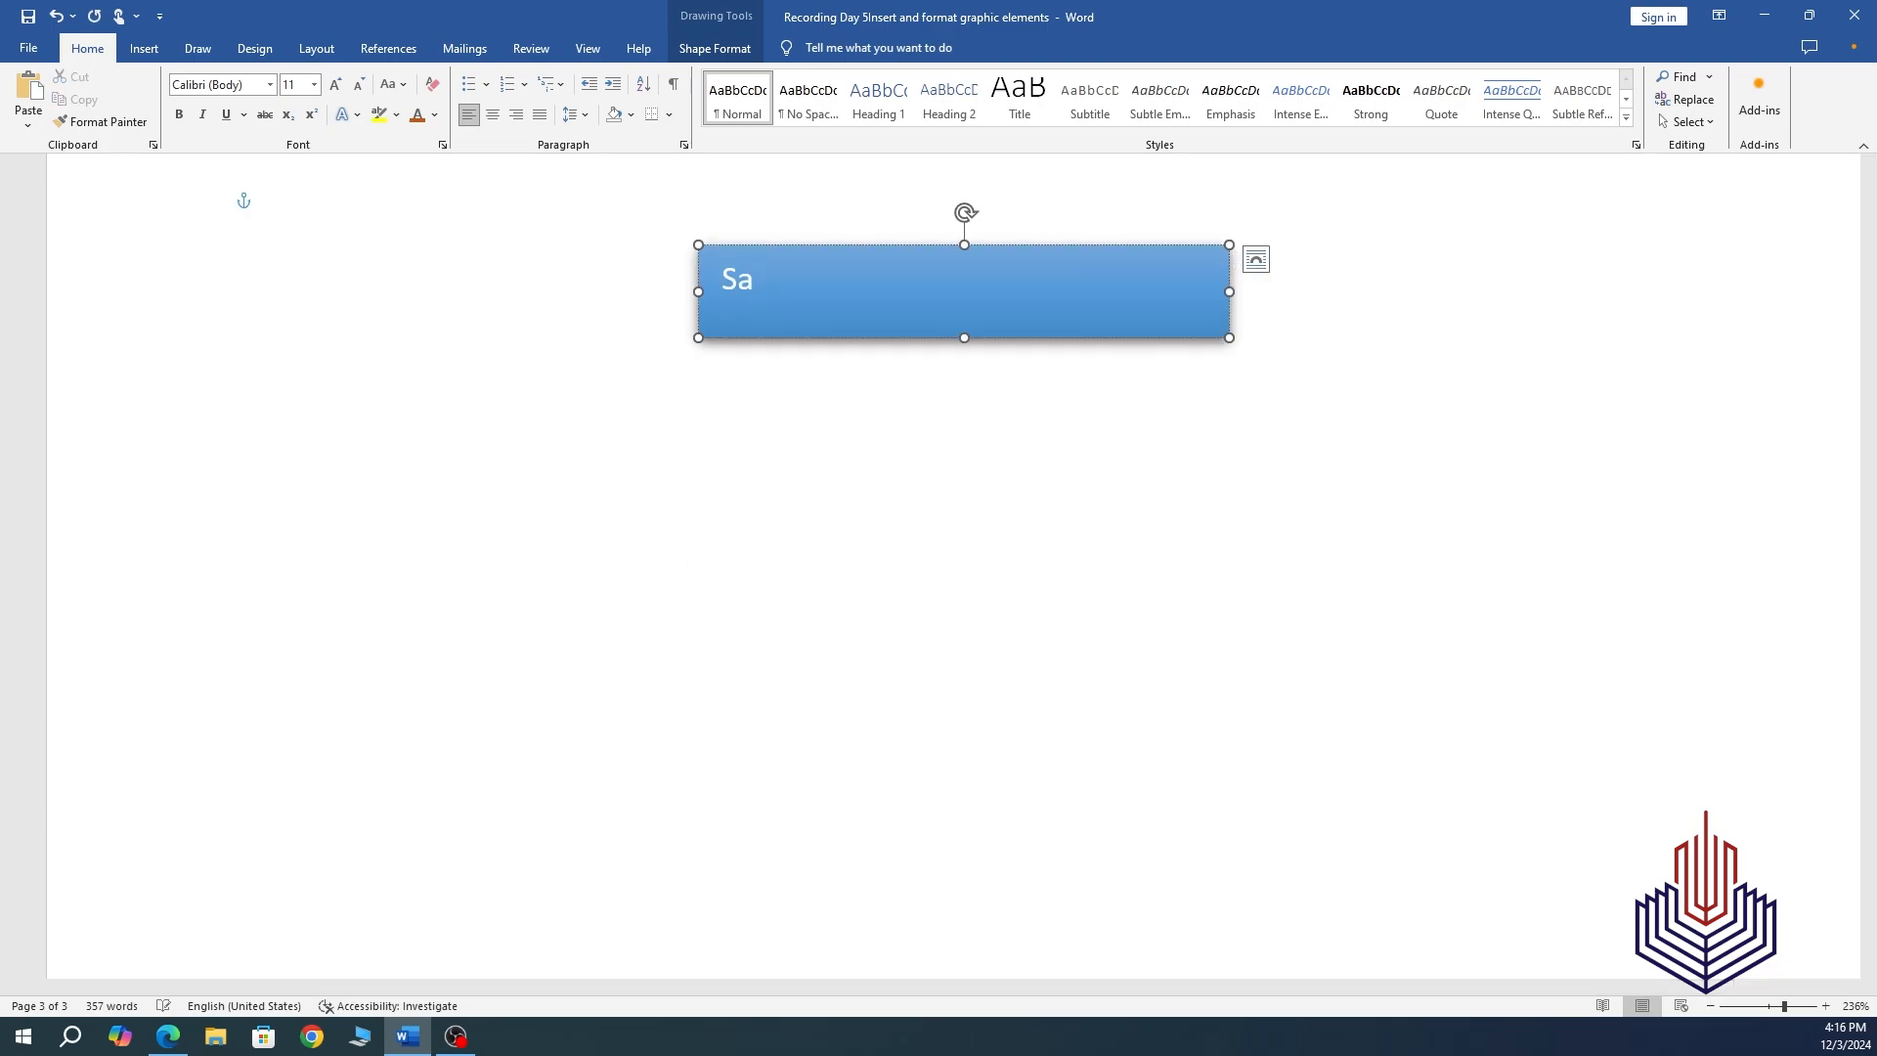
pyautogui.write('mple ')
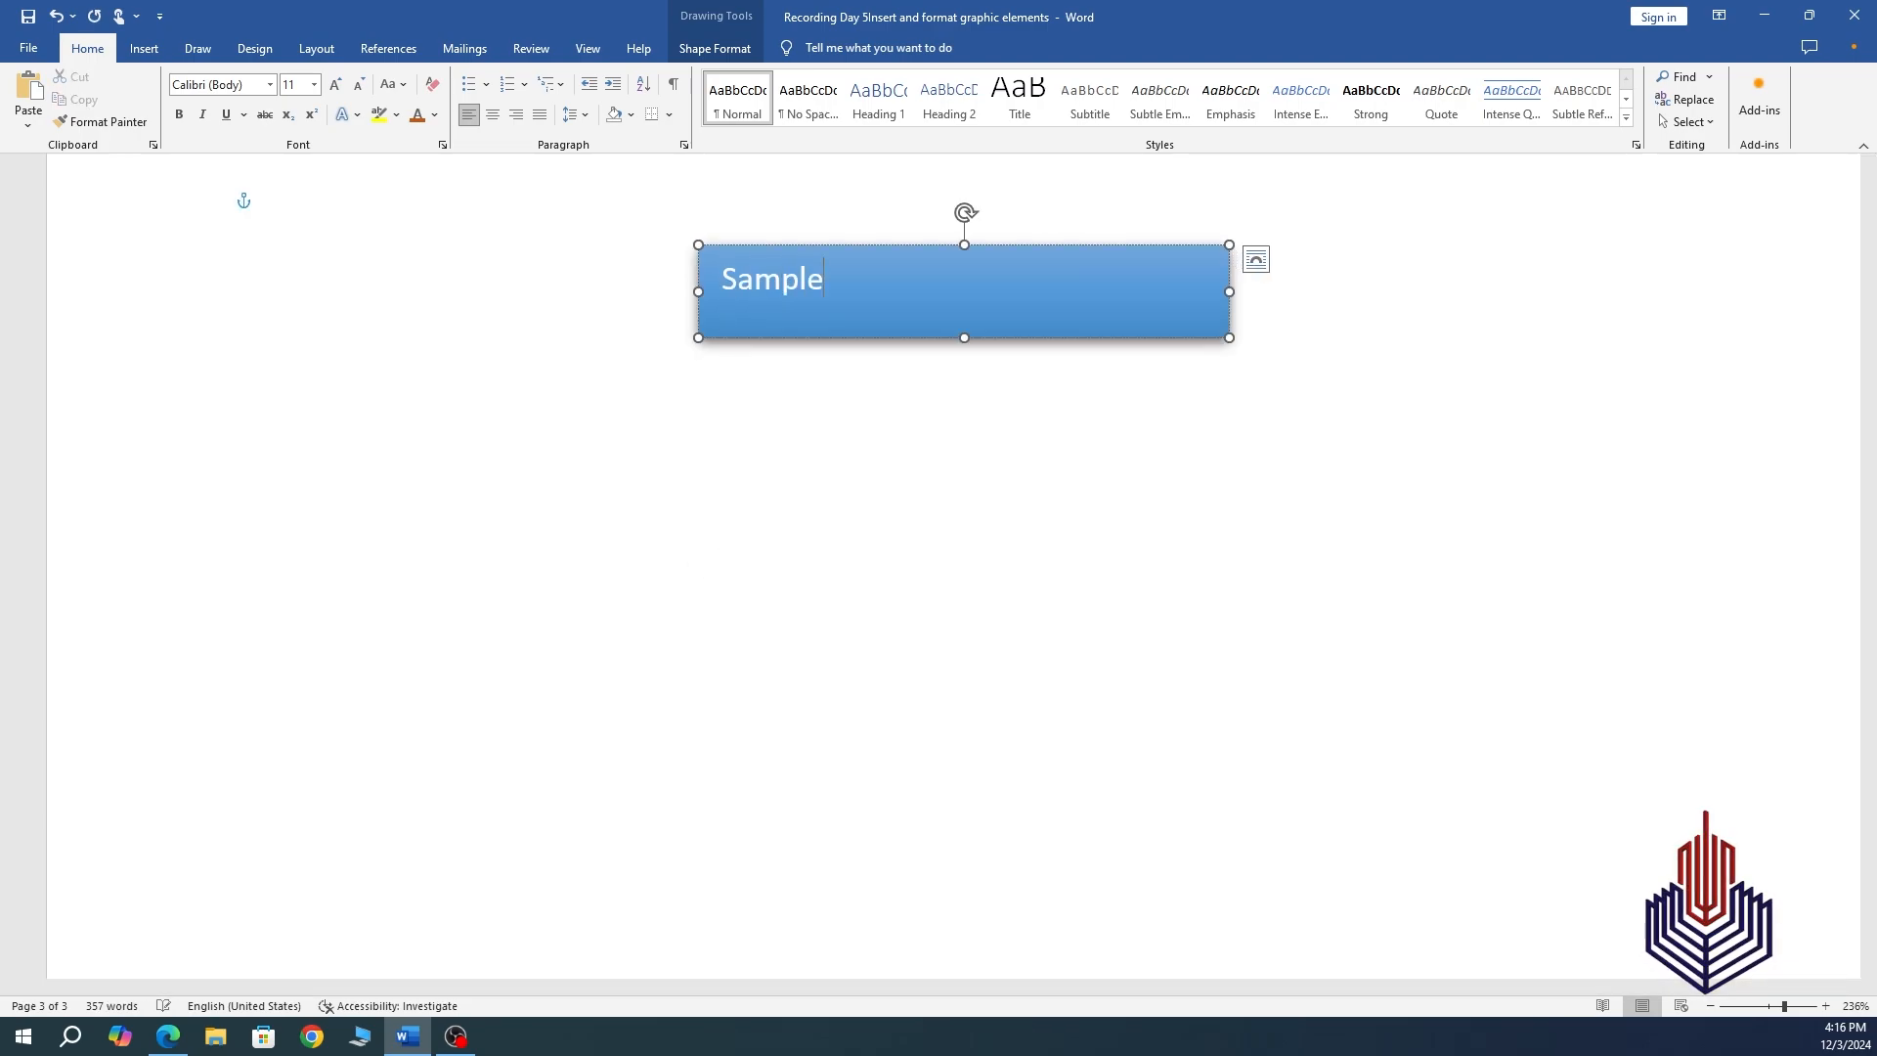
pyautogui.write('Te')
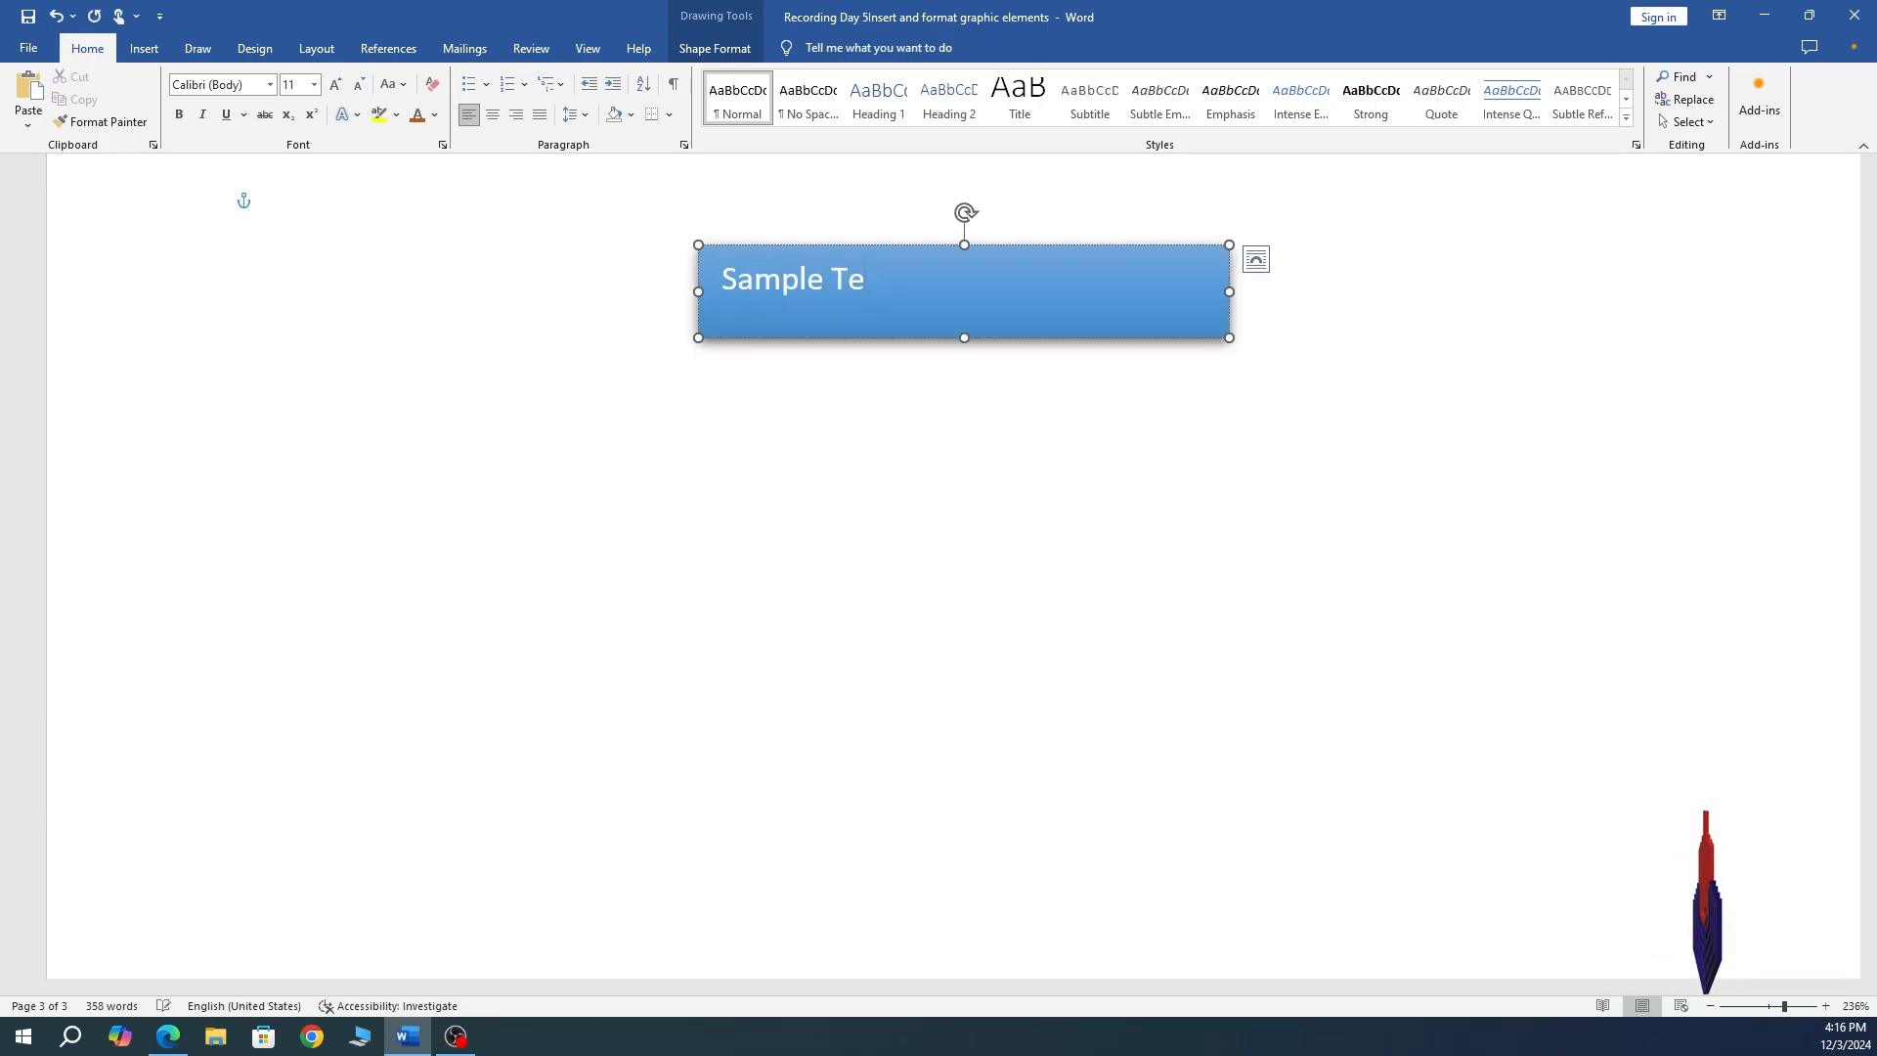
pyautogui.write('xt Box')
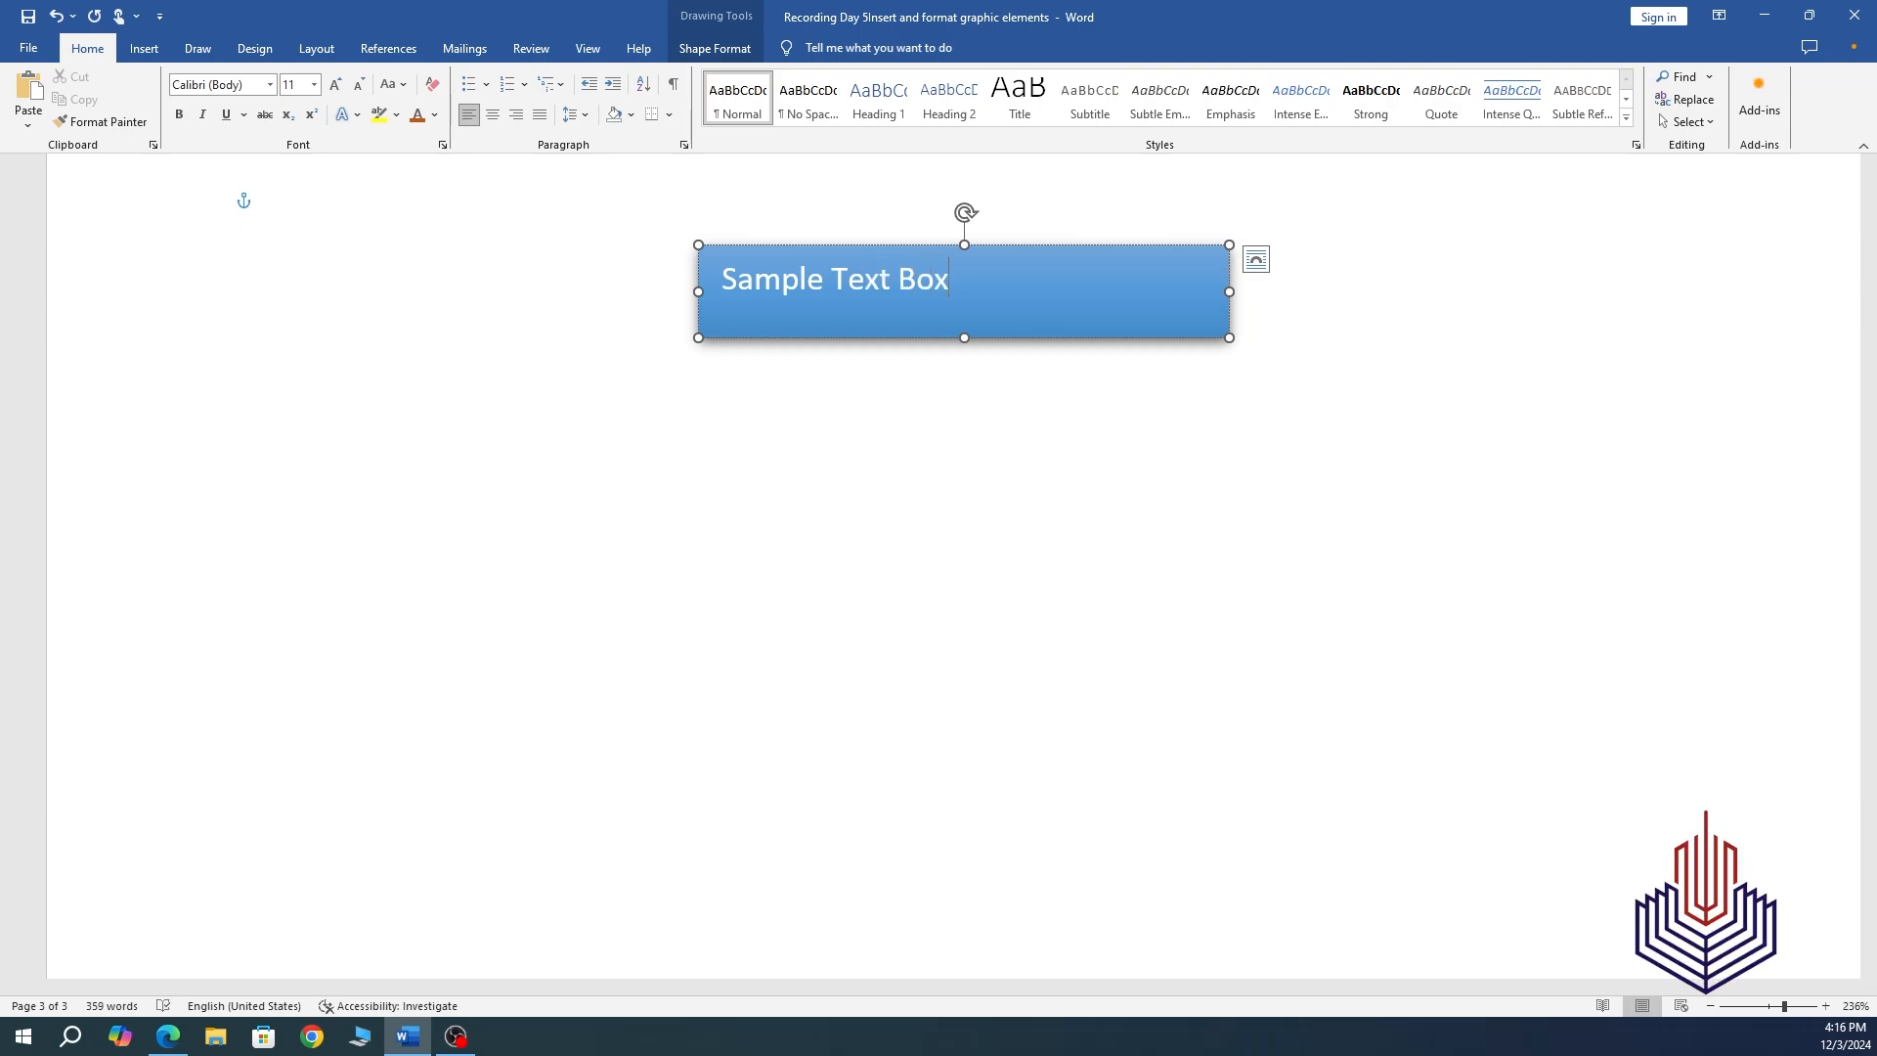
pyautogui.click(848, 509)
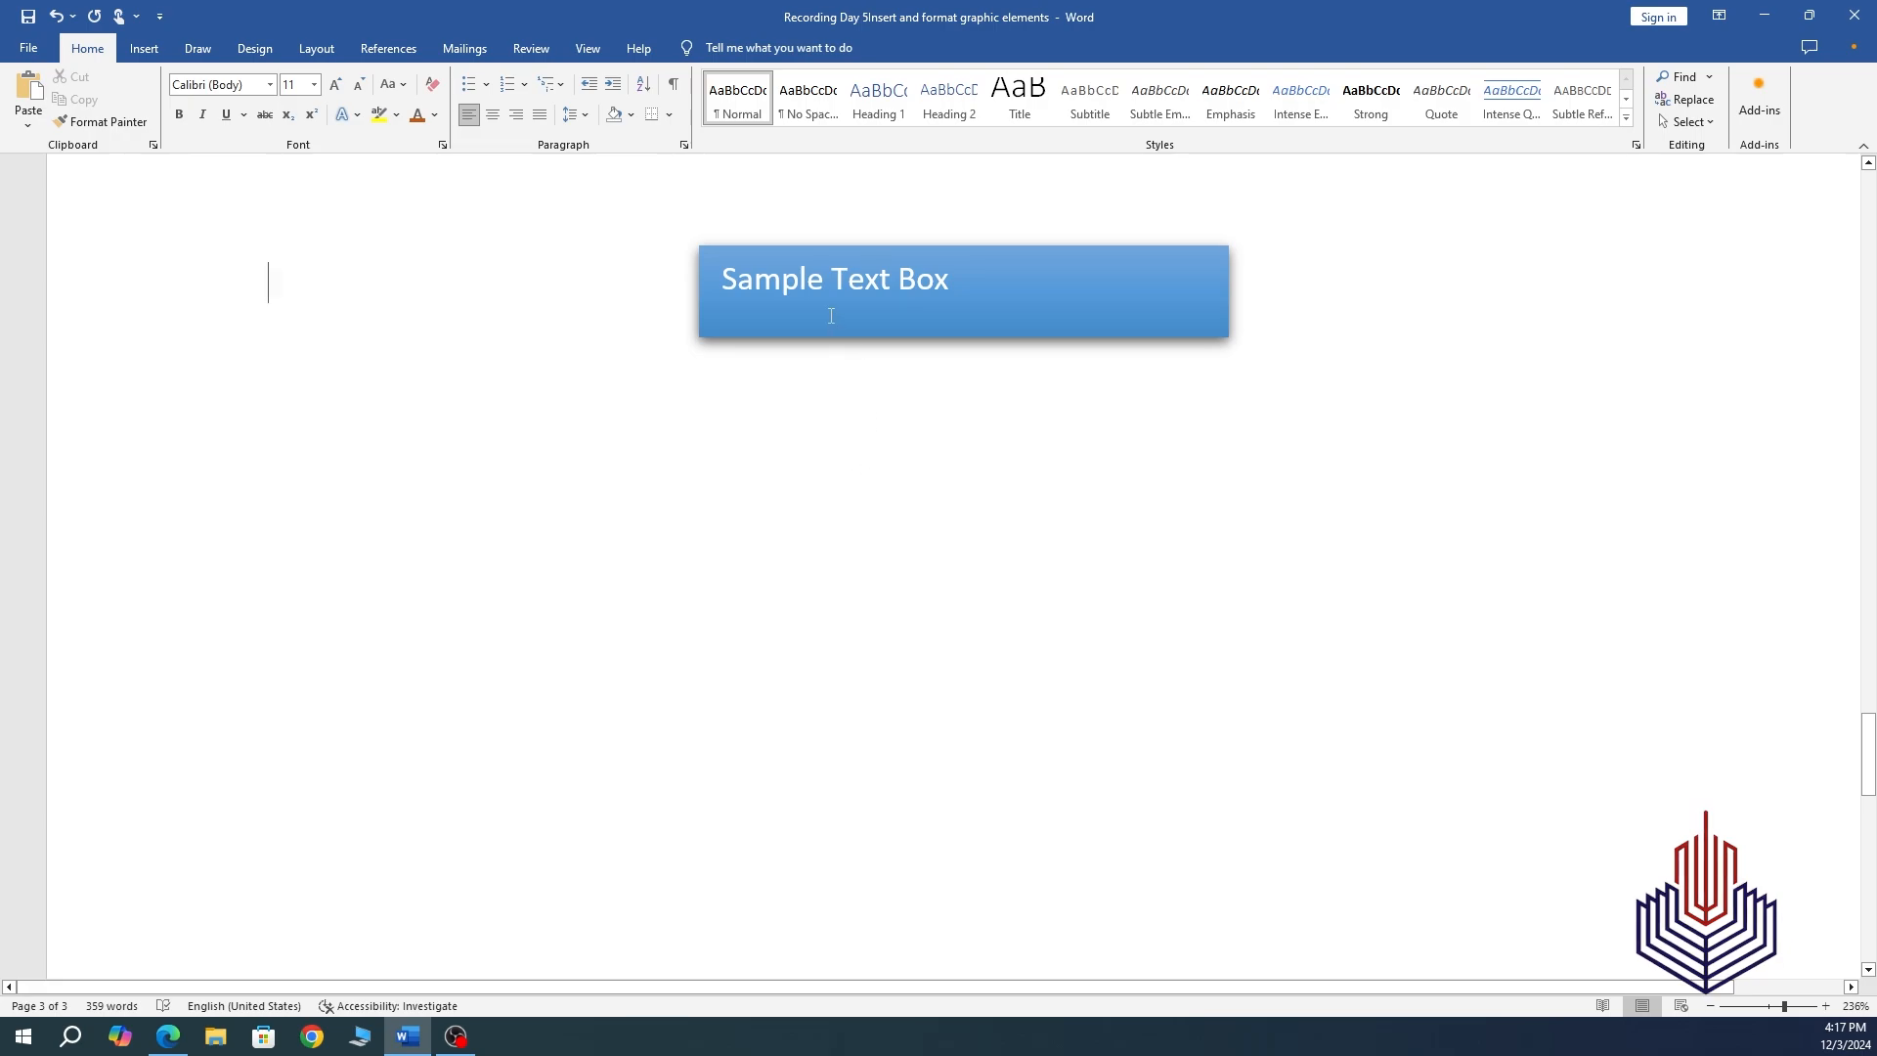
pyautogui.click(958, 304)
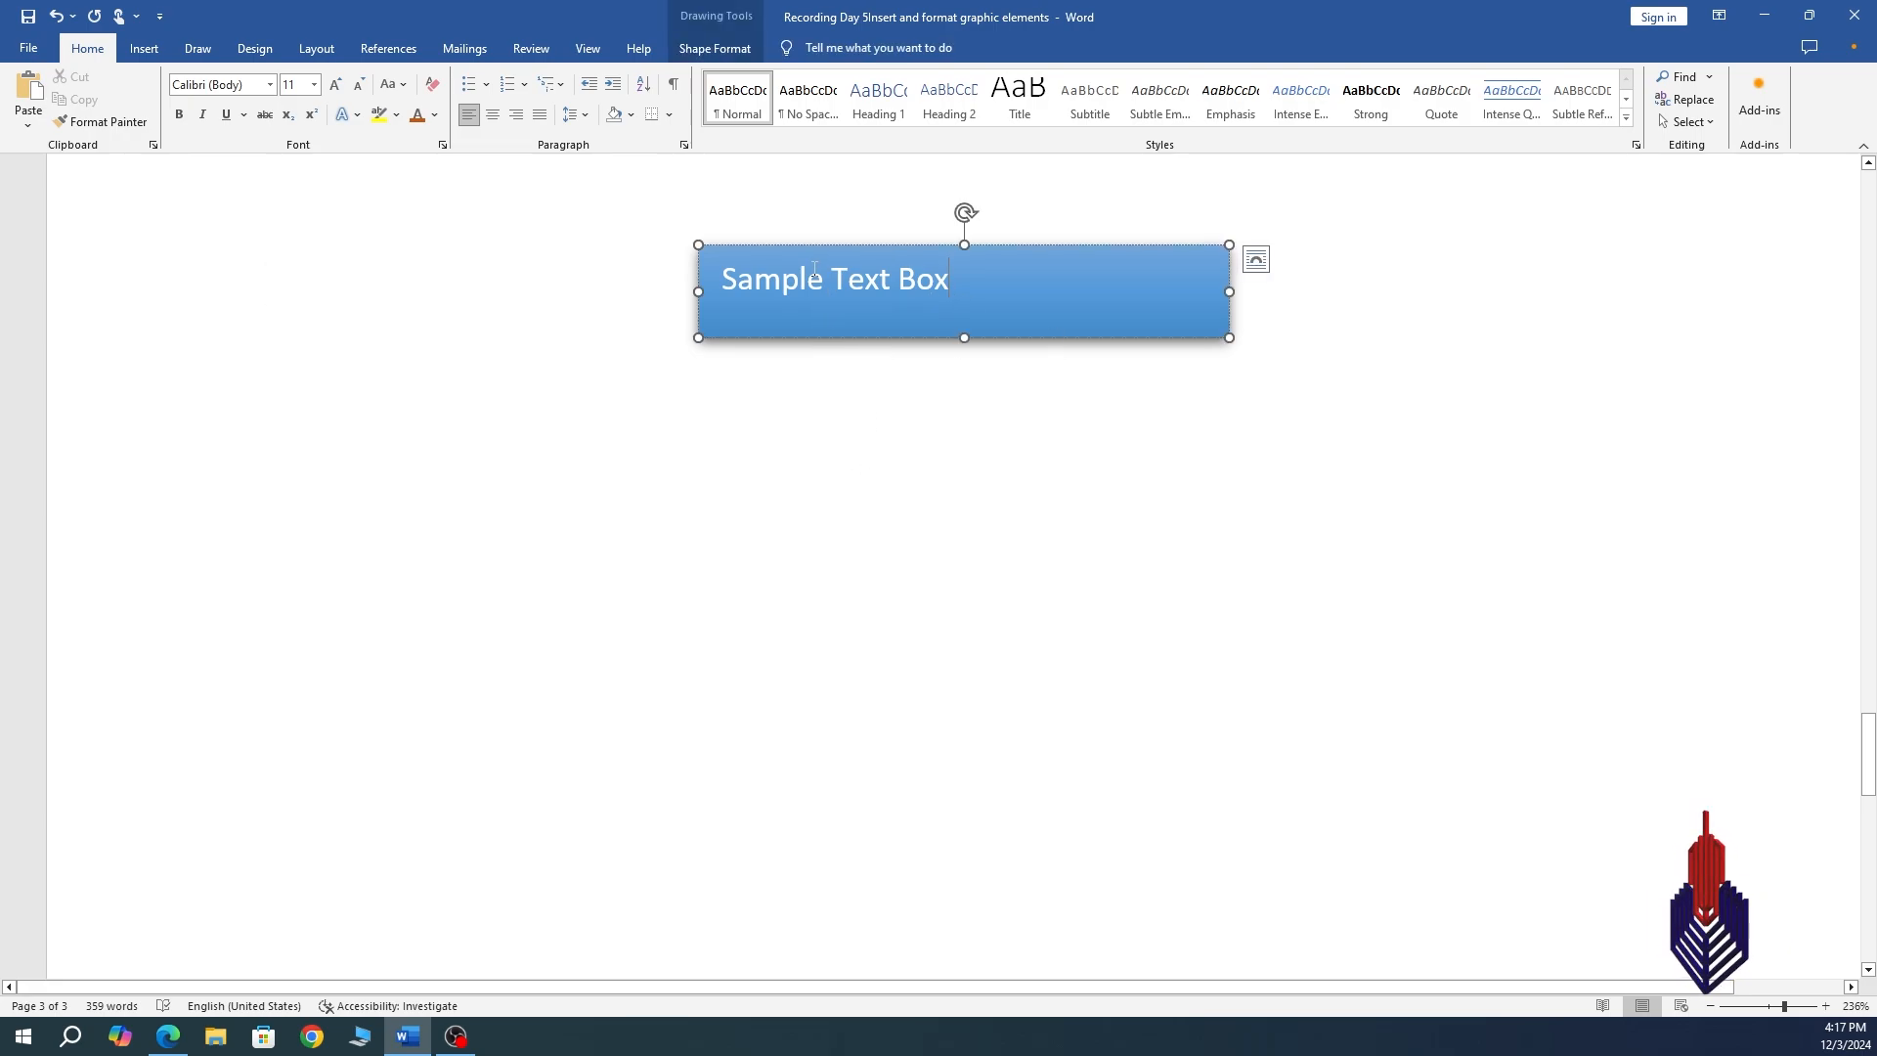
pyautogui.click(742, 51)
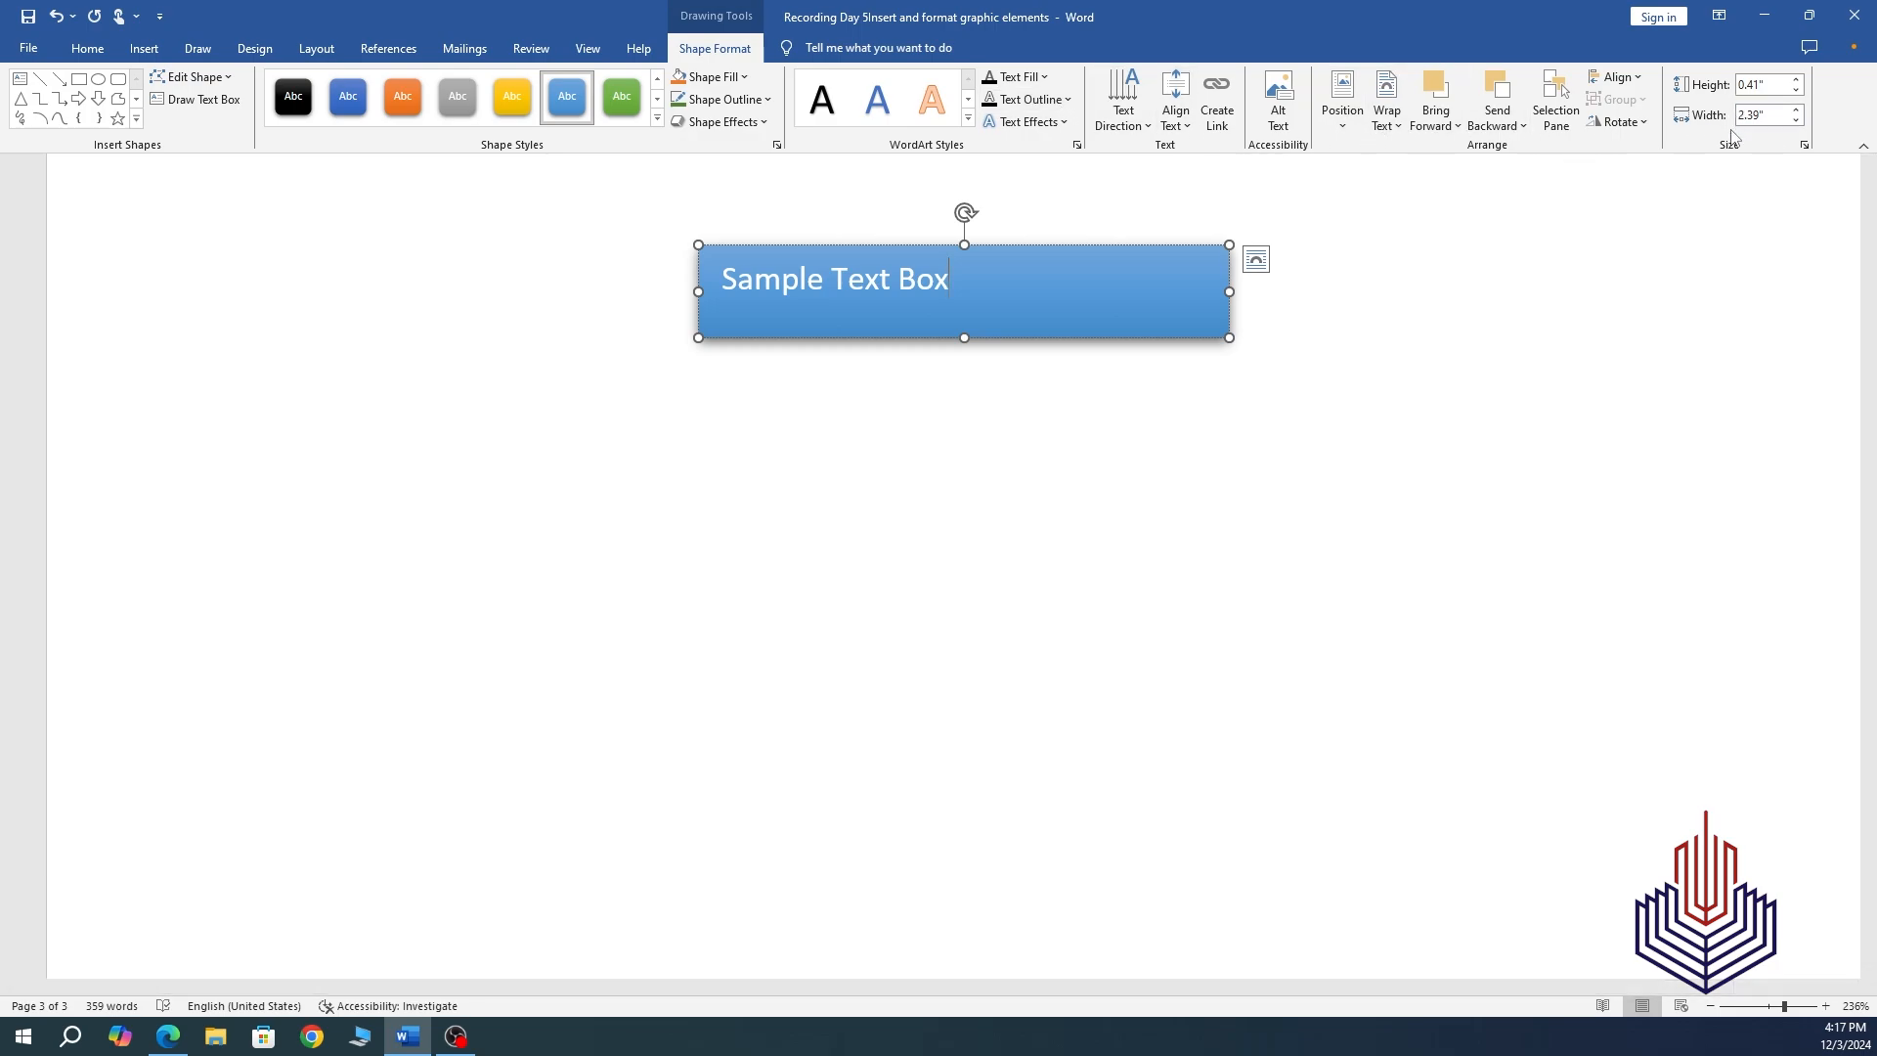
# Resize the text box to 5" height and 3" width.
pyautogui.click(1779, 87)
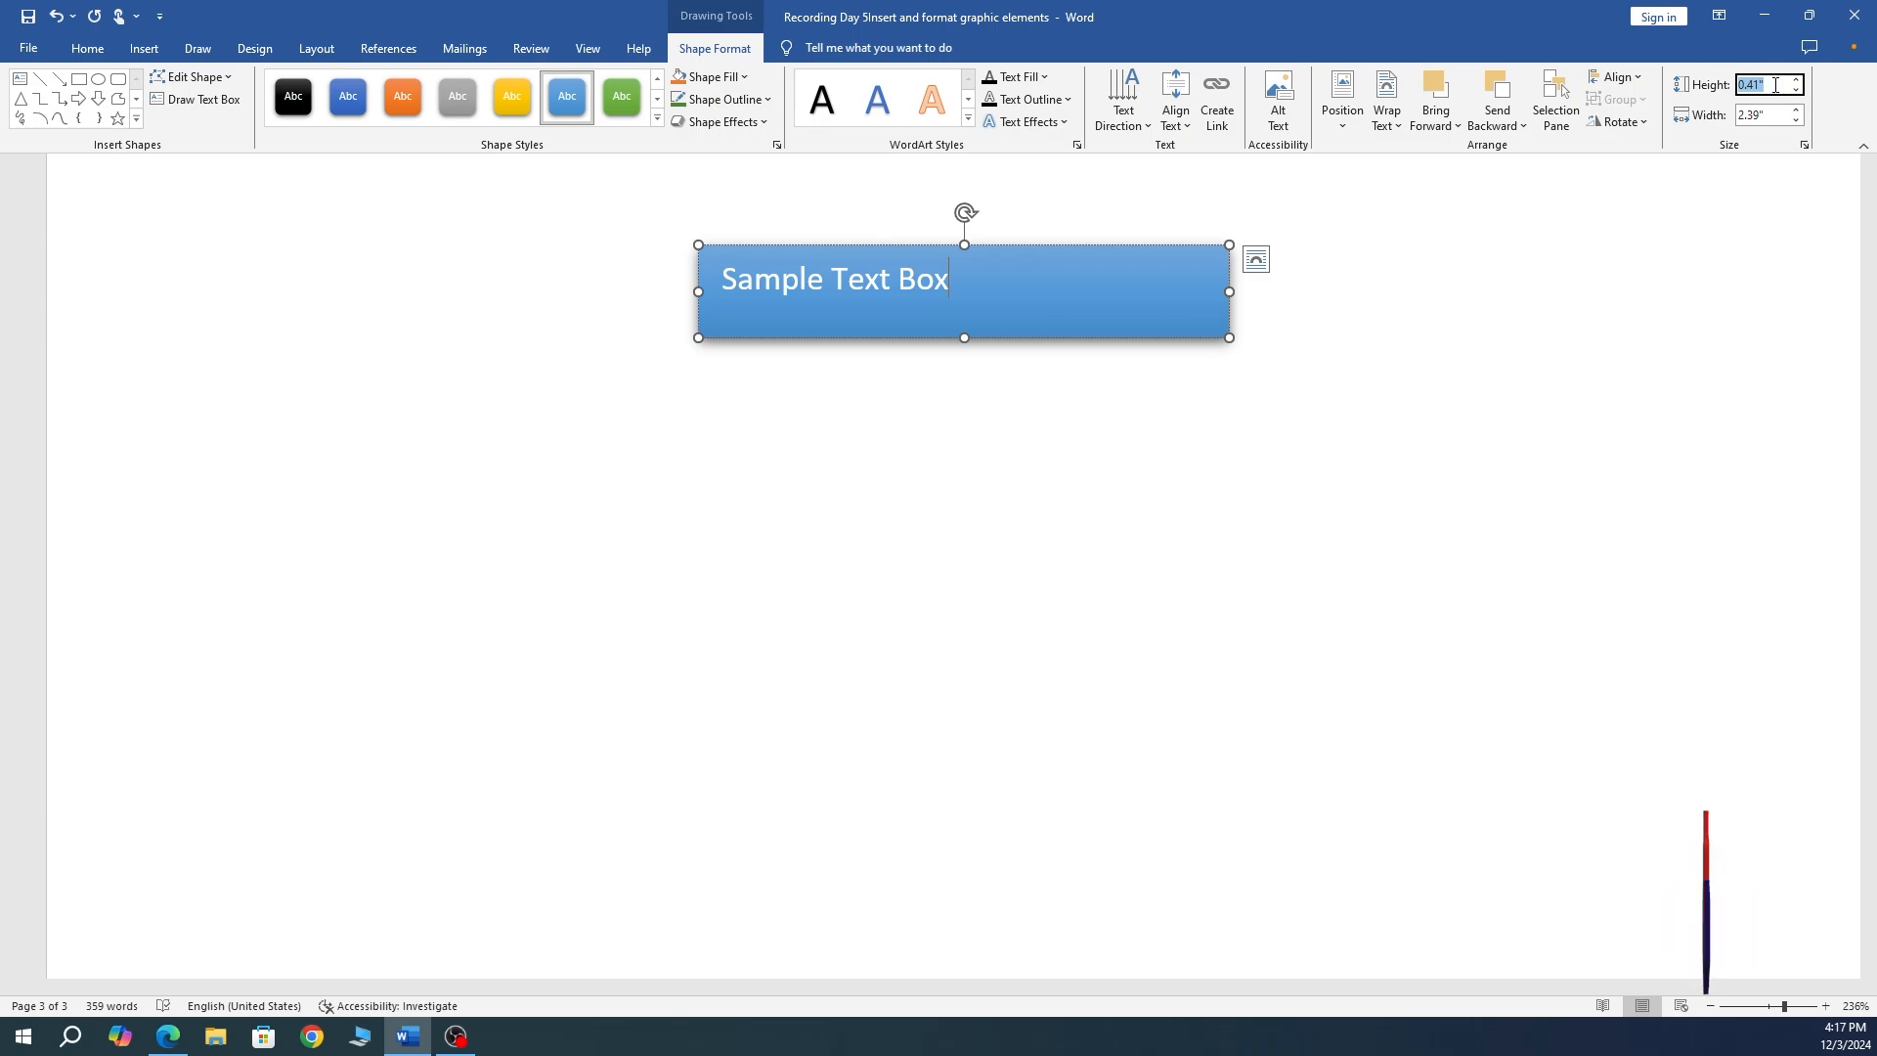
pyautogui.write('5')
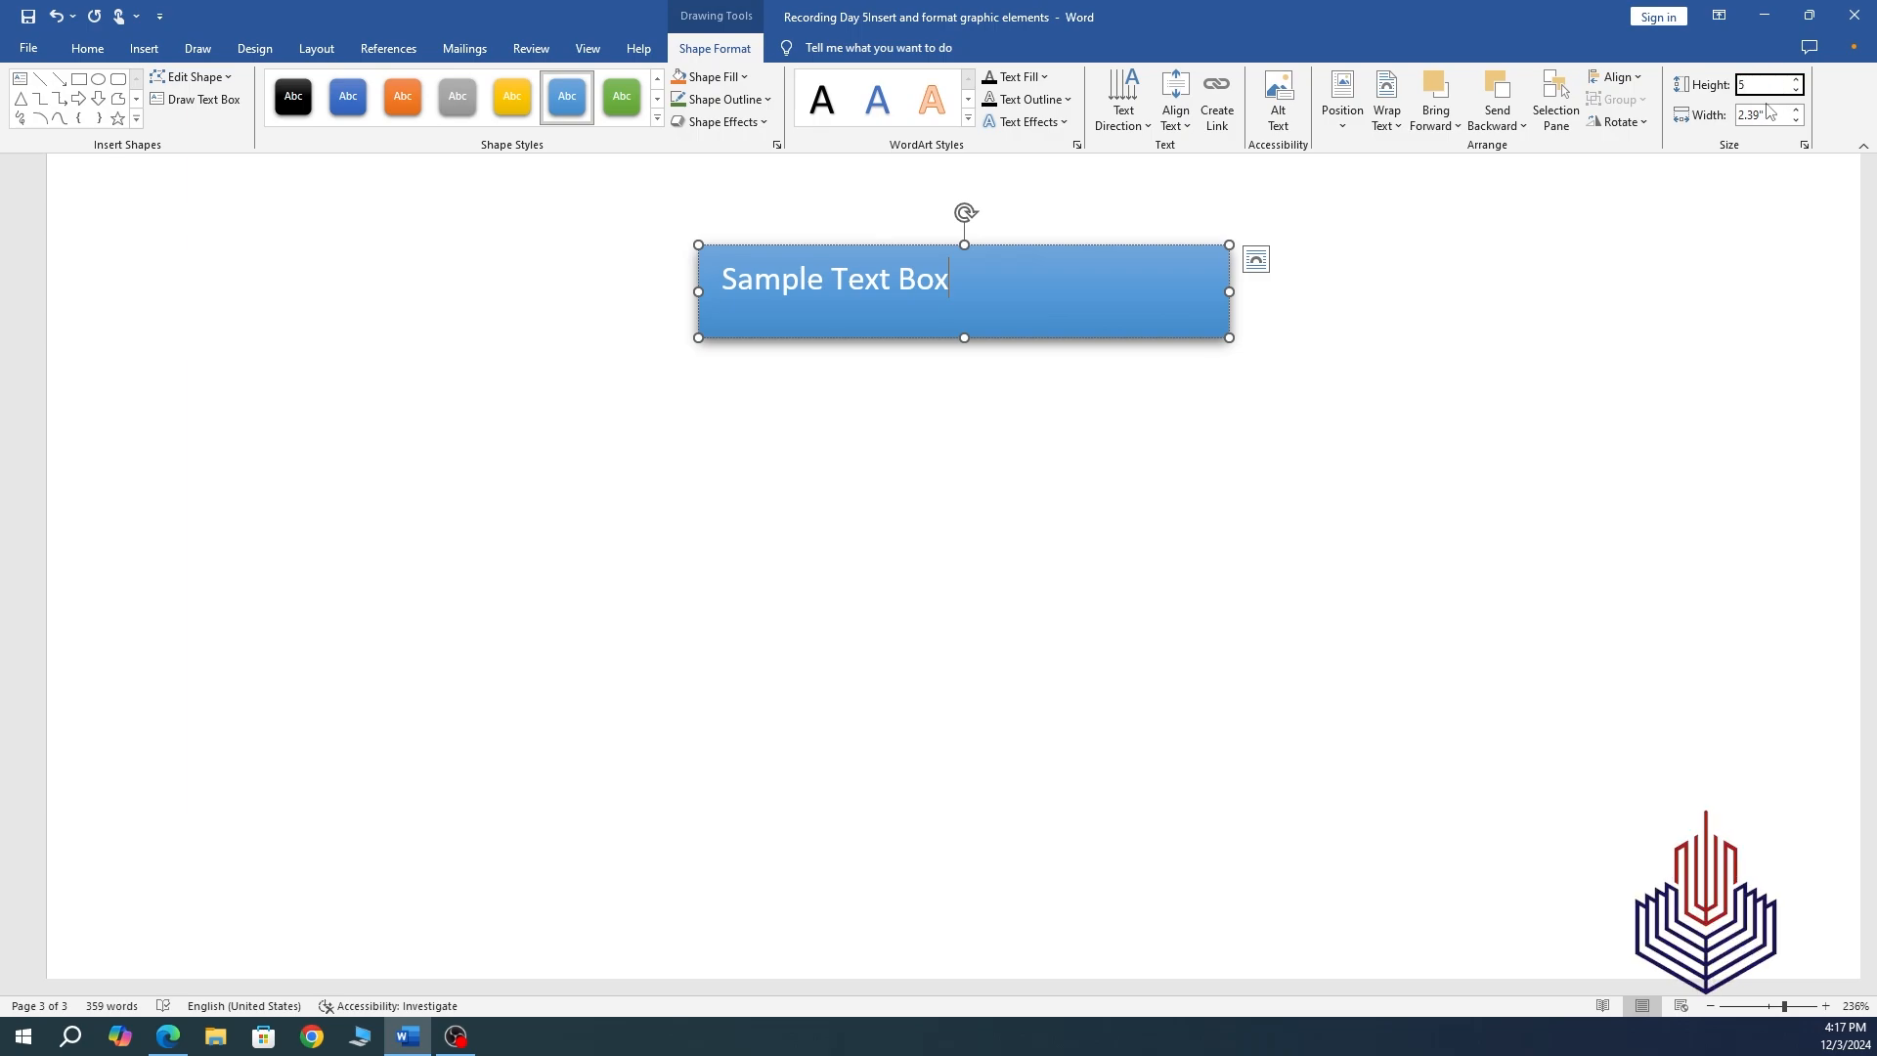
pyautogui.click(1770, 113)
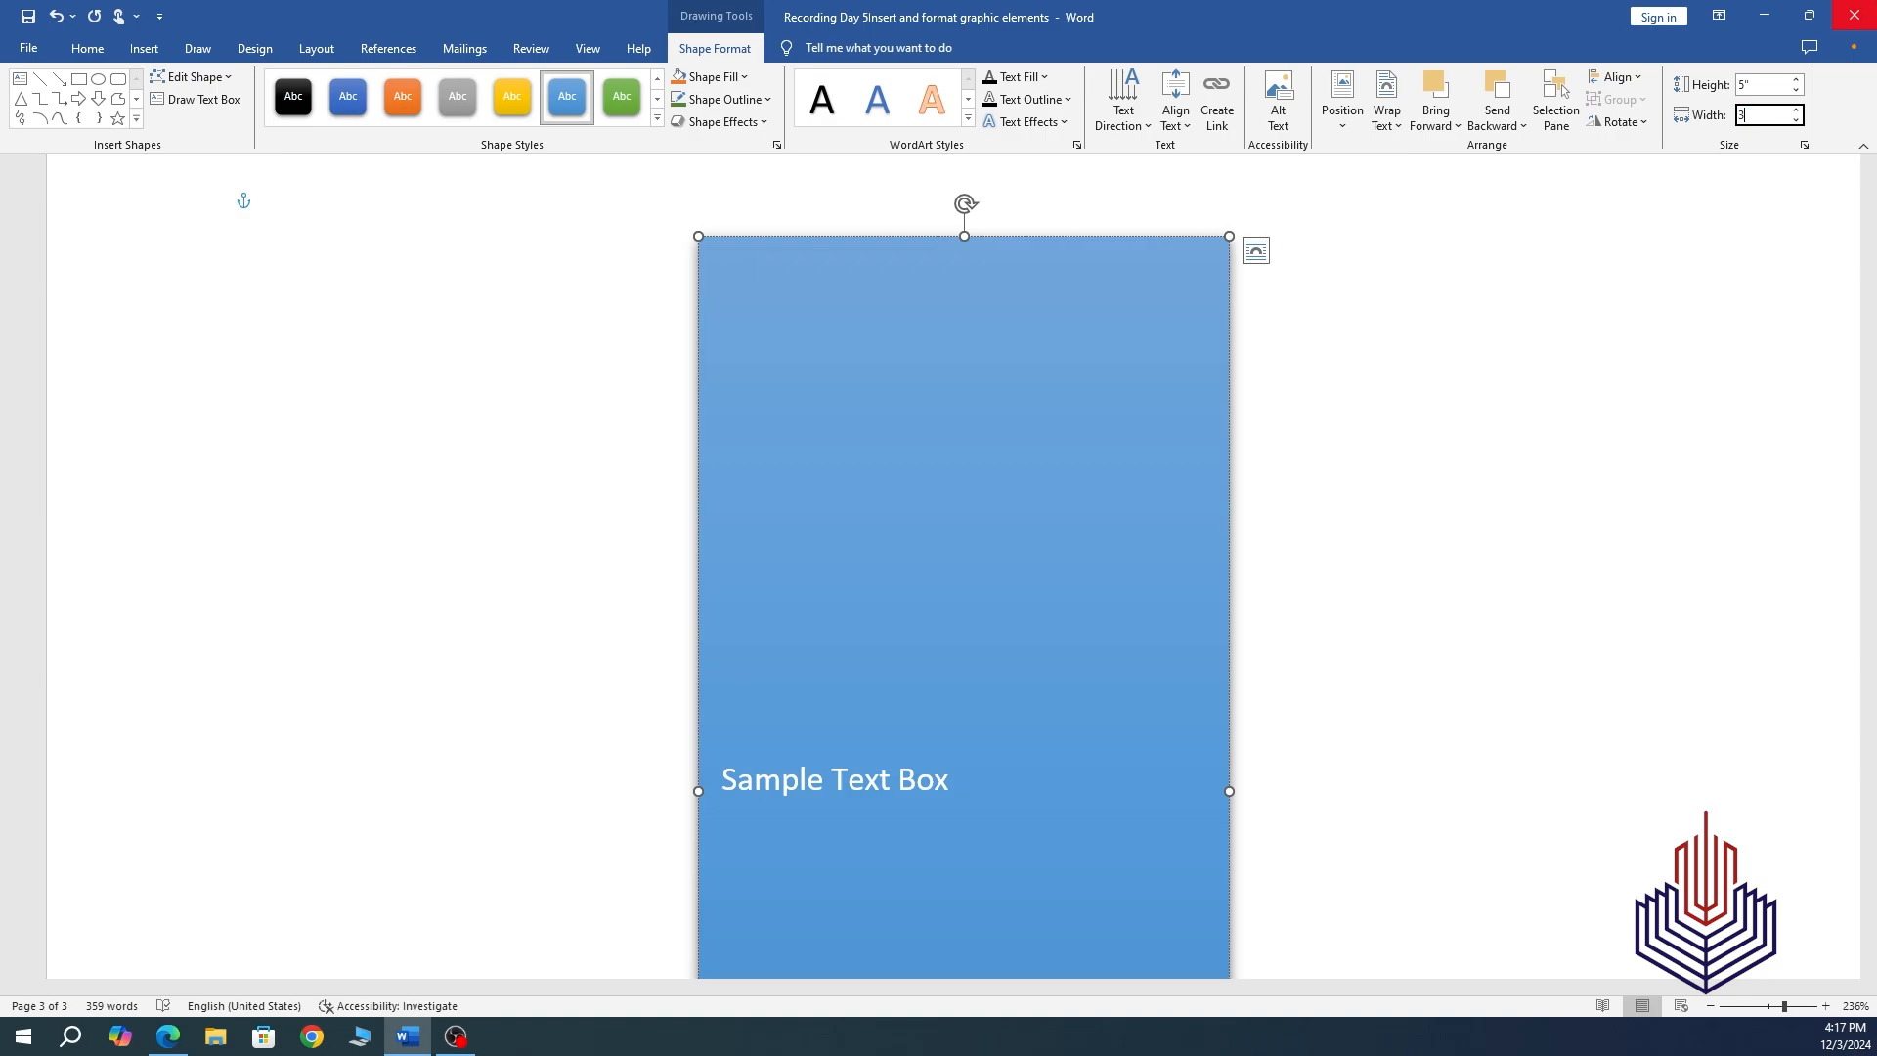
pyautogui.write('3')
pyautogui.press('Return')
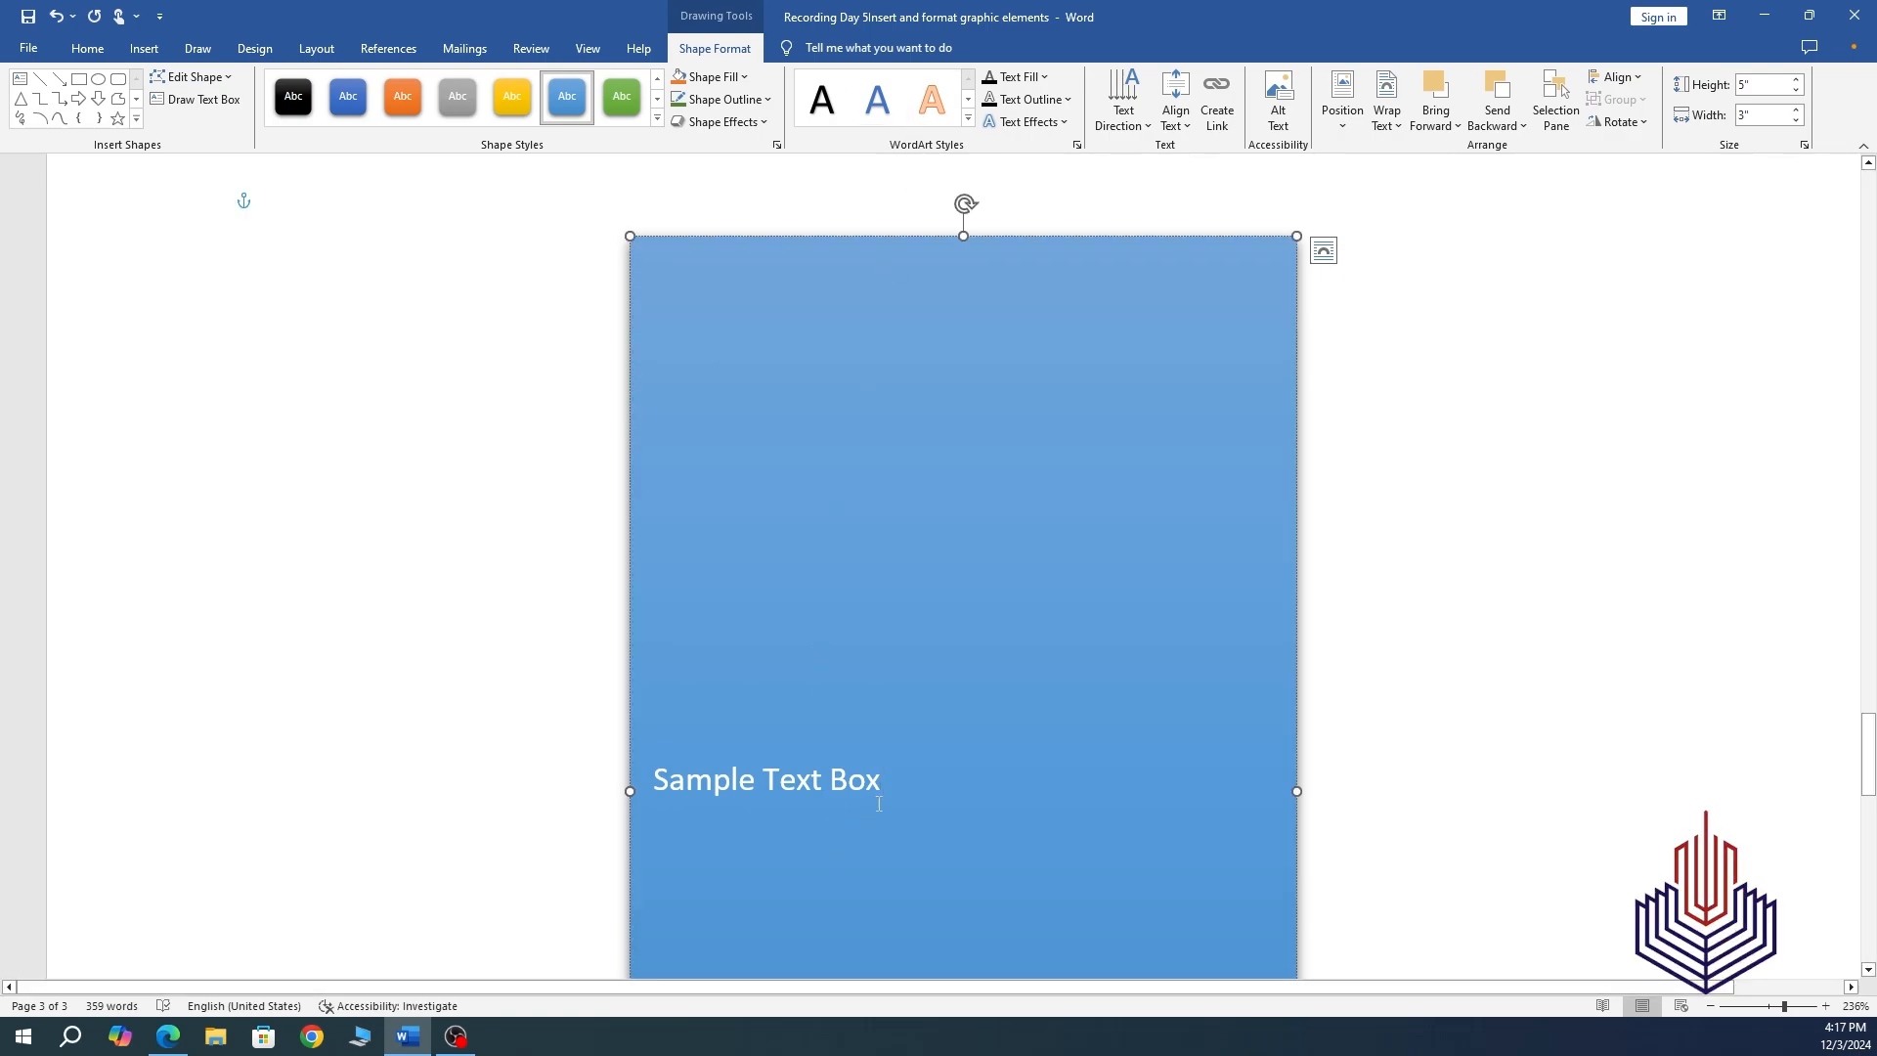
# Style the 'Sample Text Box' text as orange WordArt, leaving vertical alignment unchanged.
pyautogui.moveTo(879, 804); pyautogui.dragTo(655, 968)
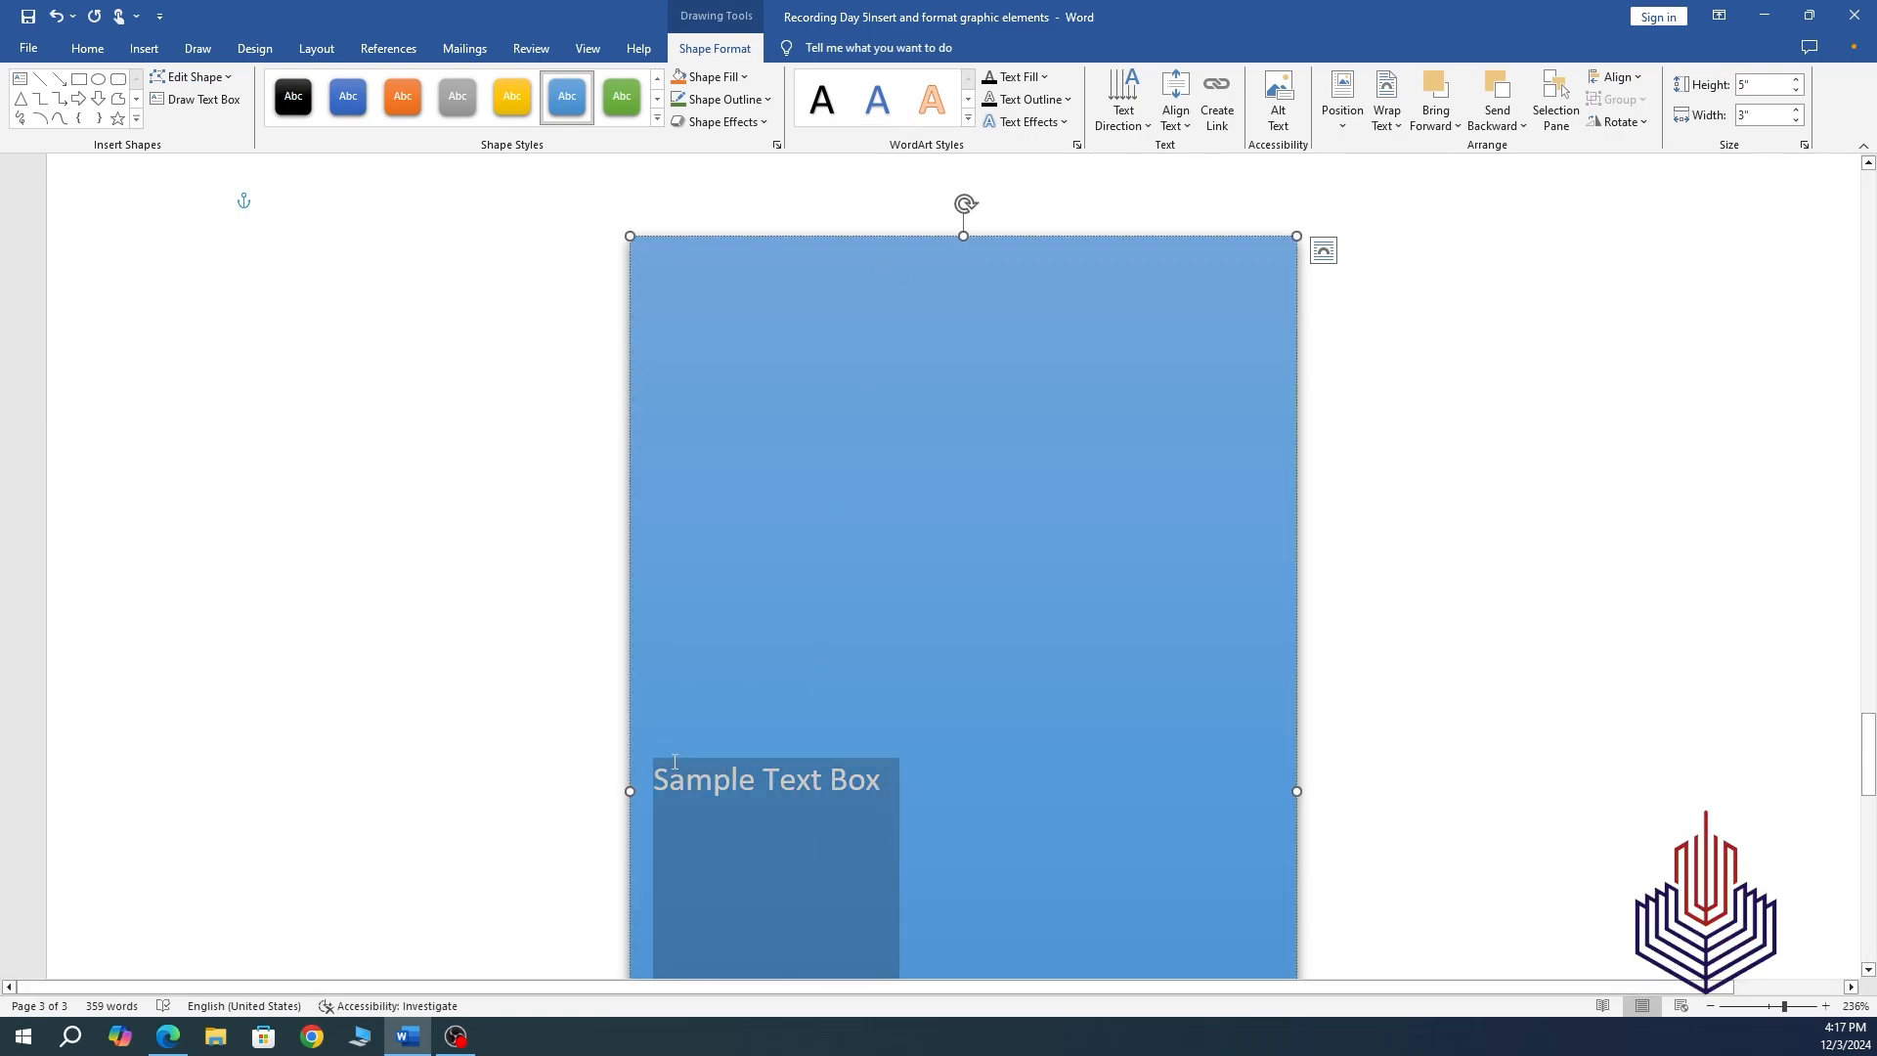
pyautogui.click(933, 99)
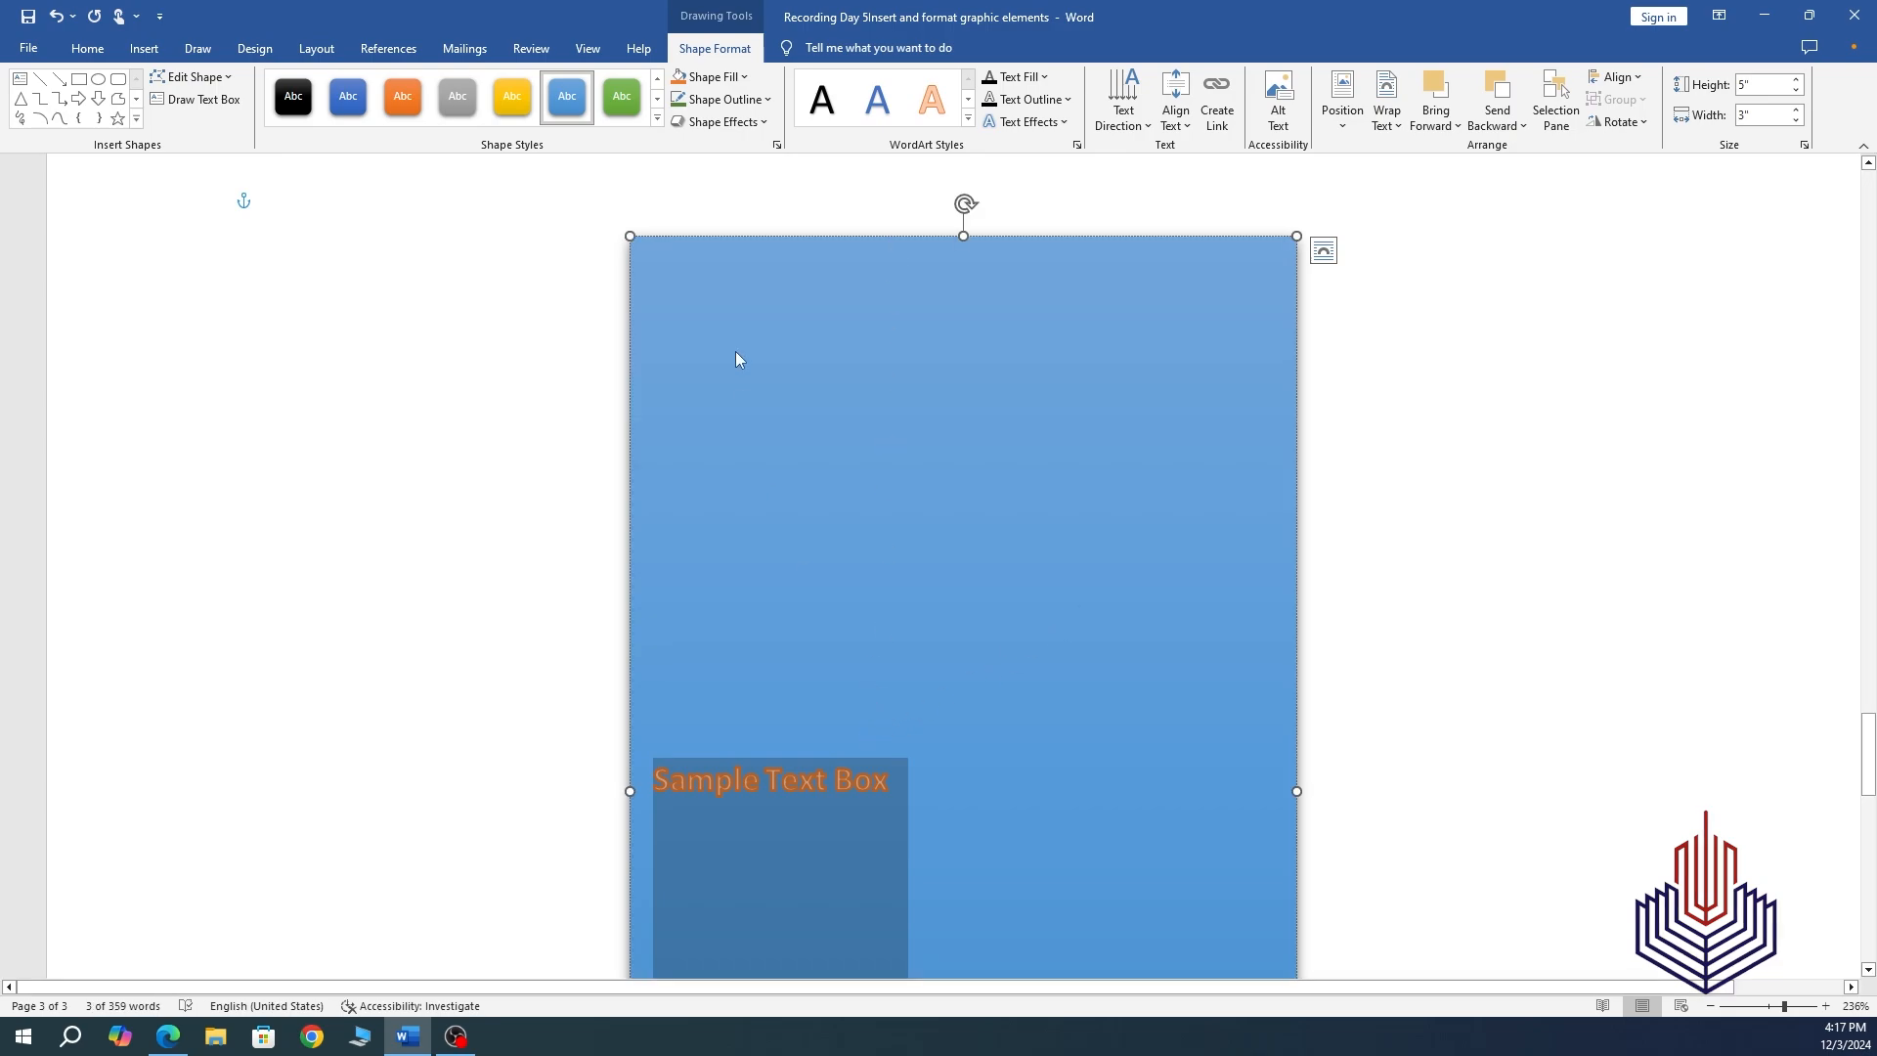
pyautogui.click(1173, 118)
pyautogui.click(1191, 223)
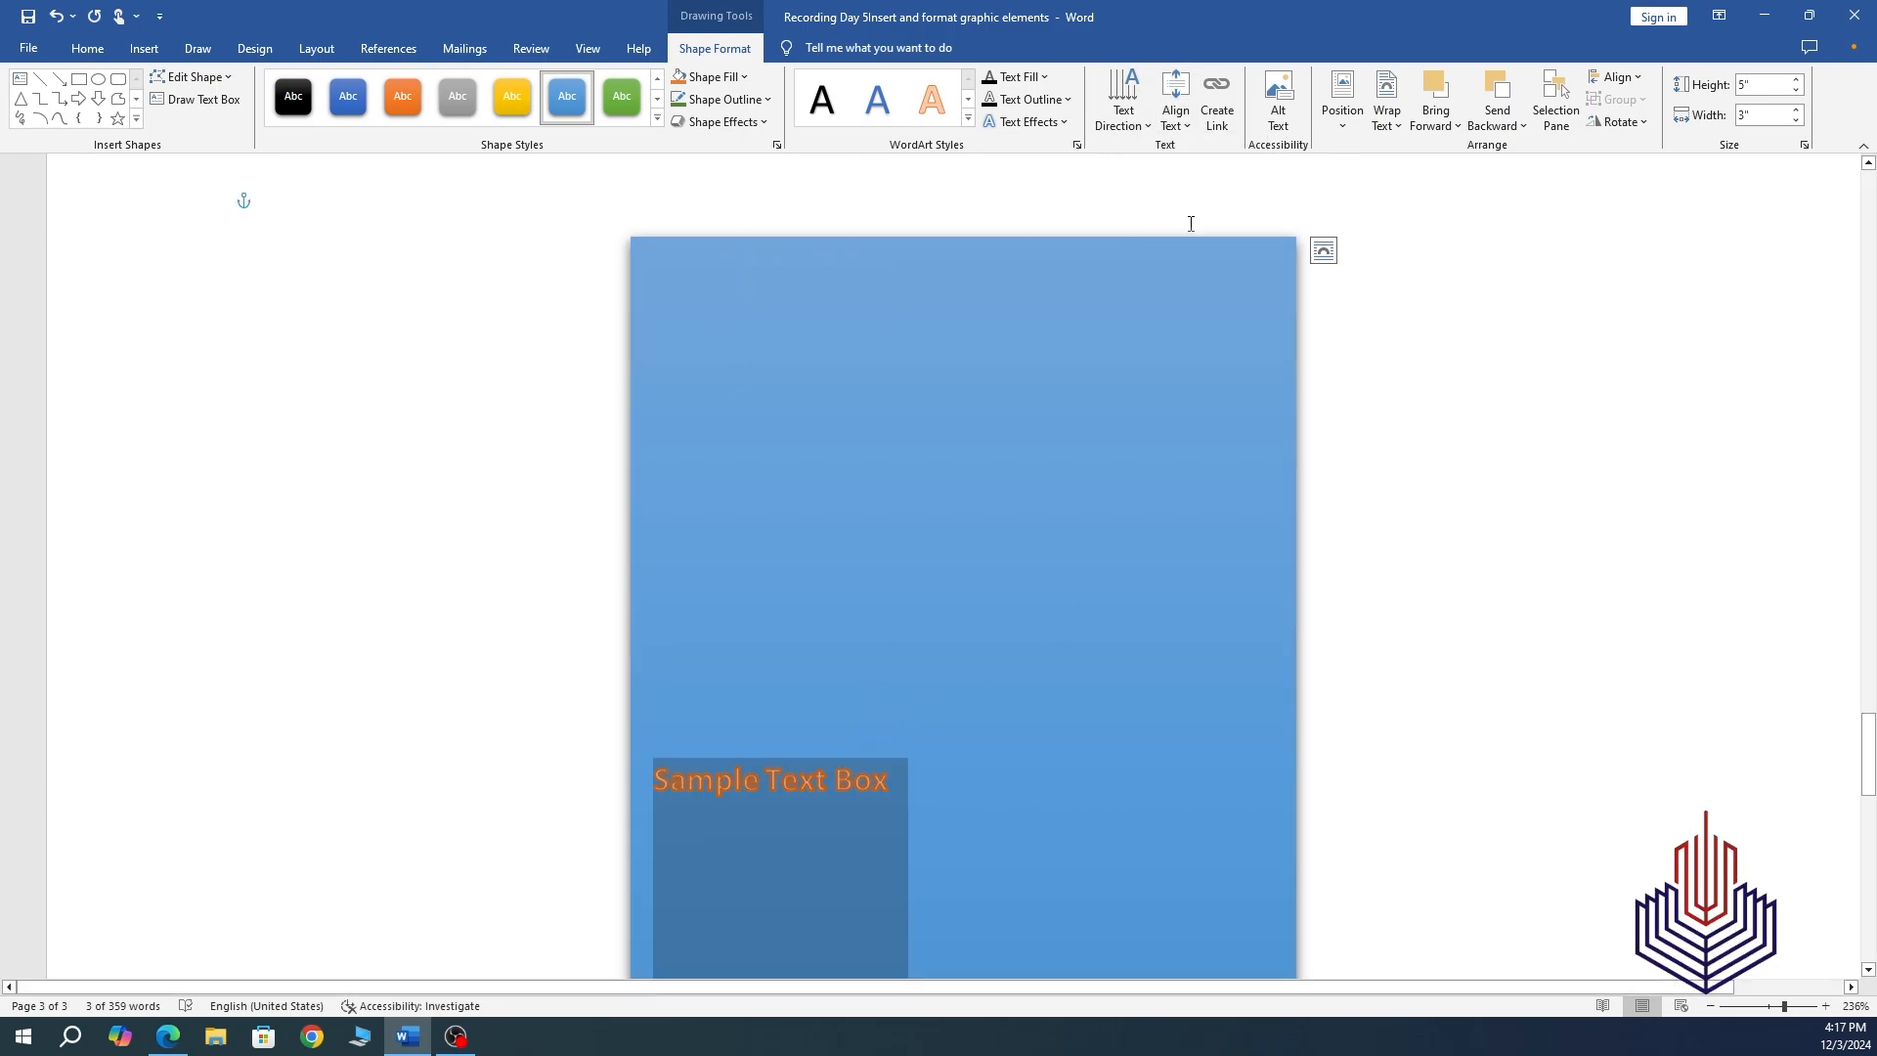
pyautogui.click(1124, 234)
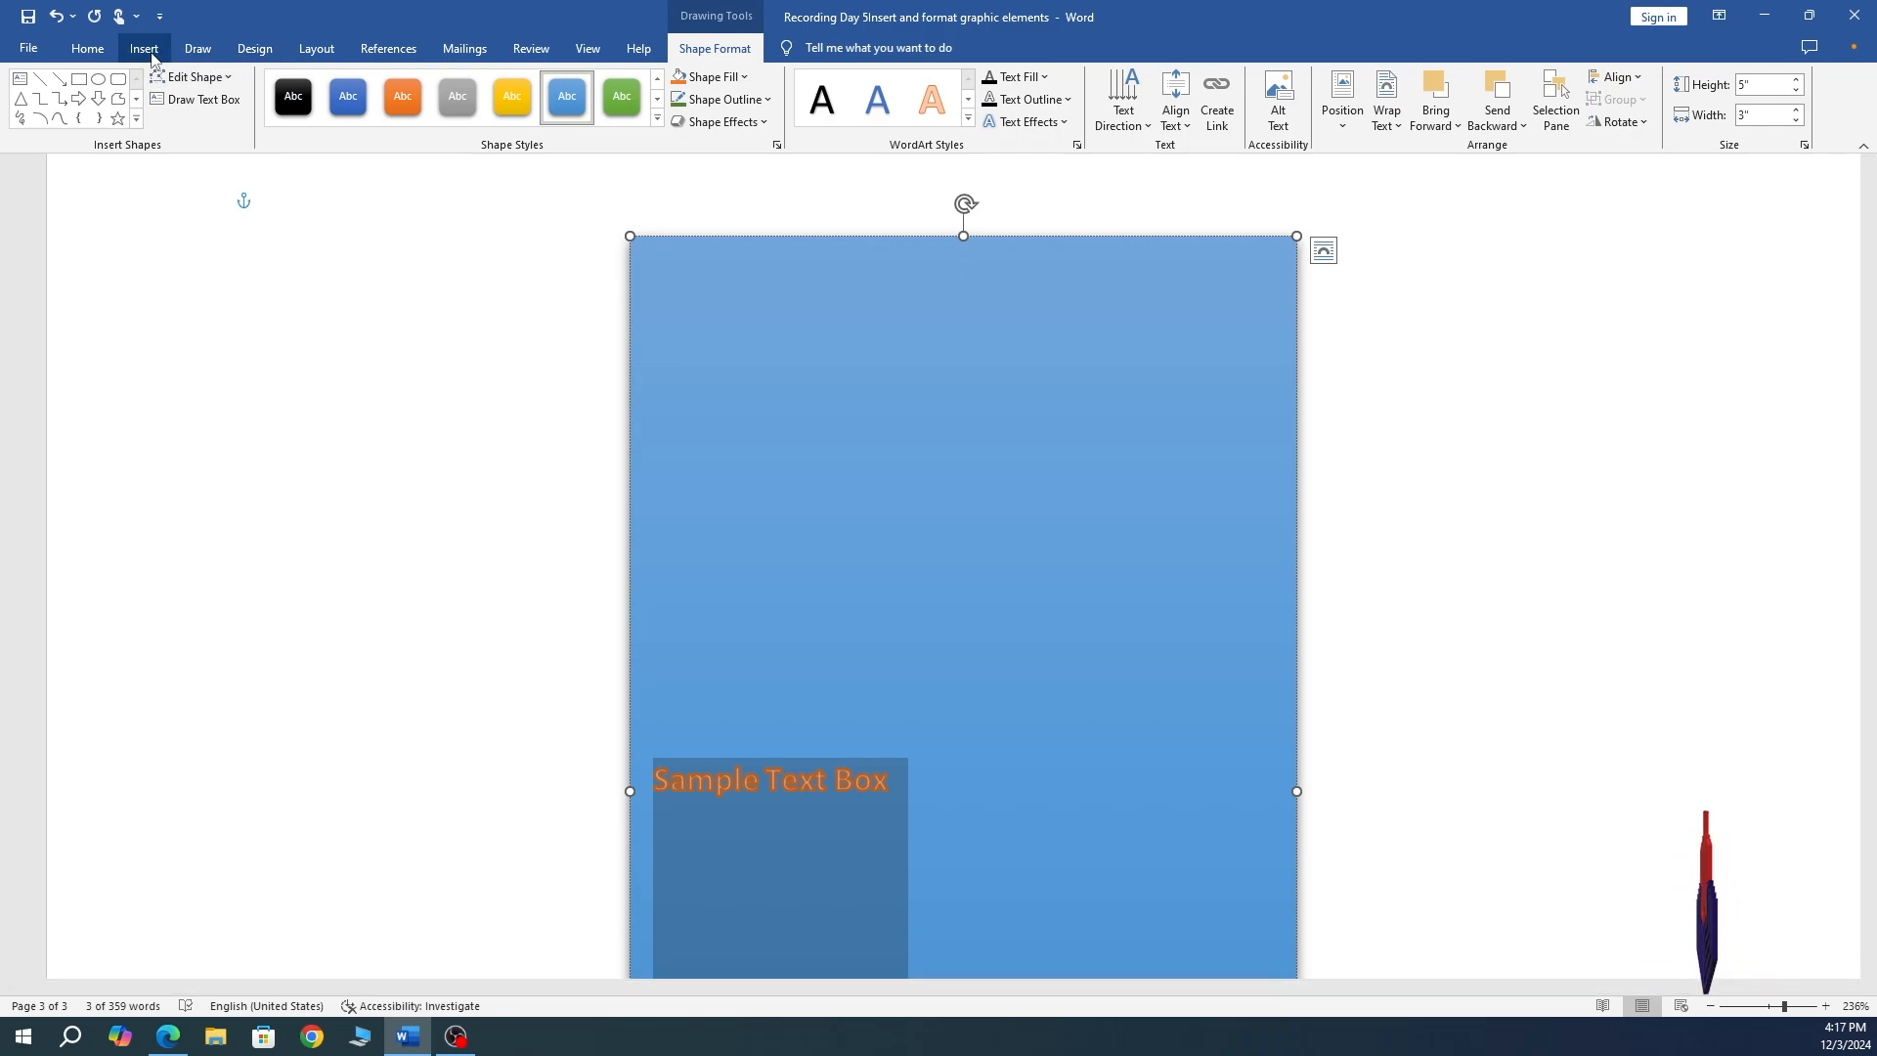
# Add three blank lines below the blue box and bring up the Shapes gallery.
pyautogui.click(145, 49)
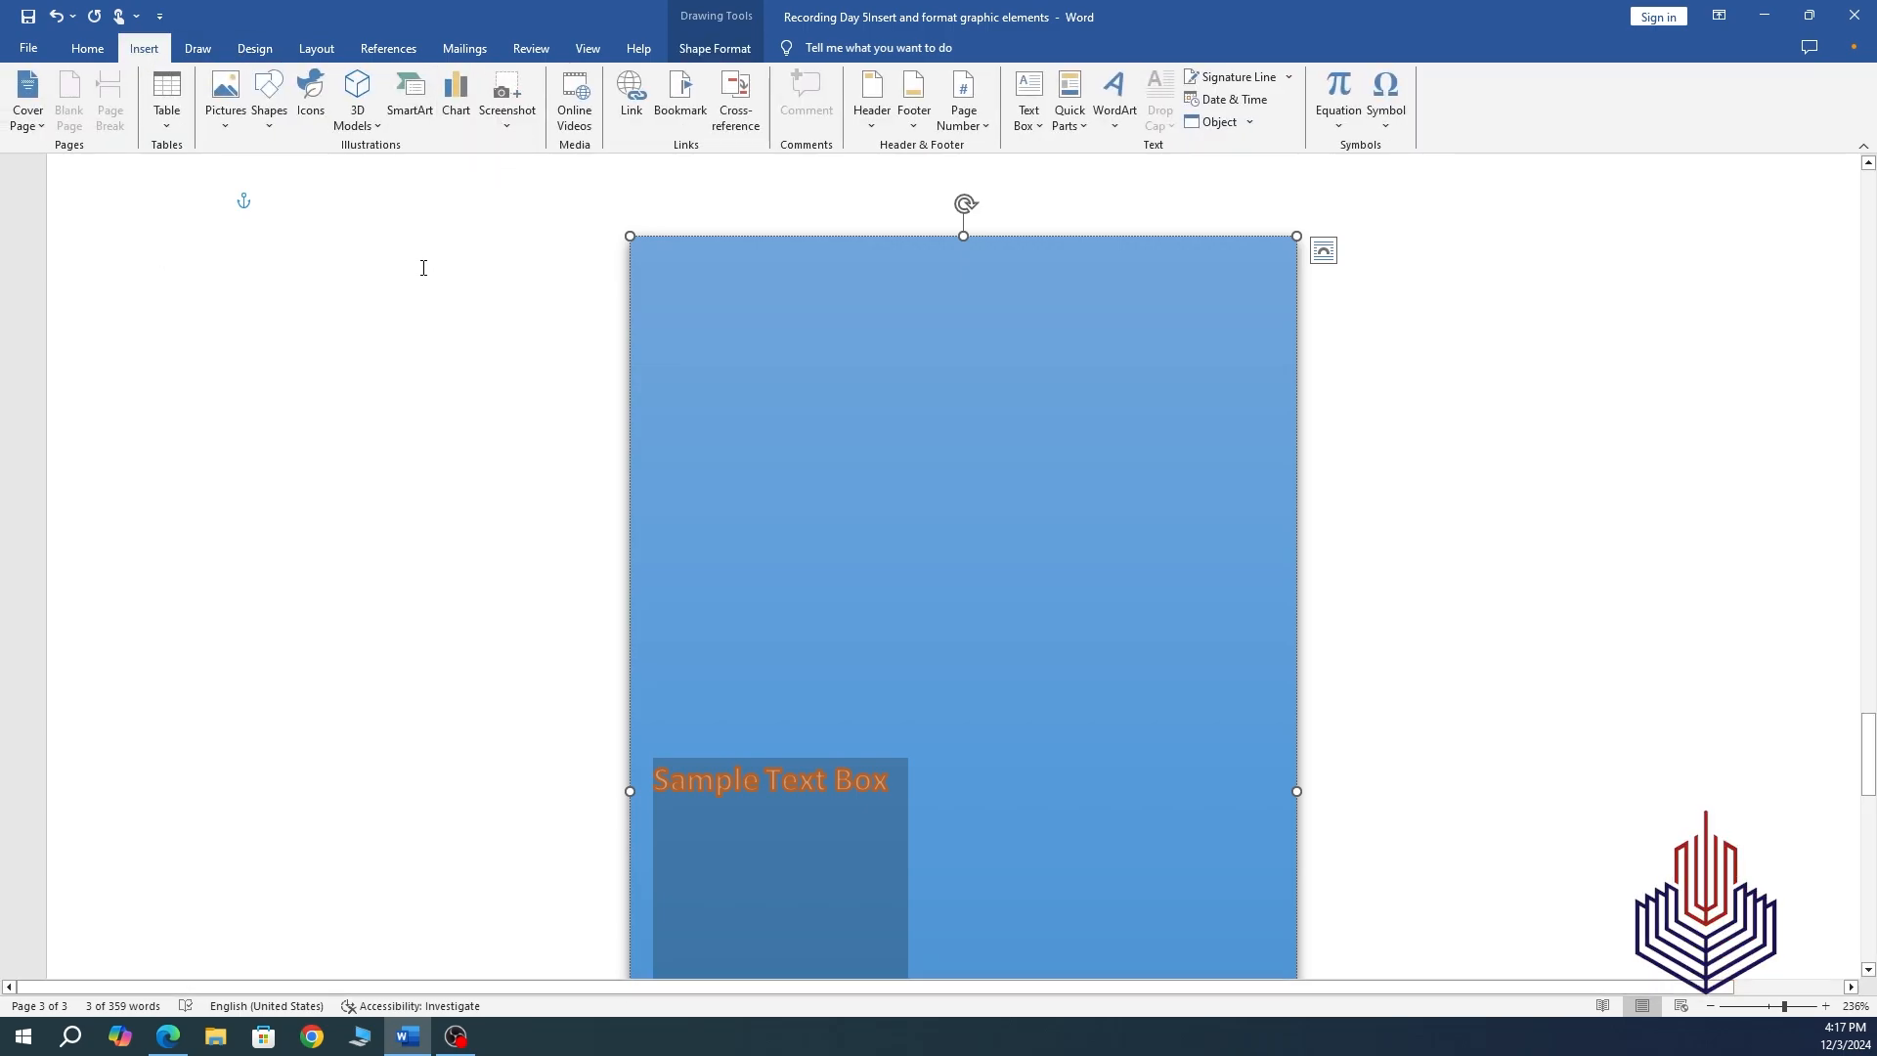
pyautogui.click(428, 541)
pyautogui.scroll(-12, 545, 557)
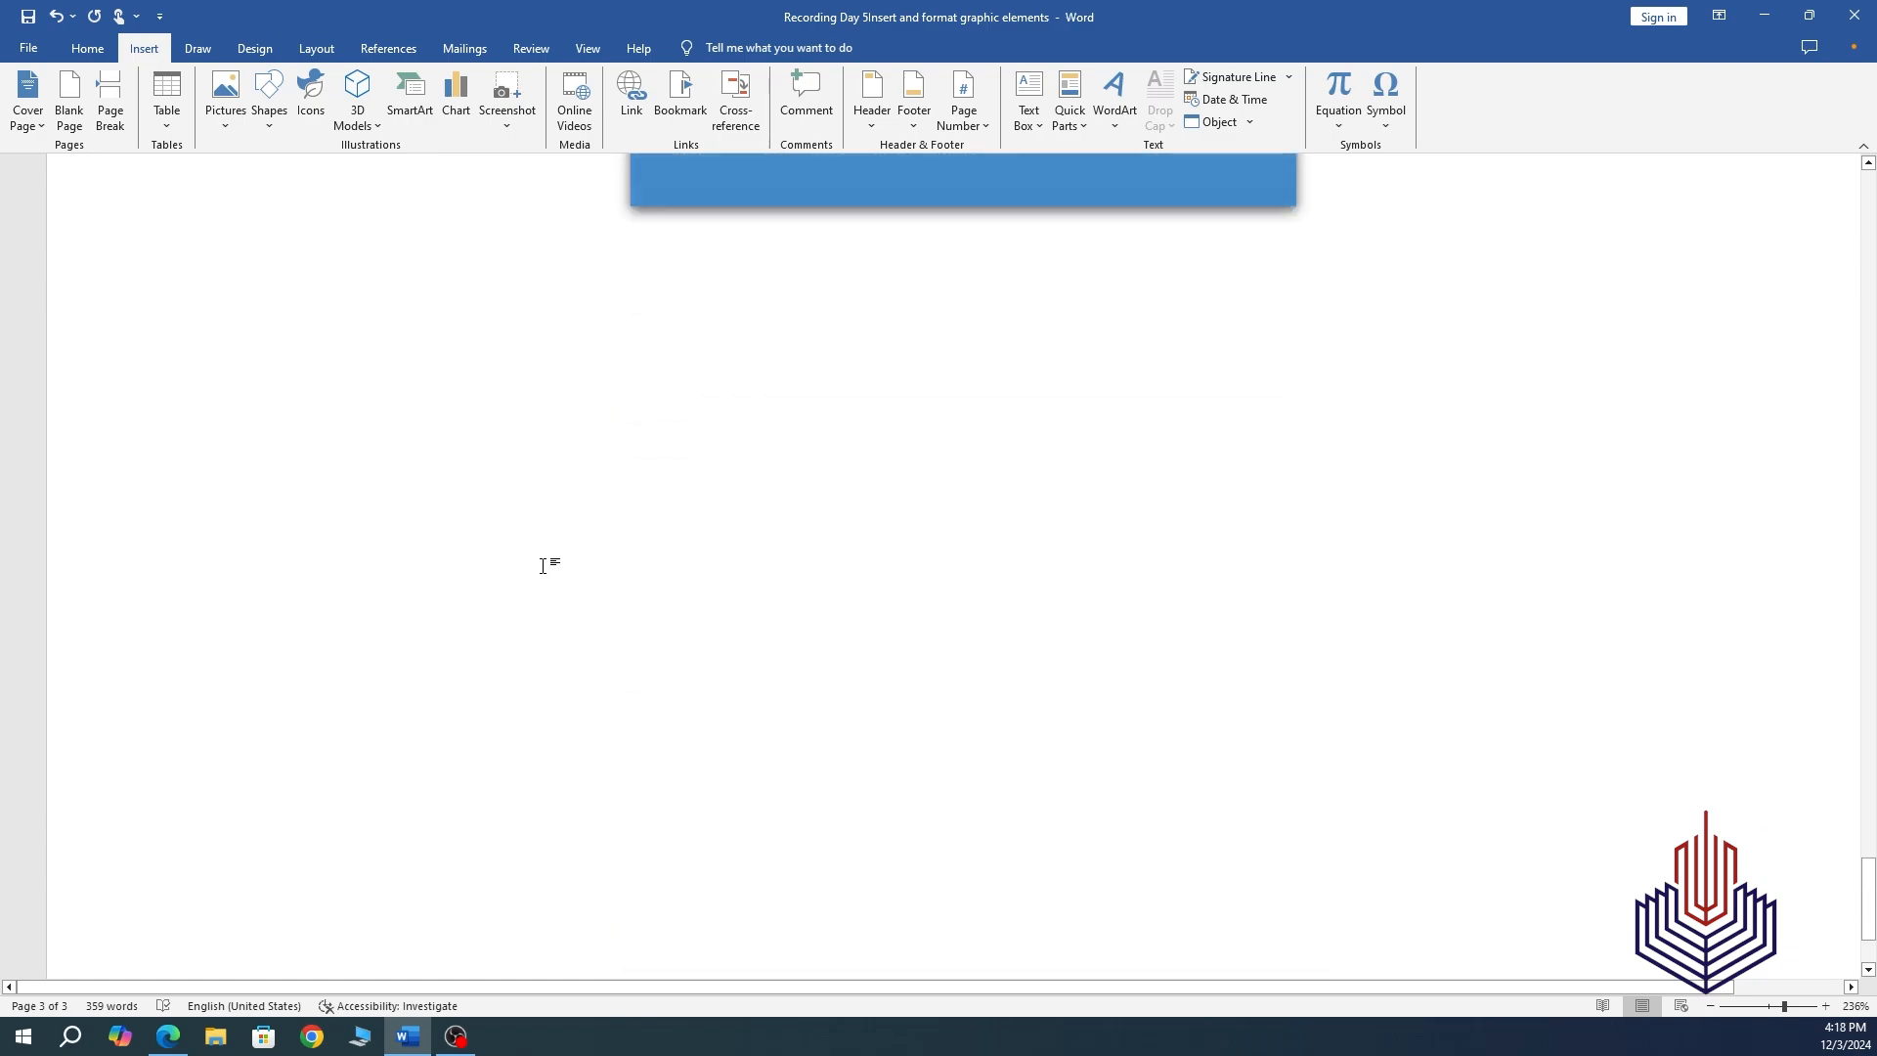
pyautogui.scroll(3, 718, 482)
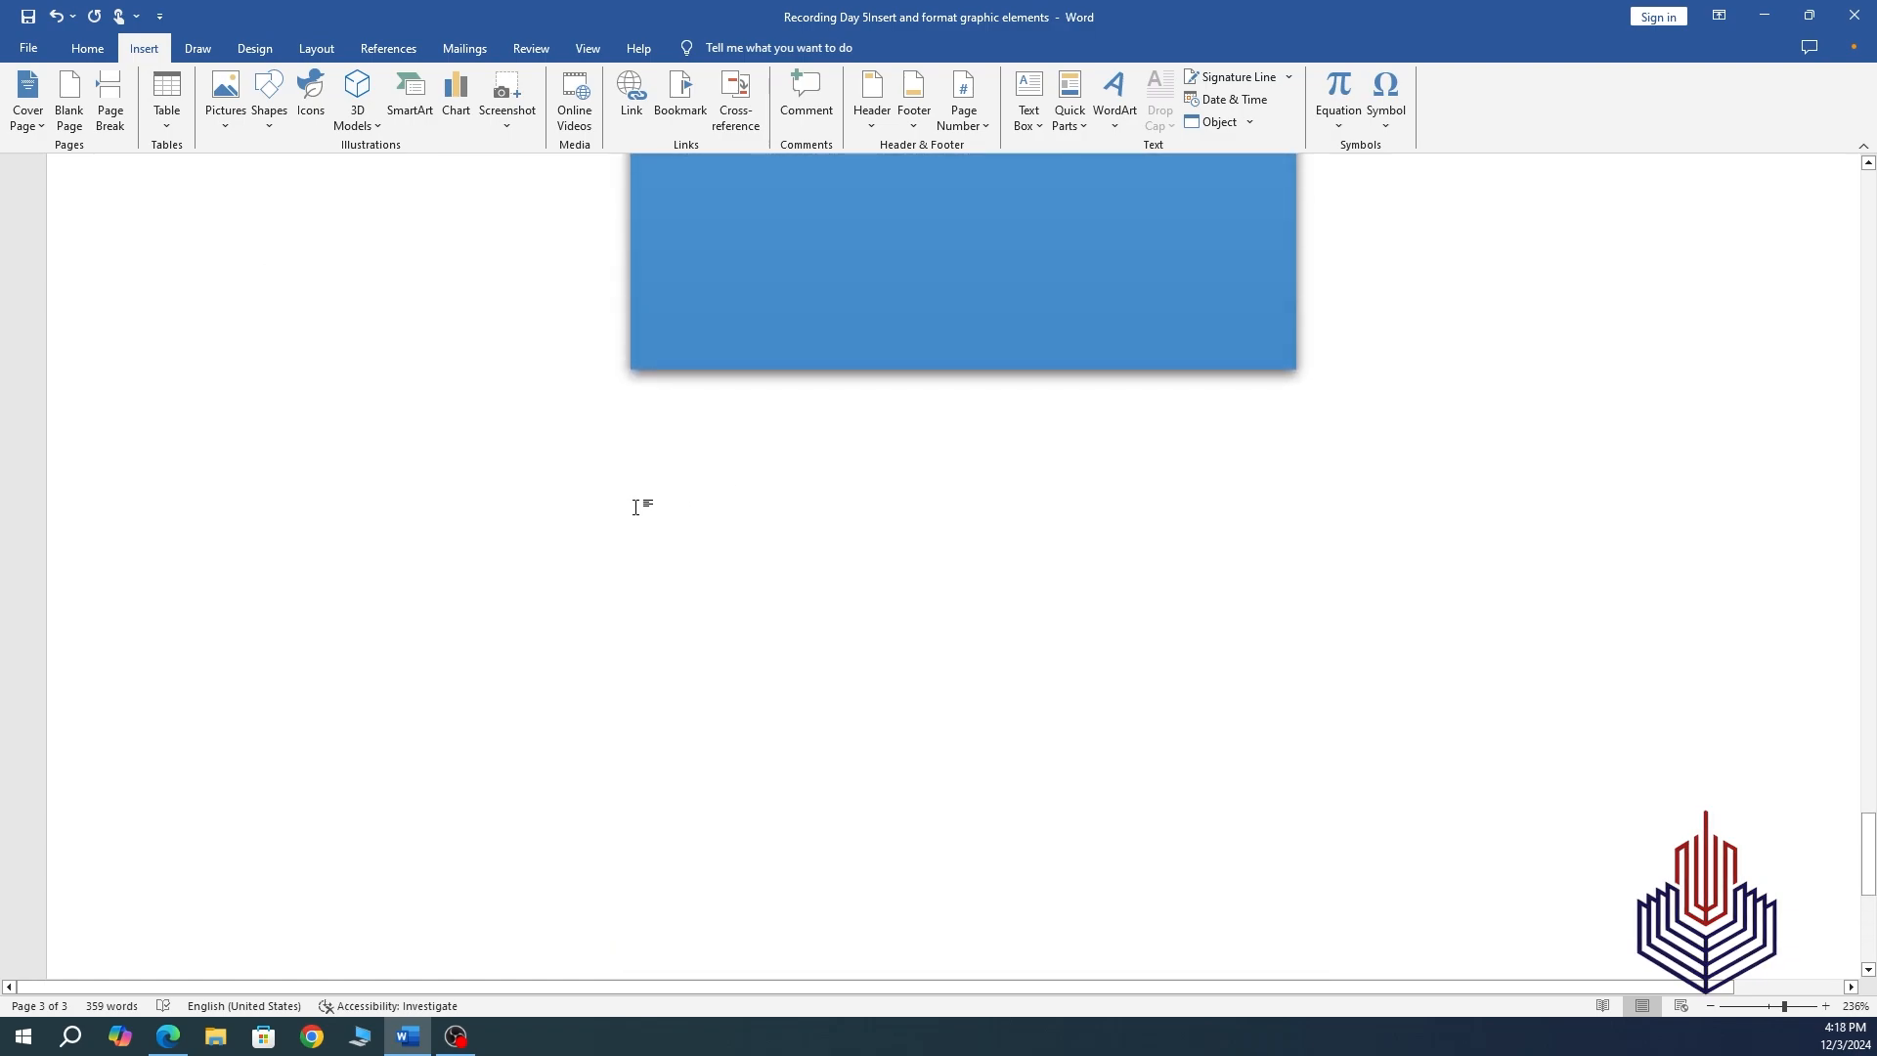
pyautogui.press('Return')
pyautogui.press('Return')
pyautogui.press('Return')
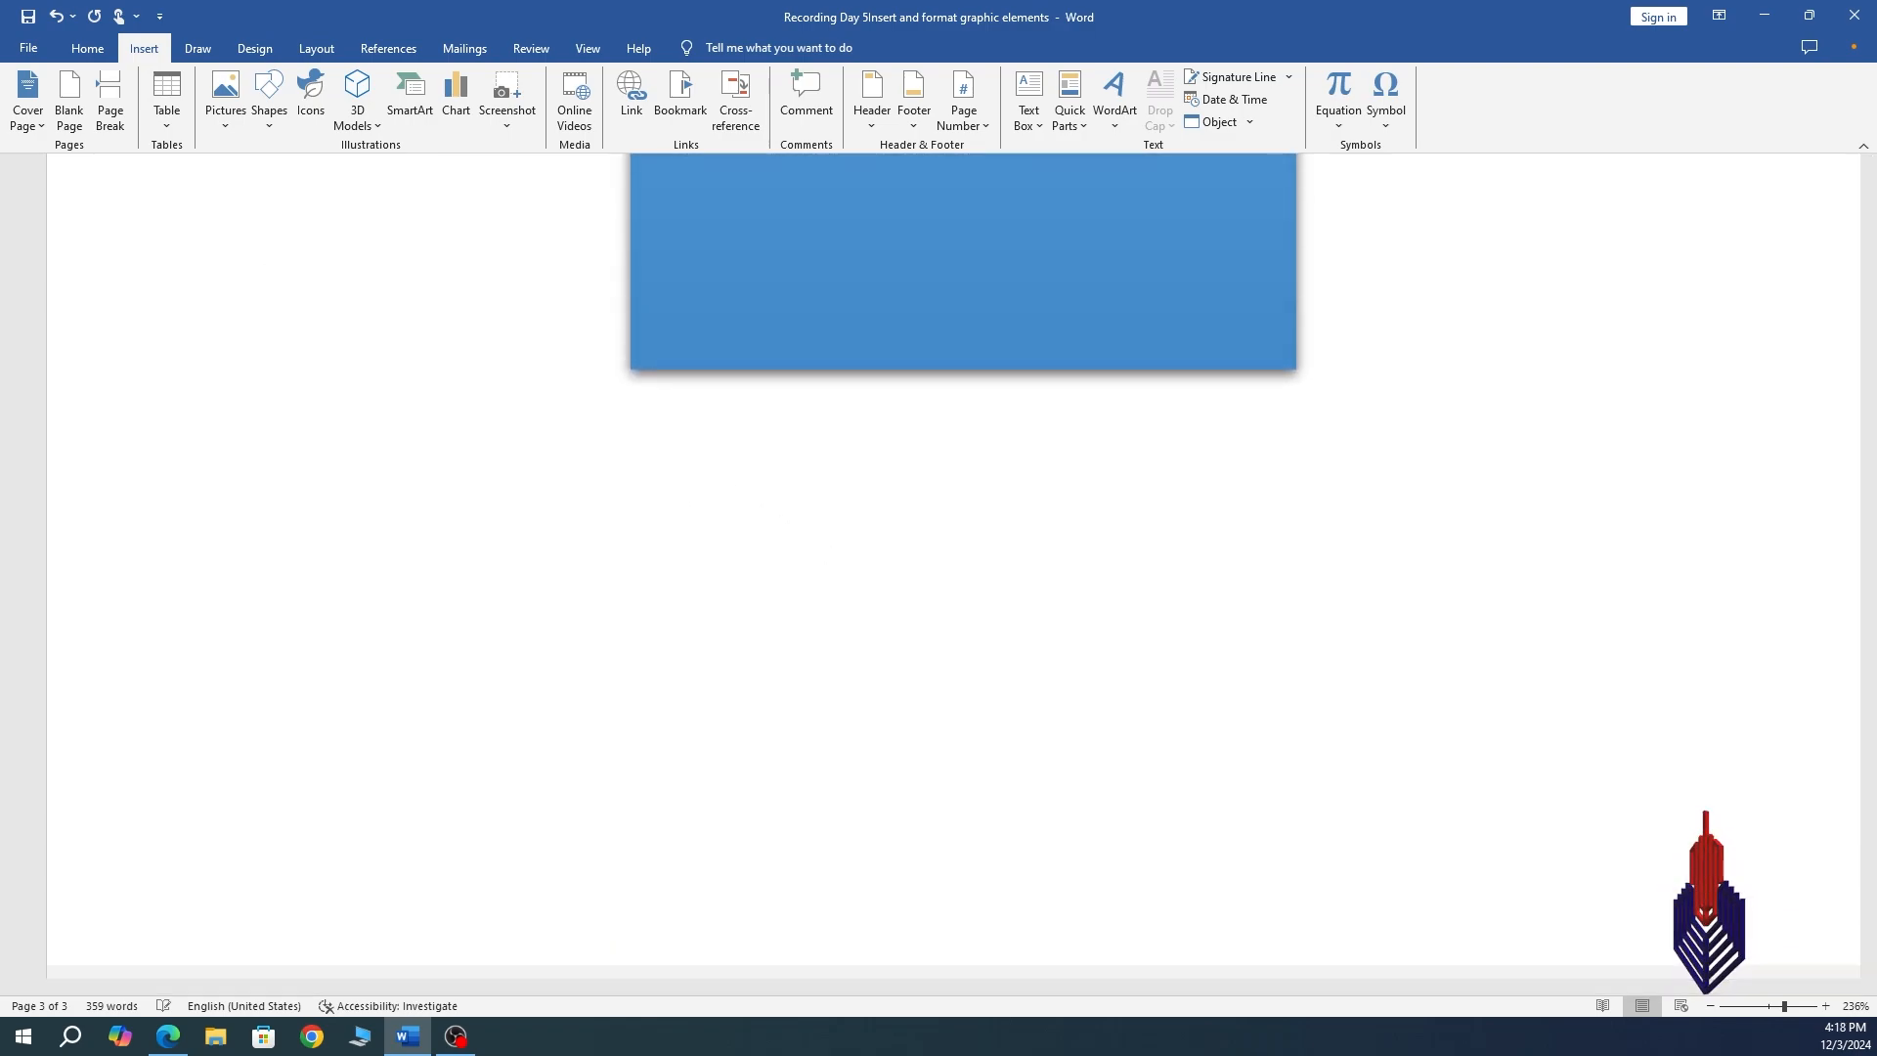
pyautogui.press('Return')
pyautogui.press('Return')
pyautogui.press('Return')
pyautogui.press('Return')
pyautogui.press('Return')
pyautogui.press('Return')
pyautogui.press('Return')
pyautogui.press('Return')
pyautogui.press('Return')
pyautogui.press('Return')
pyautogui.press('Return')
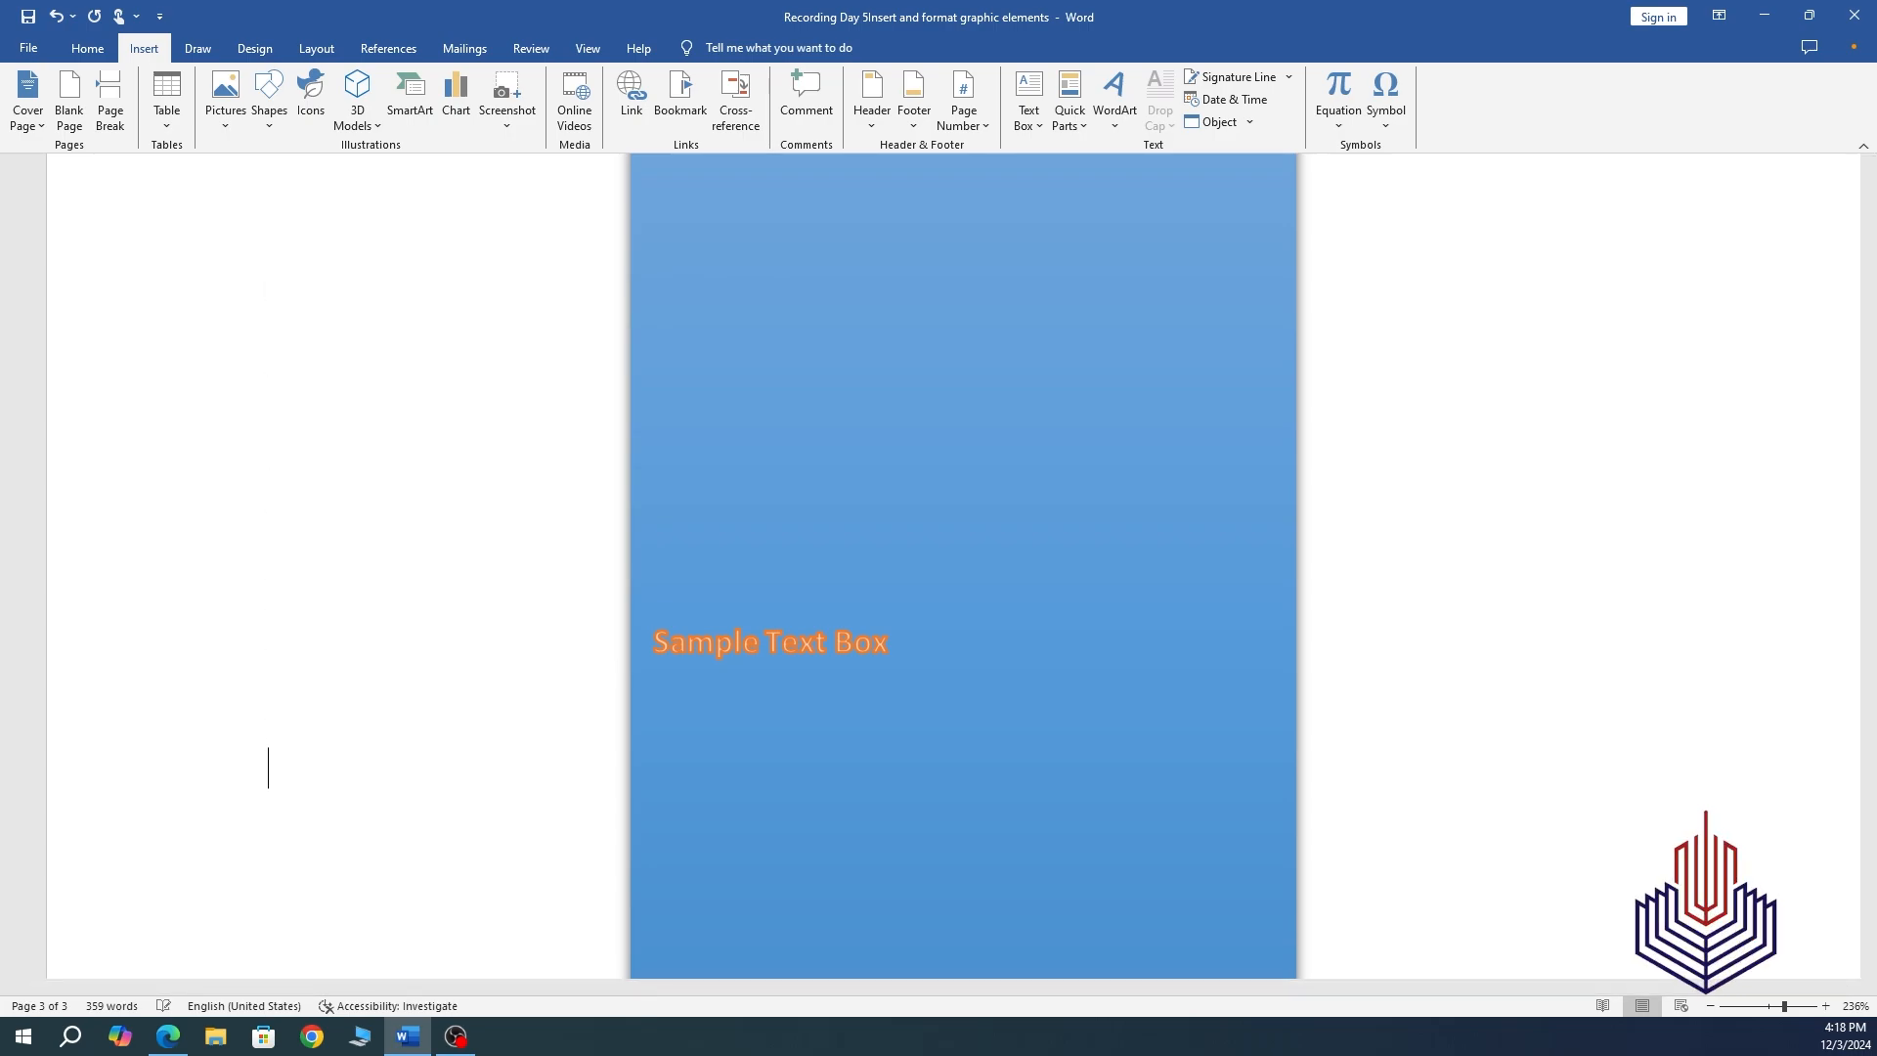
pyautogui.press('Return')
pyautogui.press('Return')
pyautogui.press('Return')
pyautogui.press('Return')
pyautogui.press('Return')
pyautogui.press('Return')
pyautogui.press('Return')
pyautogui.press('Return')
pyautogui.press('Return')
pyautogui.press('Return')
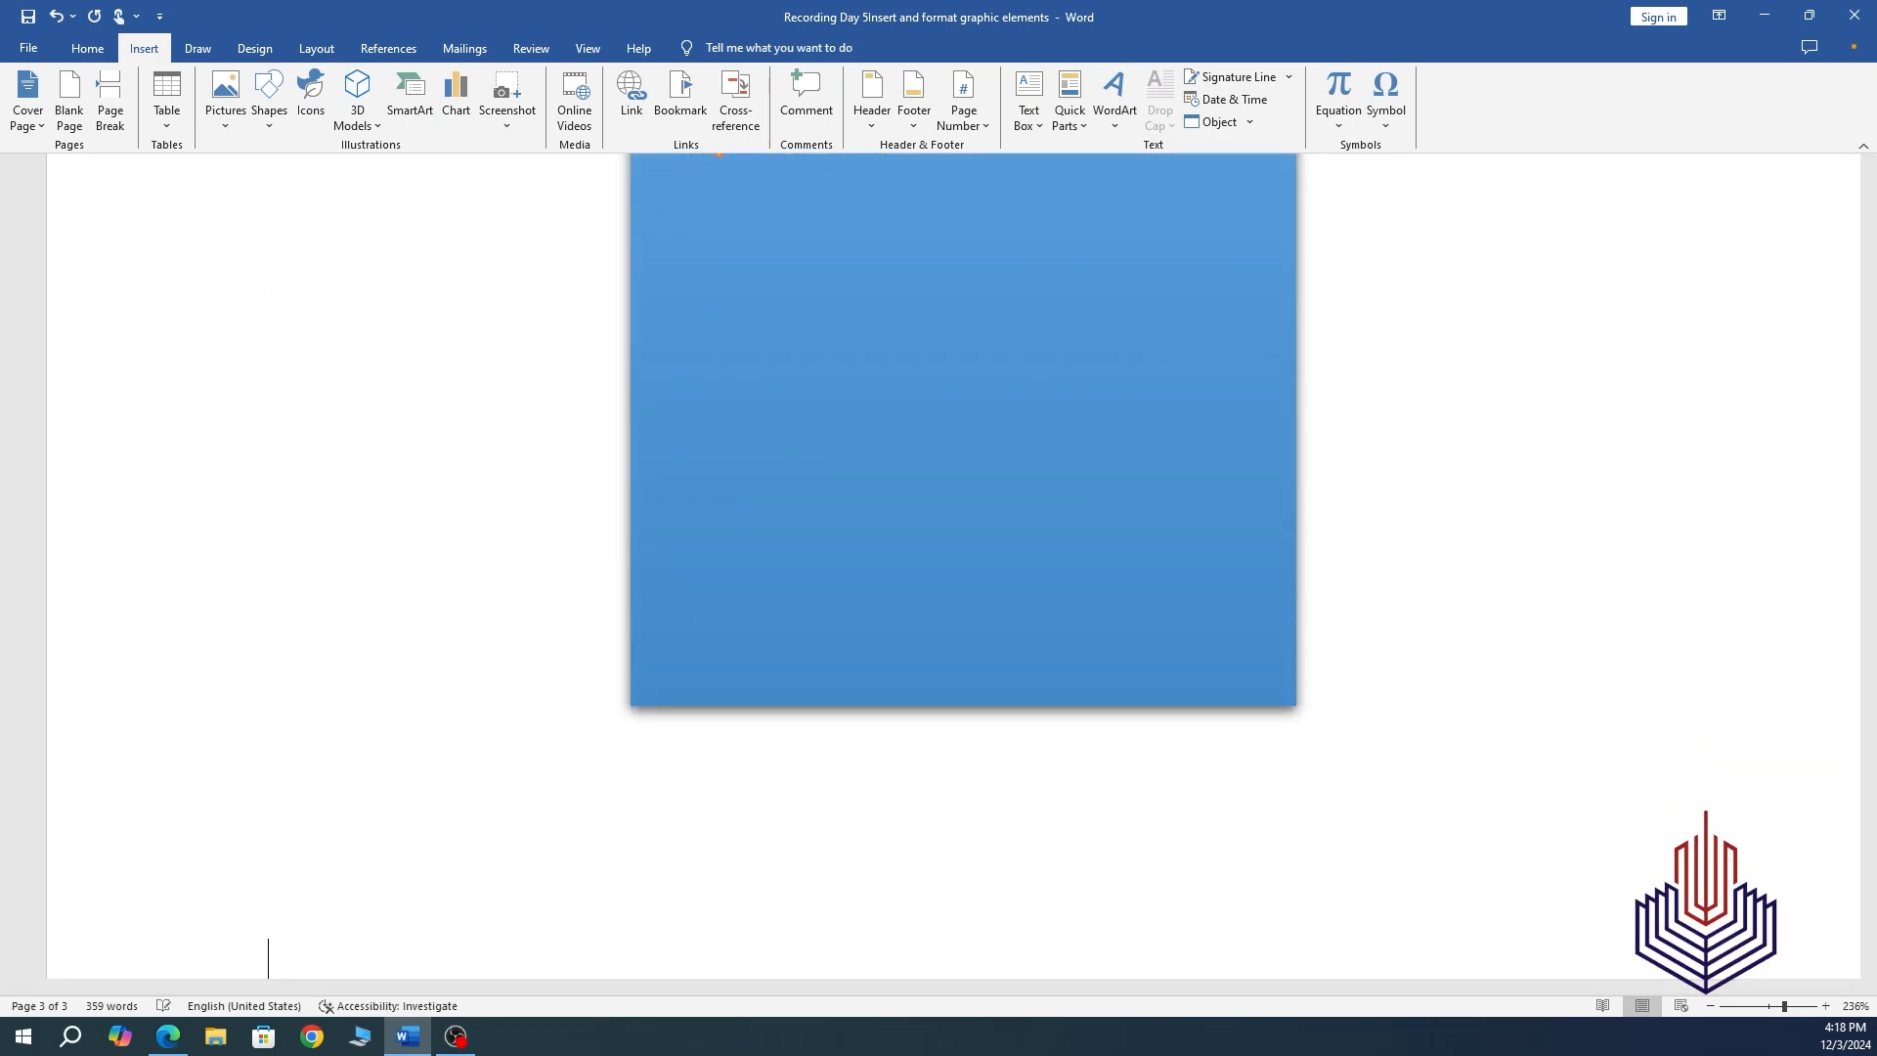
pyautogui.scroll(-4, 704, 502)
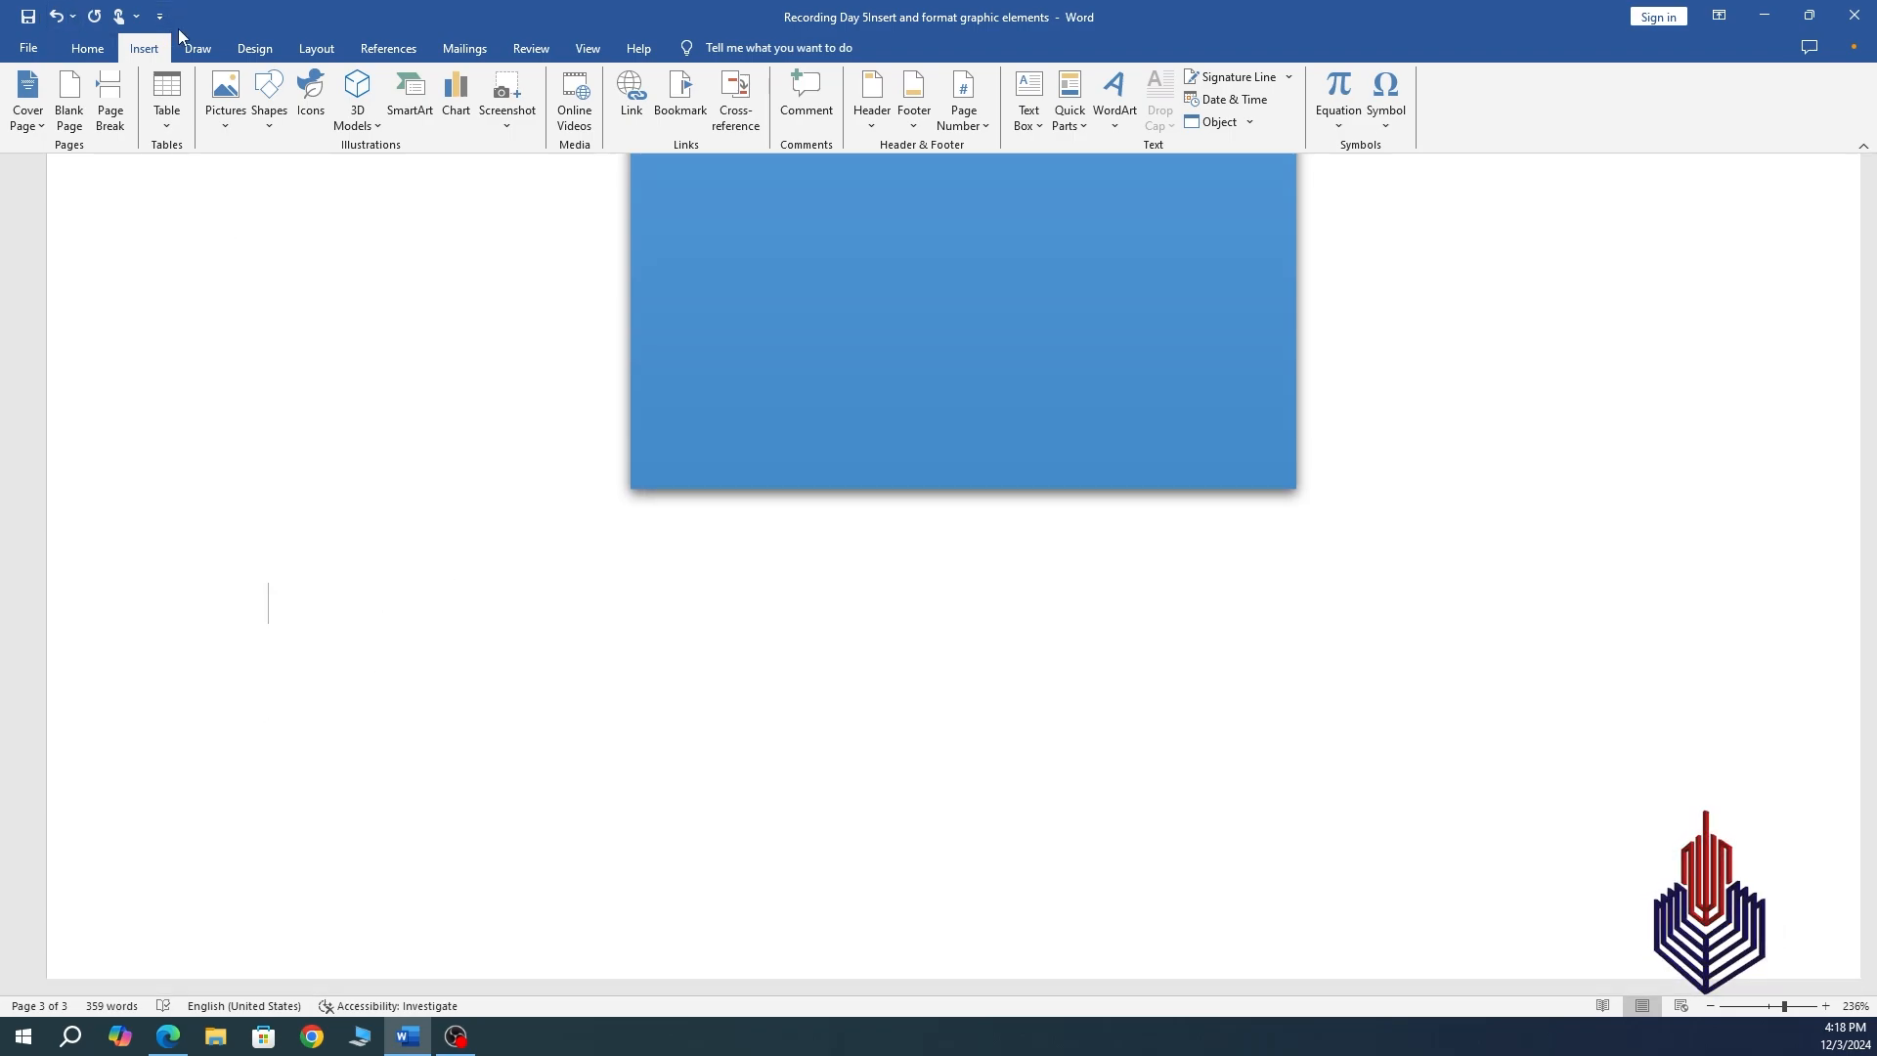
pyautogui.click(266, 125)
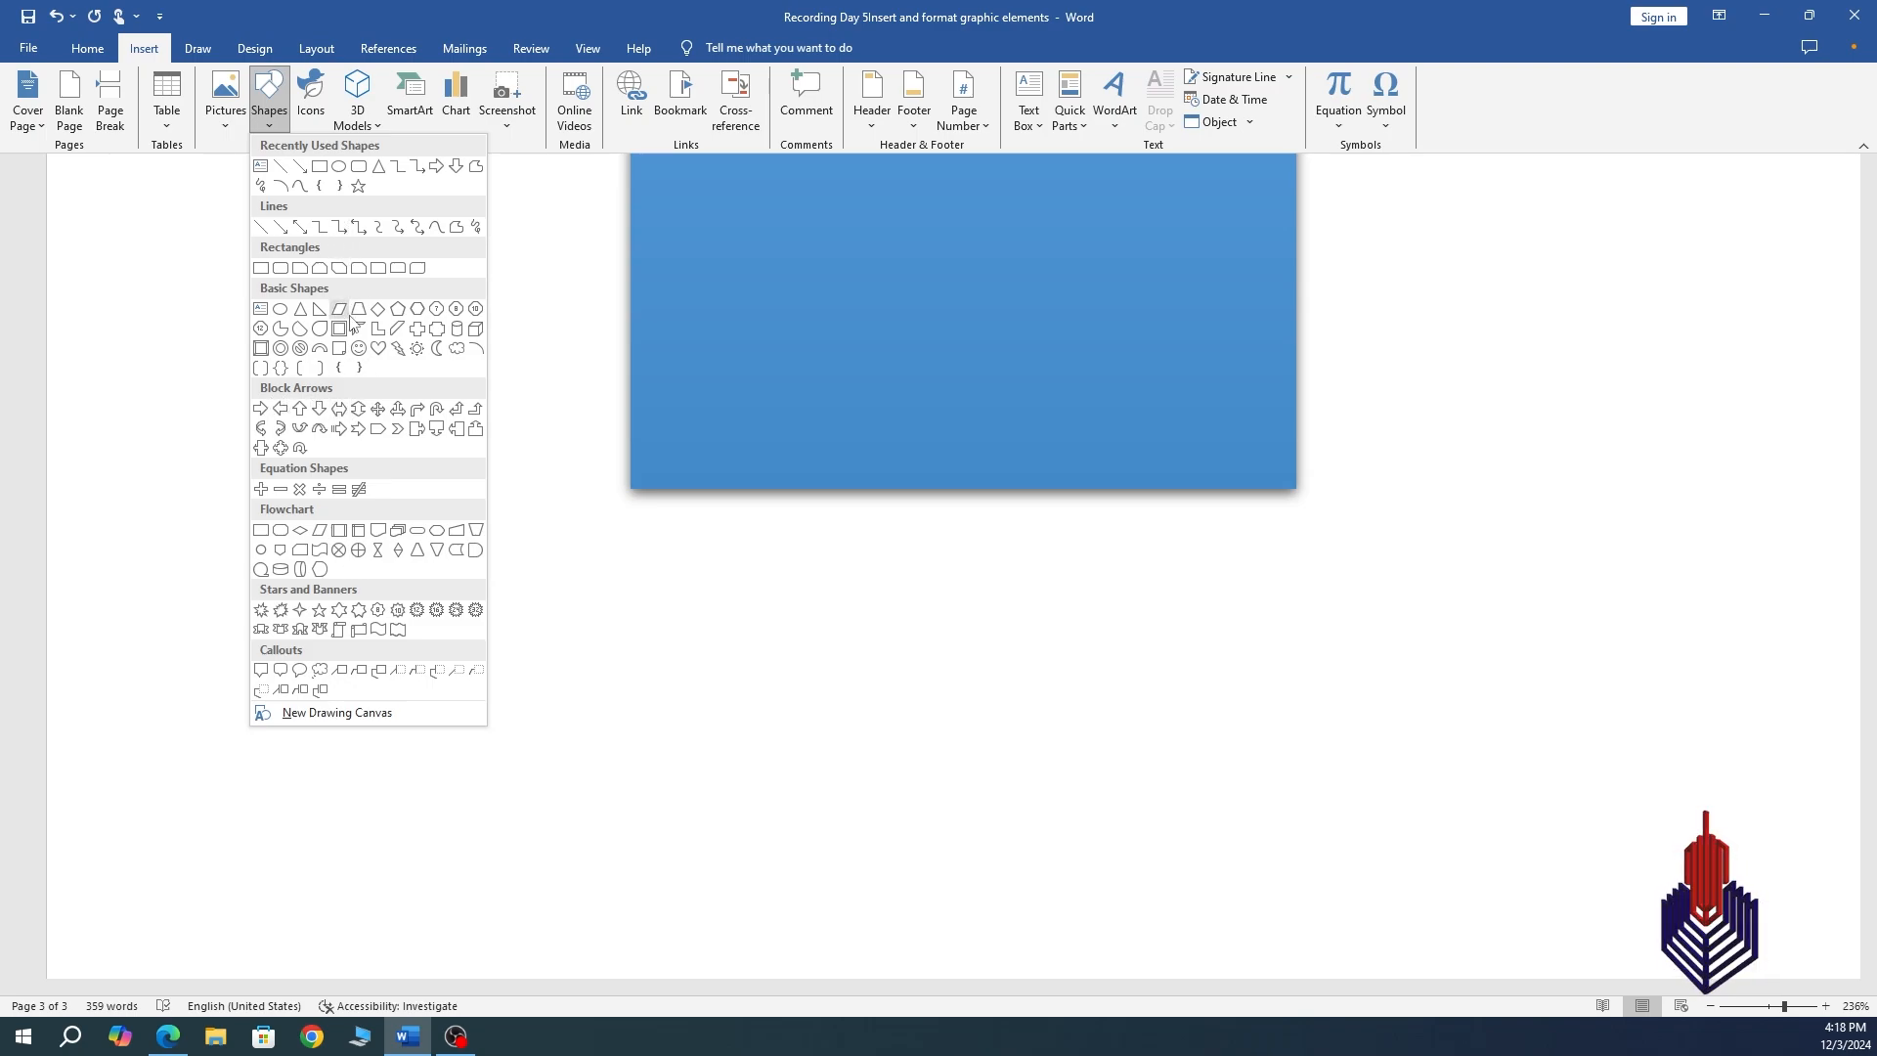
# Draw a Horizontal Scroll banner below the blue box, then reopen the Shapes gallery.
pyautogui.click(359, 630)
pyautogui.moveTo(471, 599); pyautogui.dragTo(938, 920)
pyautogui.click(1224, 740)
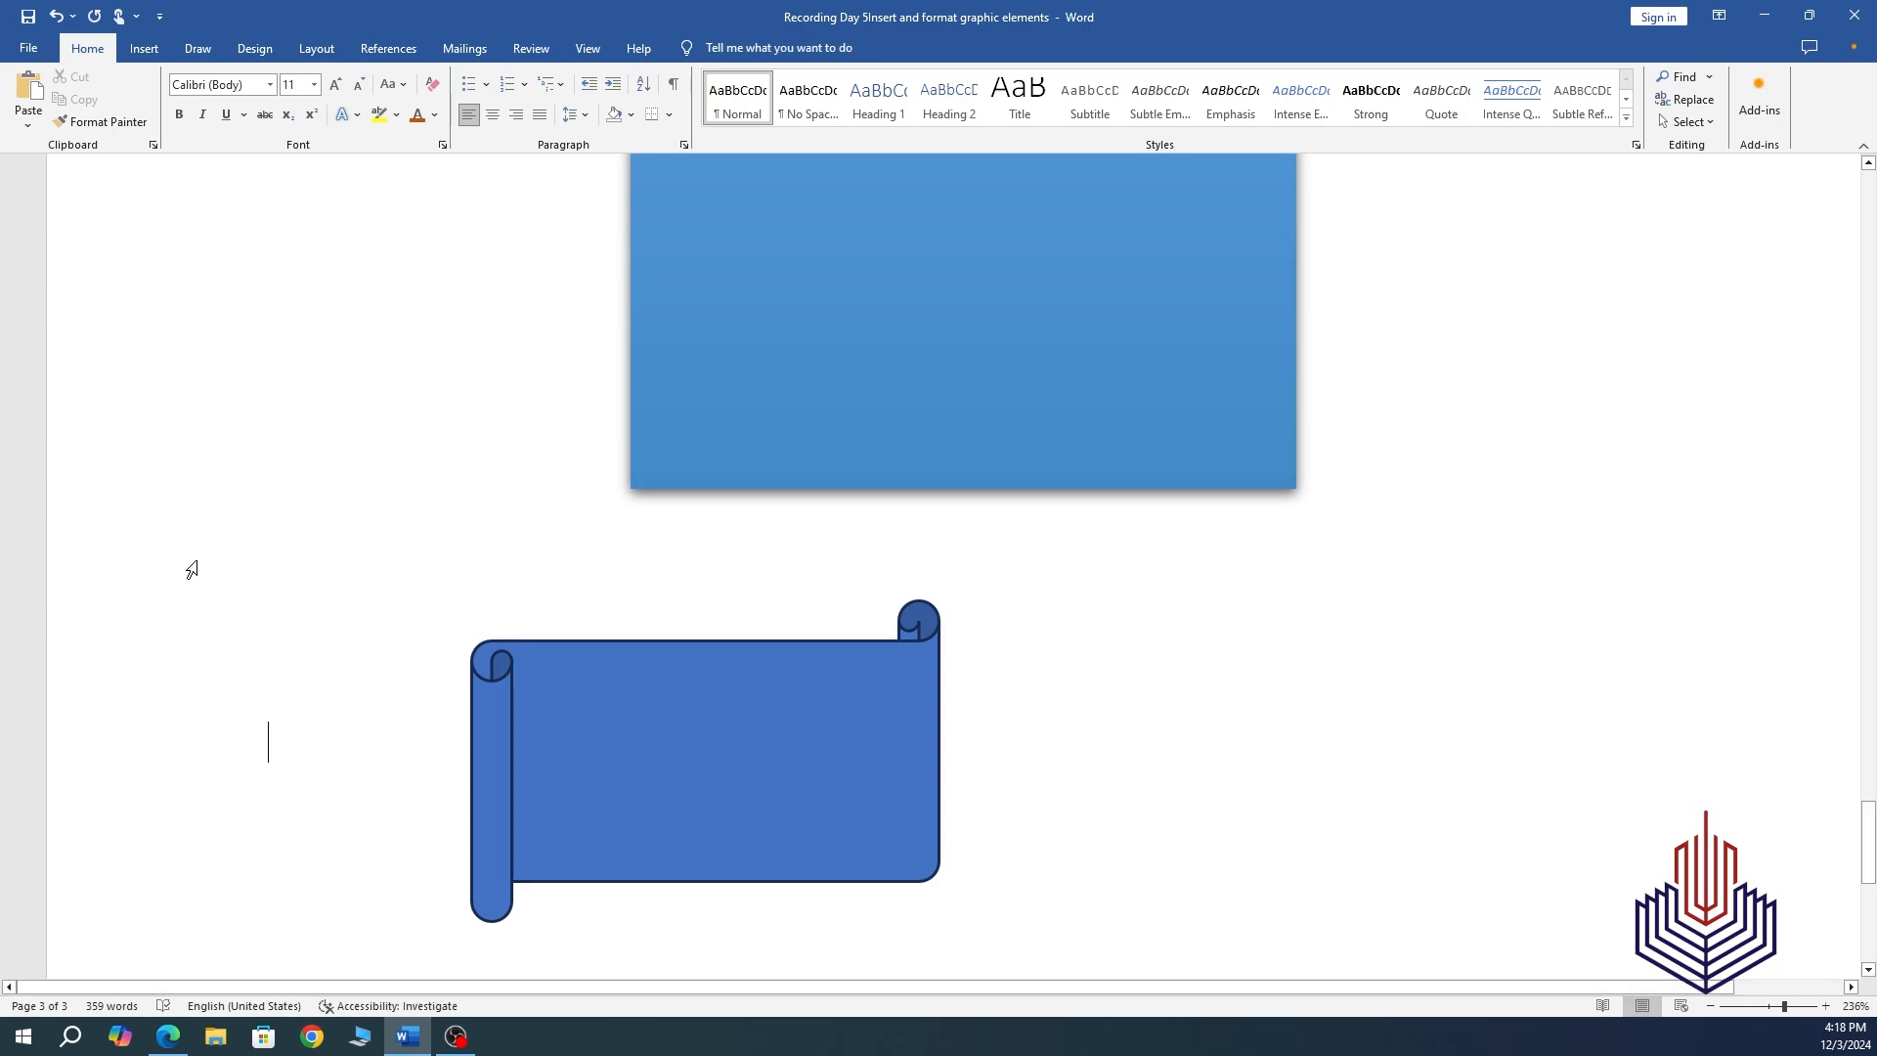
pyautogui.click(143, 49)
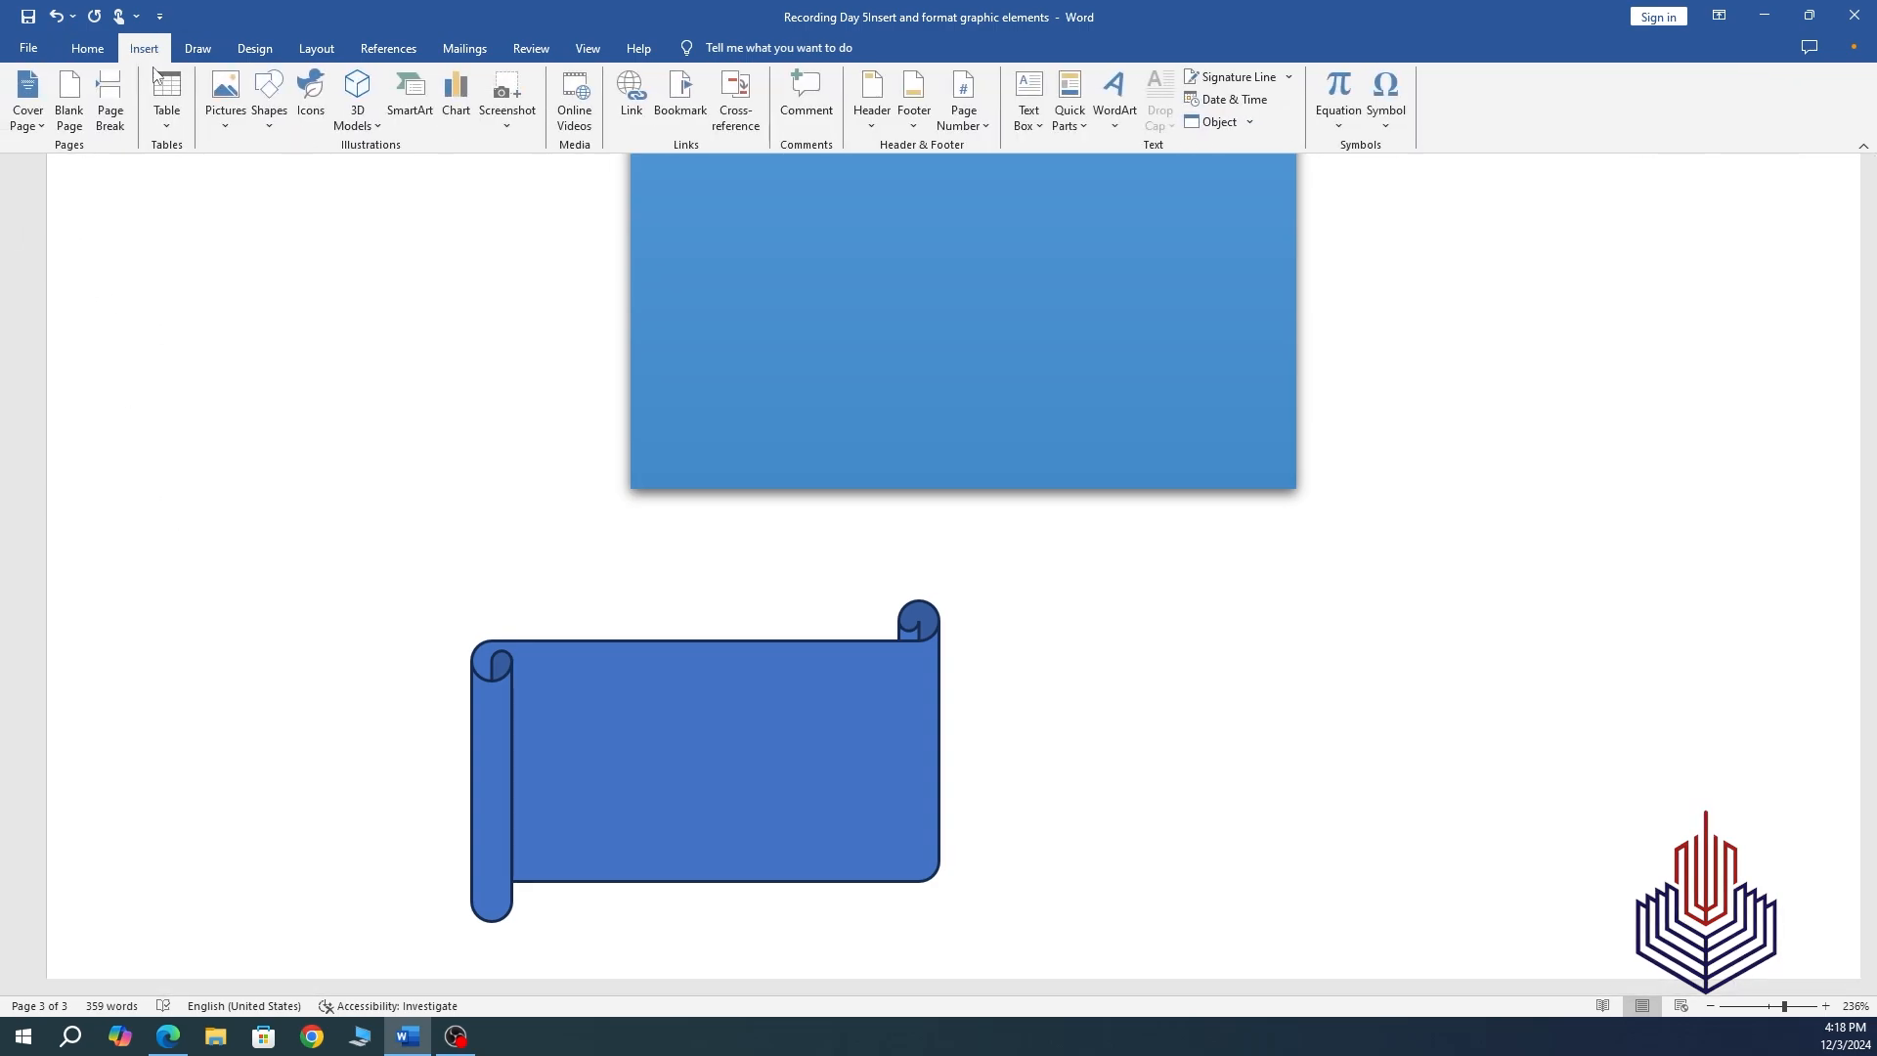
pyautogui.click(271, 126)
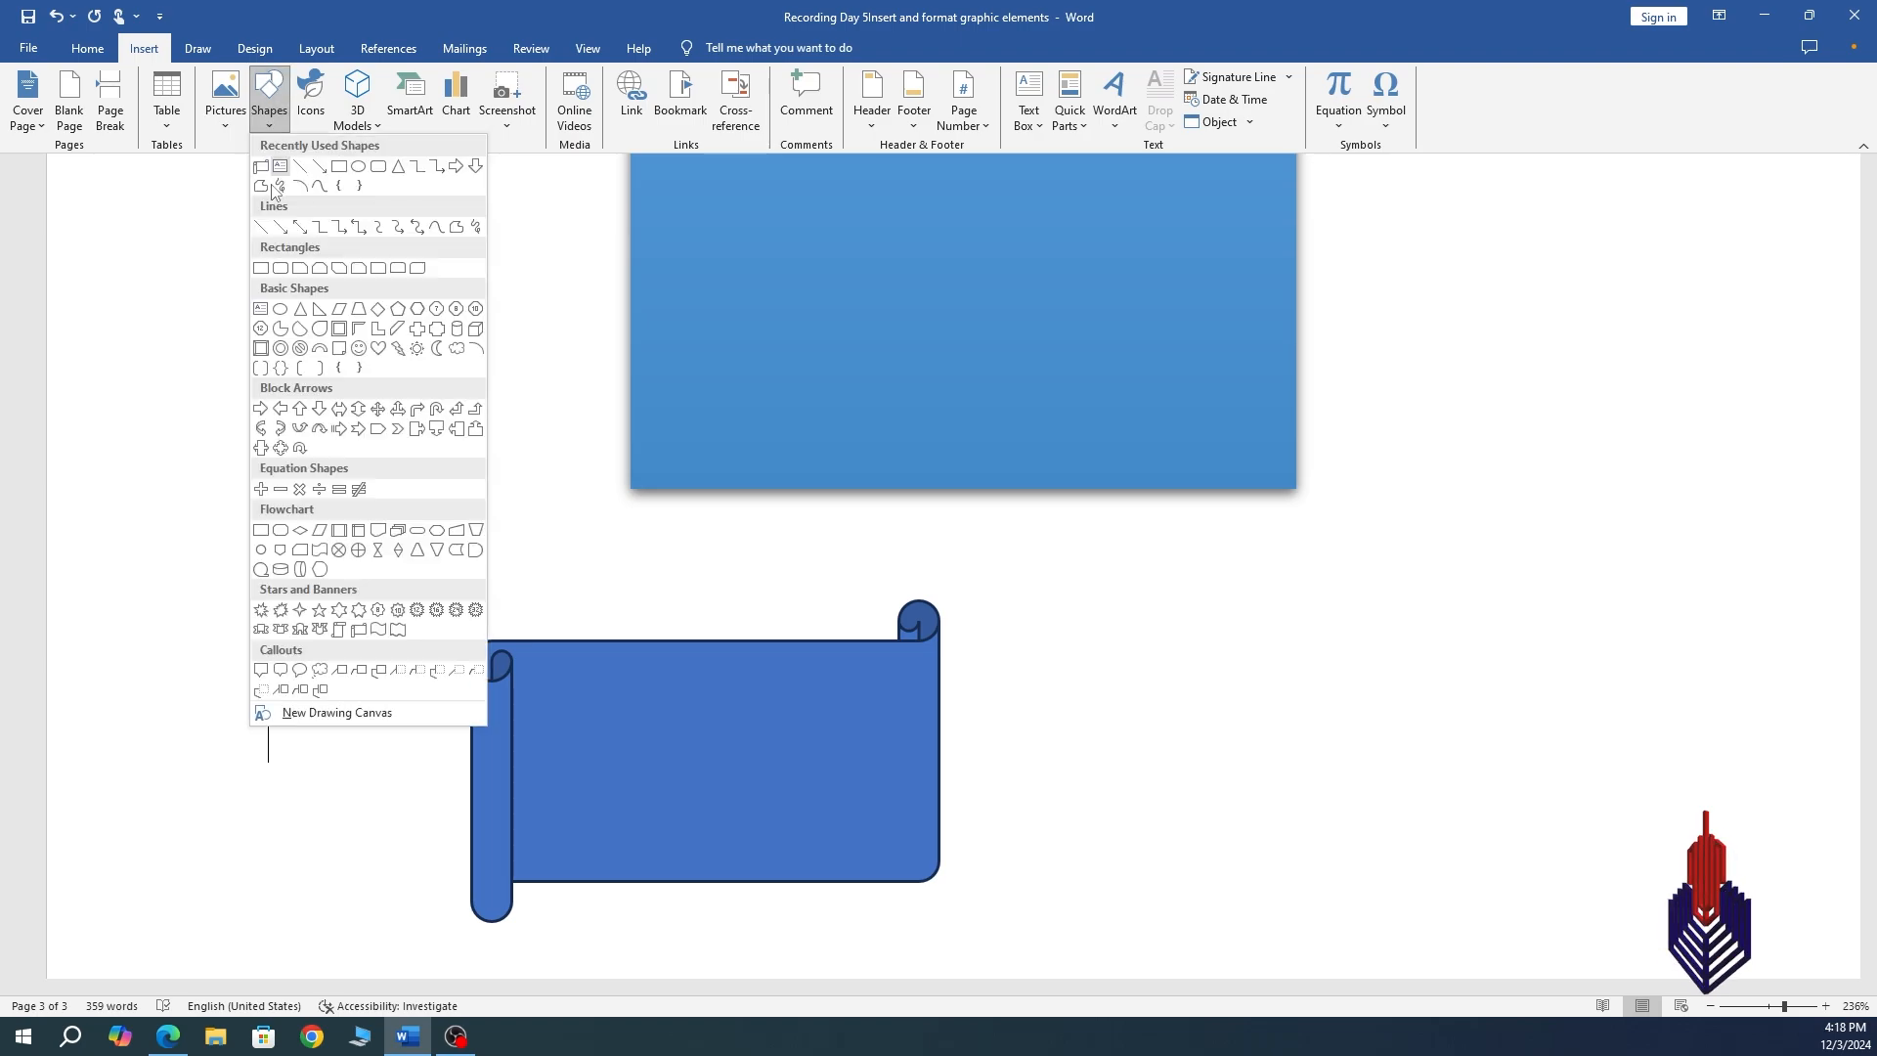
# Draw a 1.44" by 1.72" blue vertical scroll banner to the right of the horizontal scroll.
pyautogui.click(341, 629)
pyautogui.moveTo(1072, 554); pyautogui.dragTo(1456, 874)
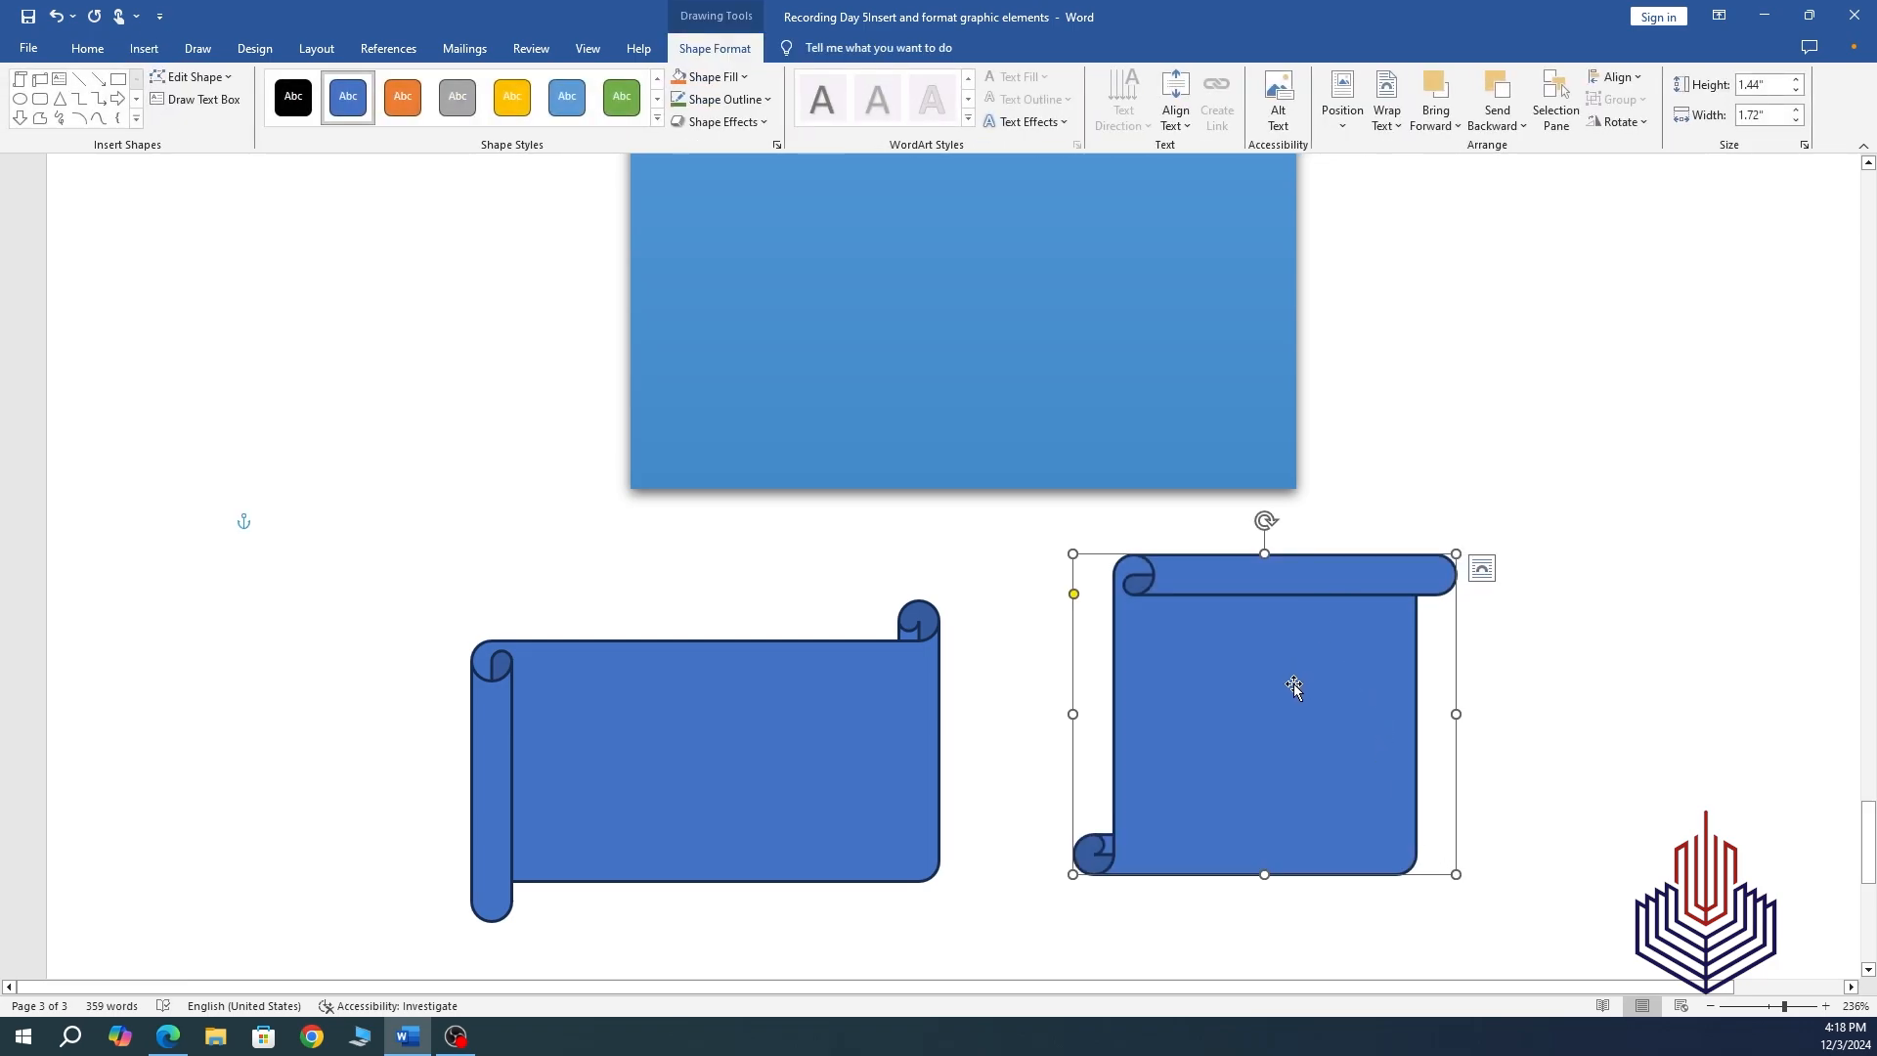
pyautogui.click(790, 757)
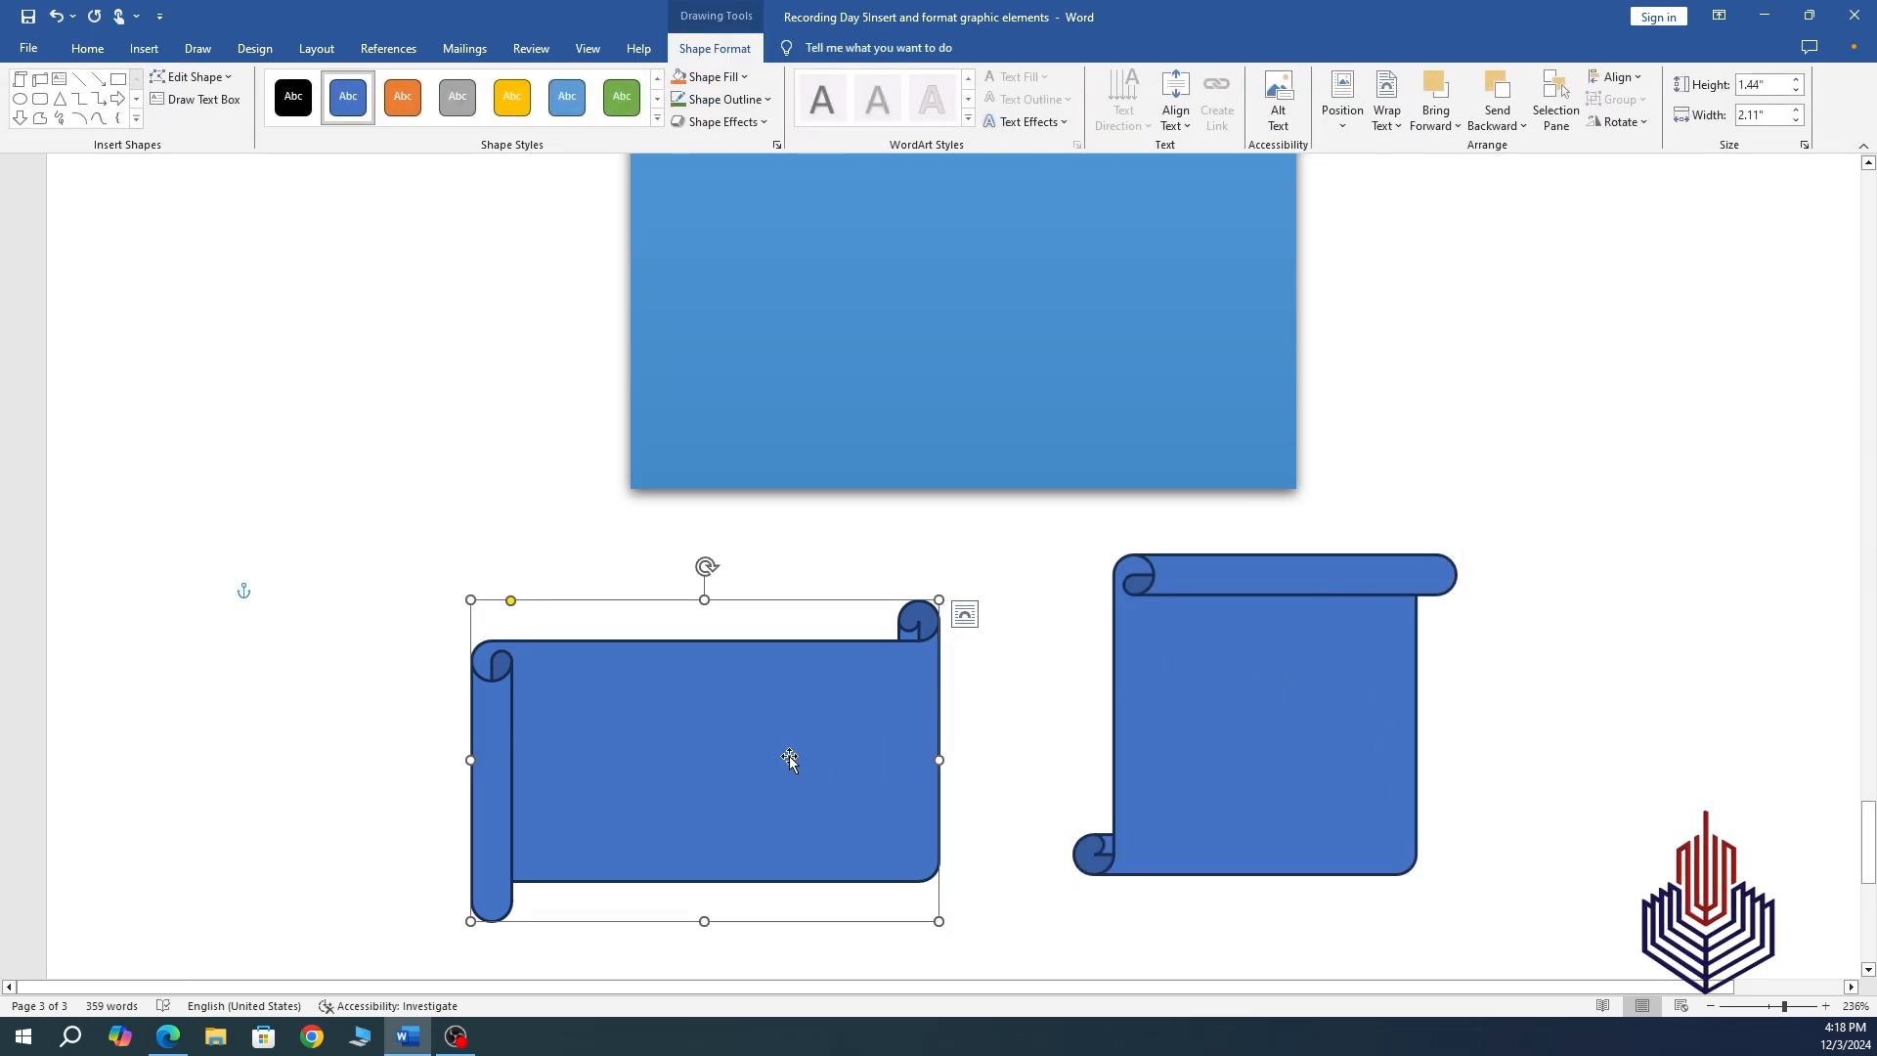
# Add the text 'Horizontal Scroll' inside the horizontal scroll banner.
pyautogui.rightClick(719, 724)
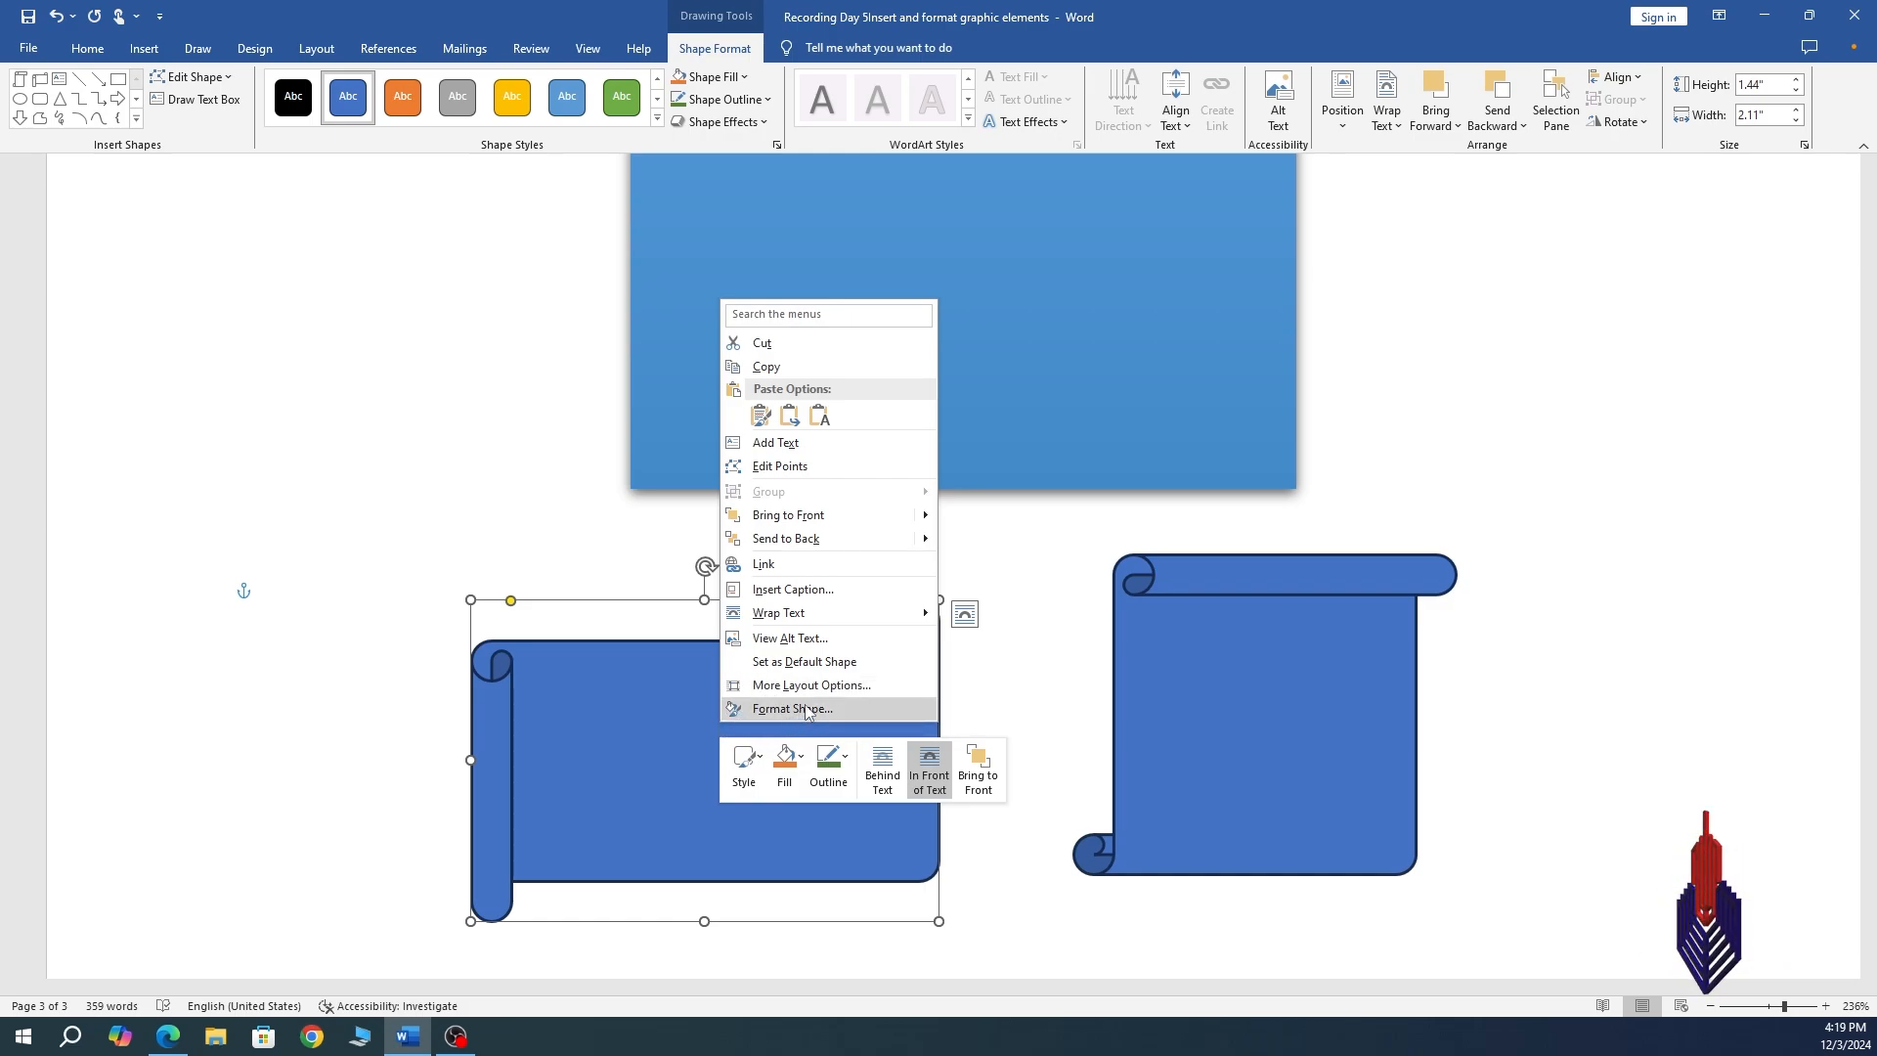
pyautogui.click(884, 442)
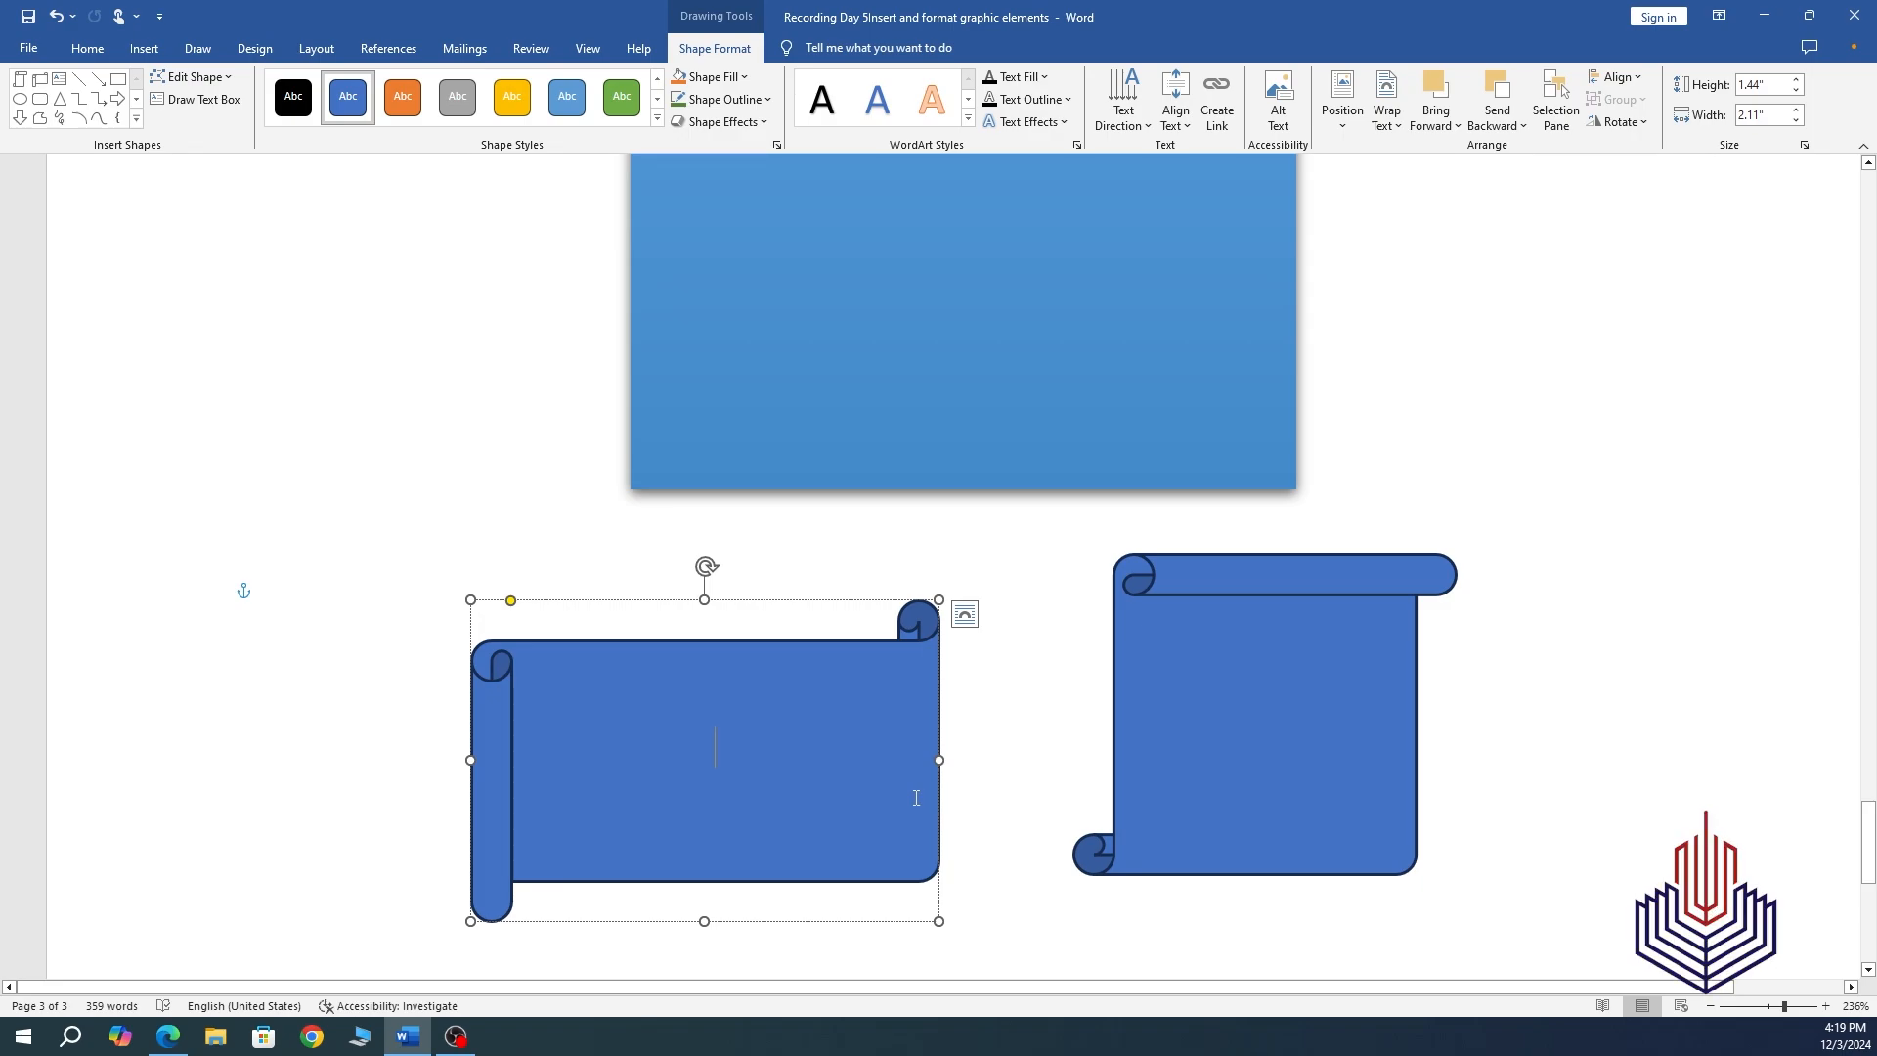
pyautogui.write('Hori')
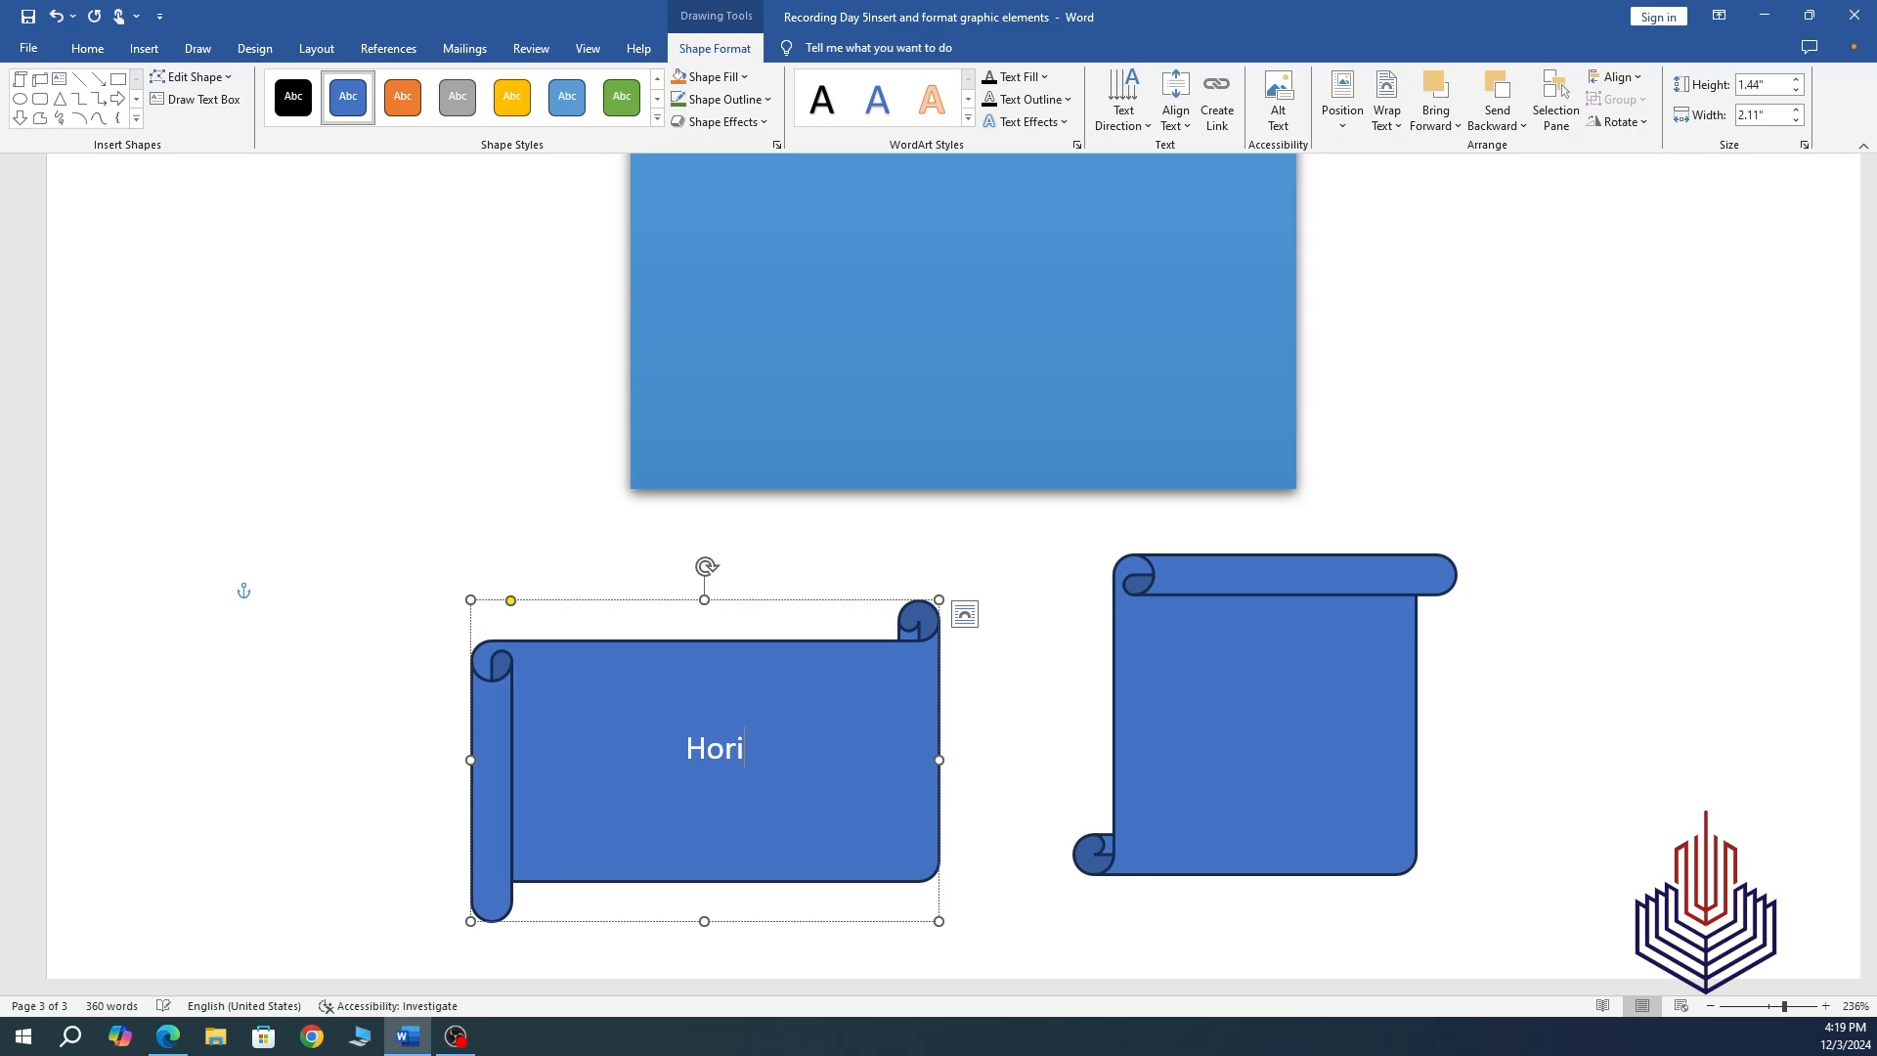
pyautogui.write('zontal')
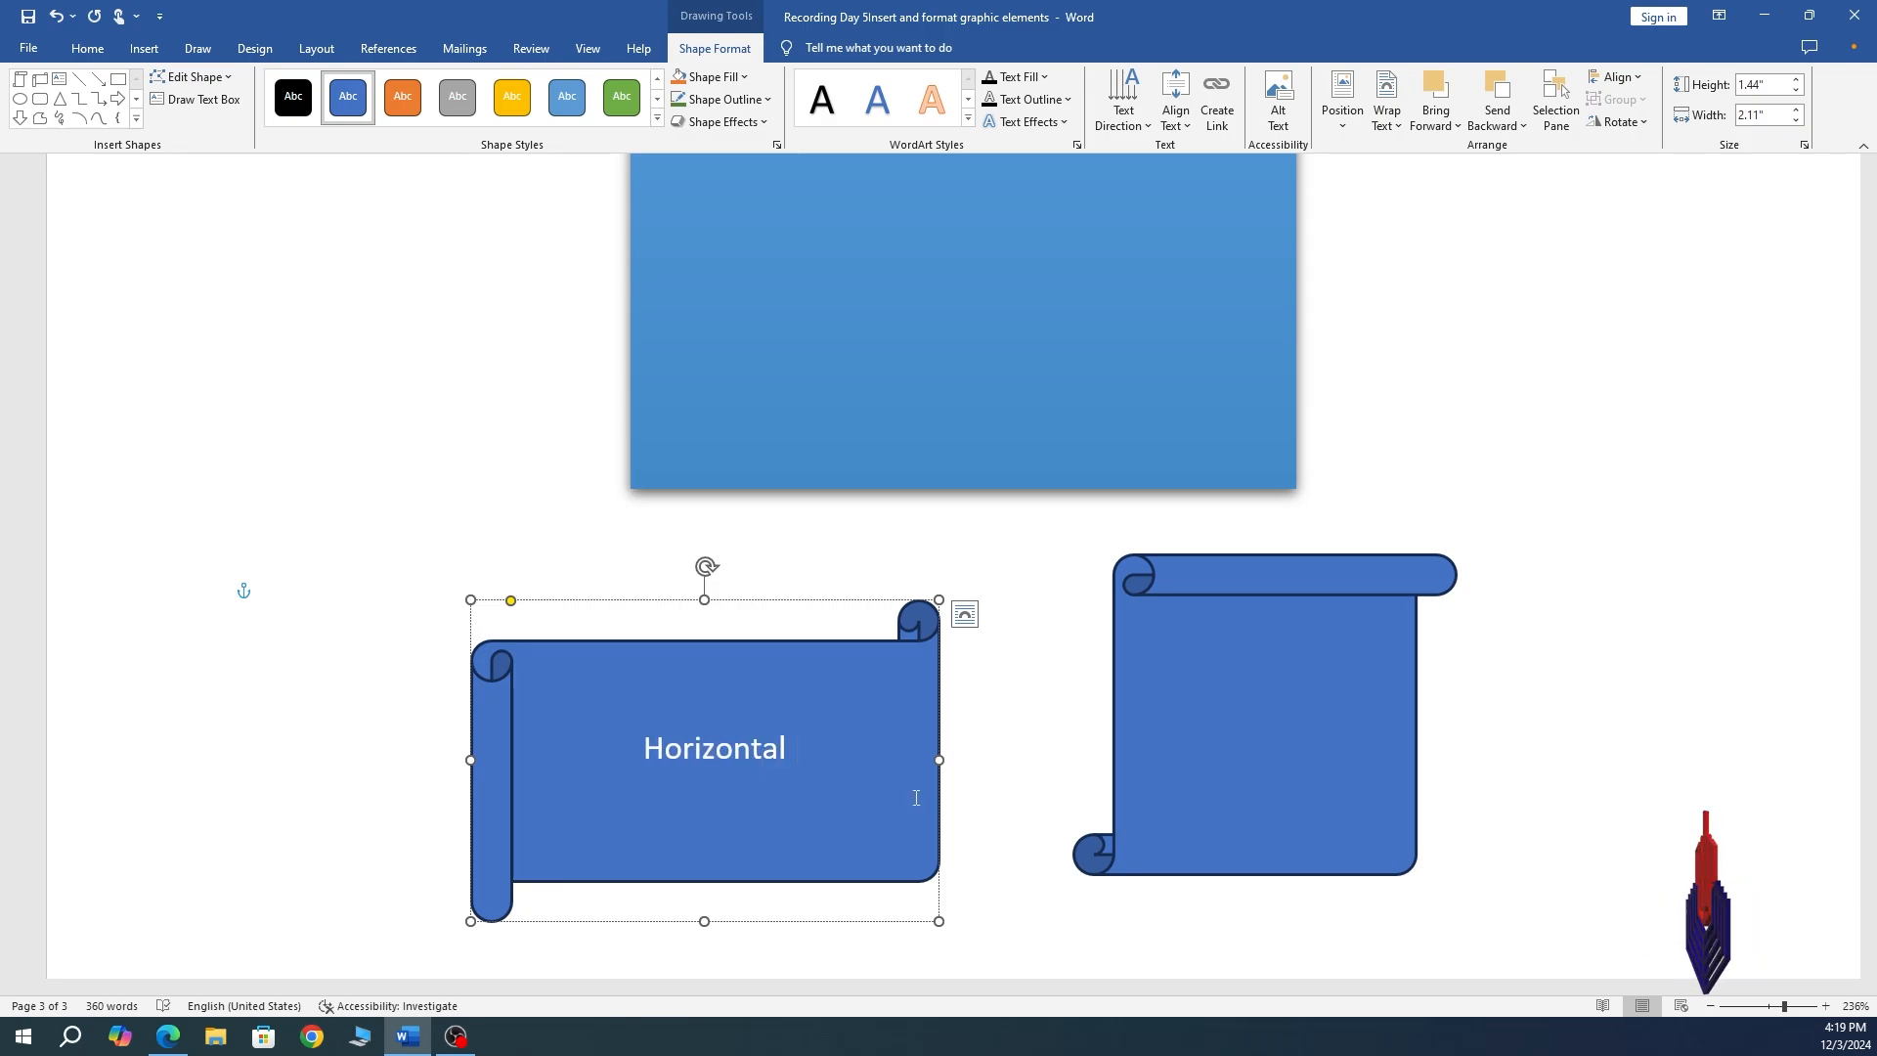
pyautogui.write(' Scr')
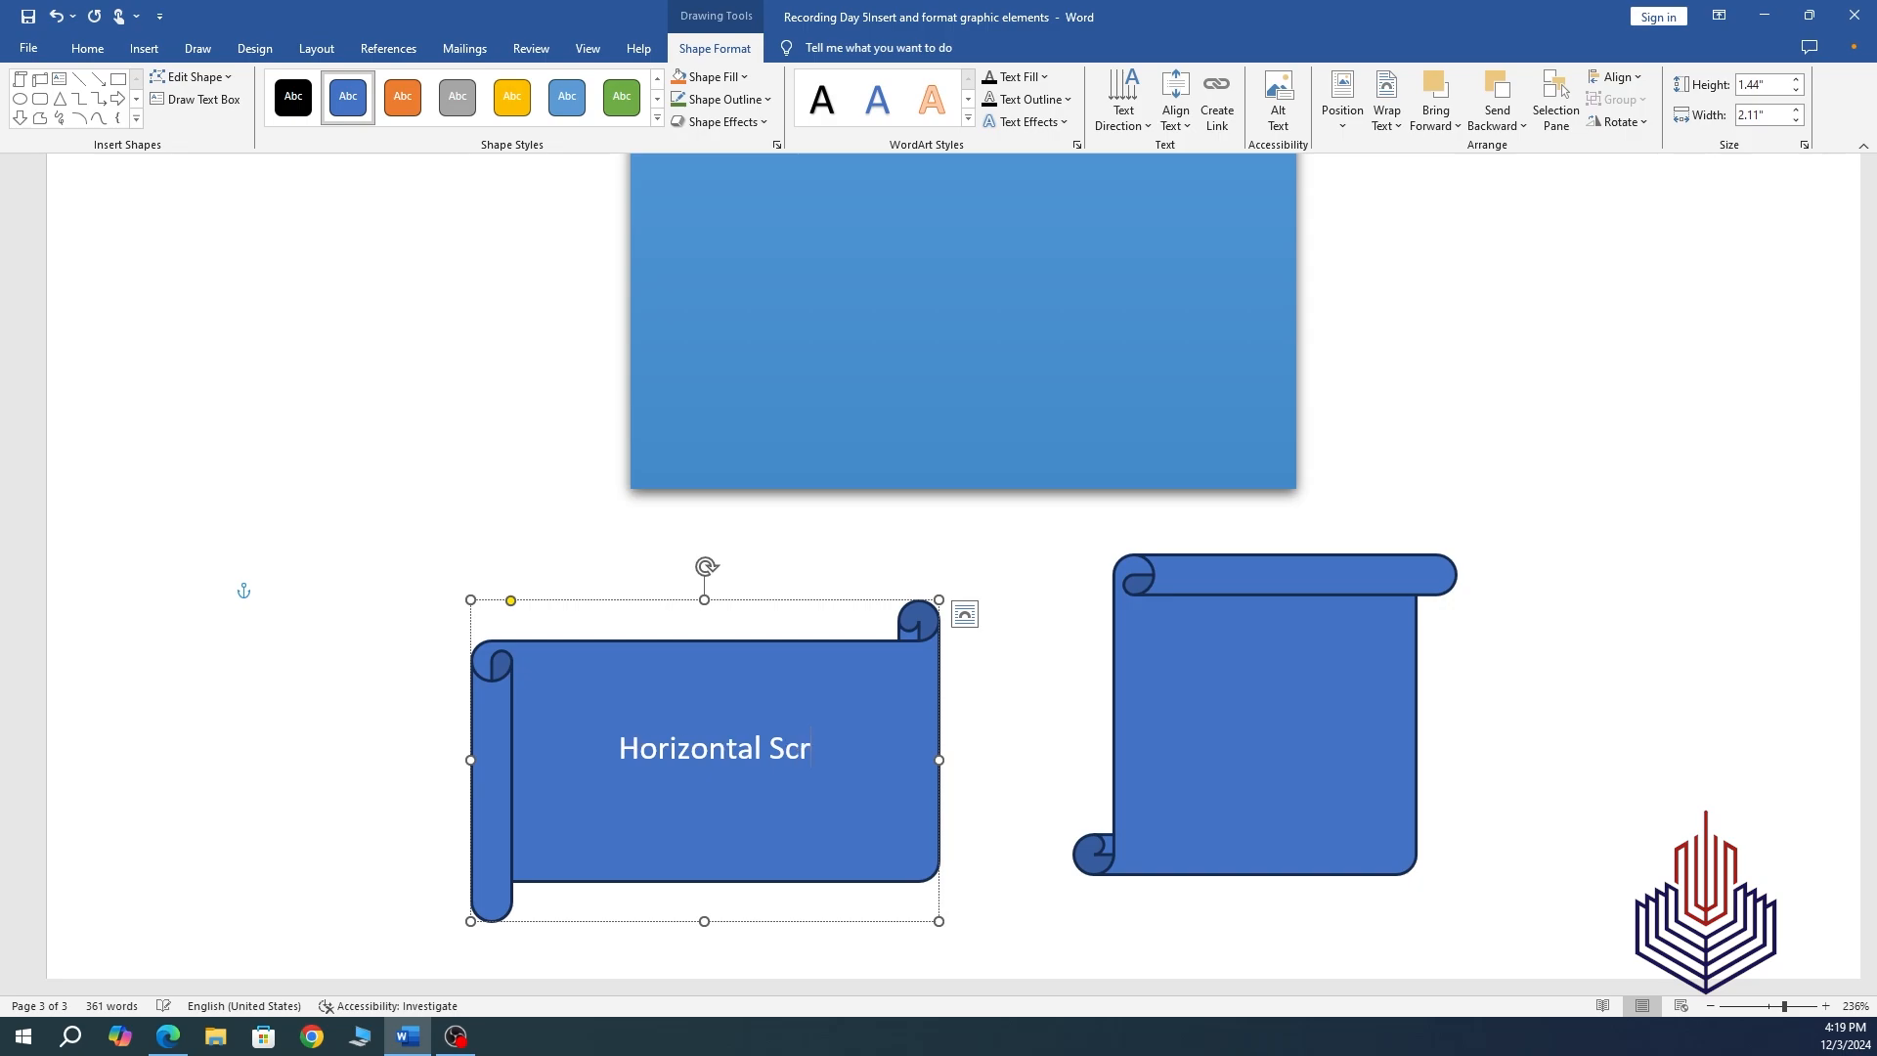